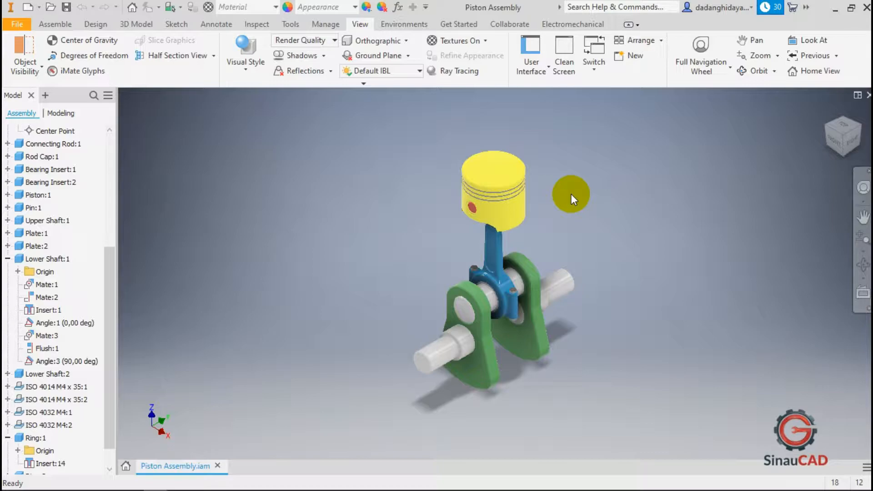
Drive the lower shaft's Angle:3 constraint to play the crank motion, and close the animation without keeping it
drag(558, 310, 627, 264)
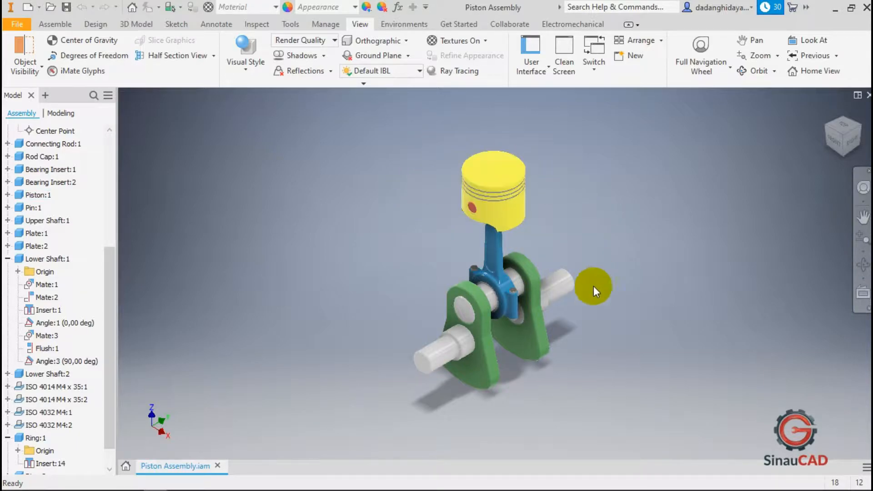
right_click(85, 360)
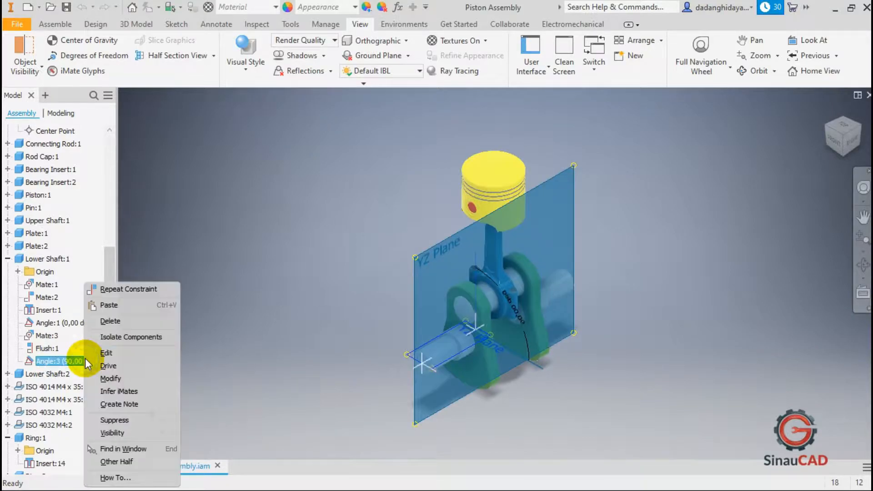
click(109, 366)
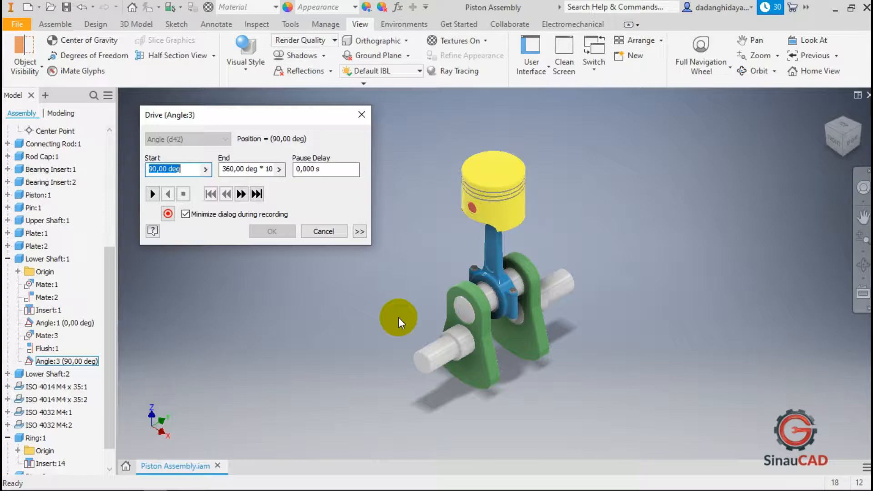
click(151, 198)
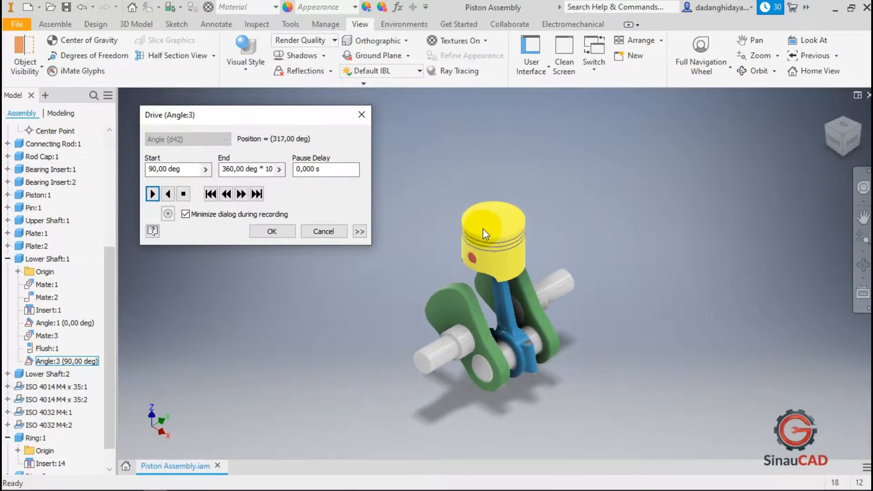
click(322, 232)
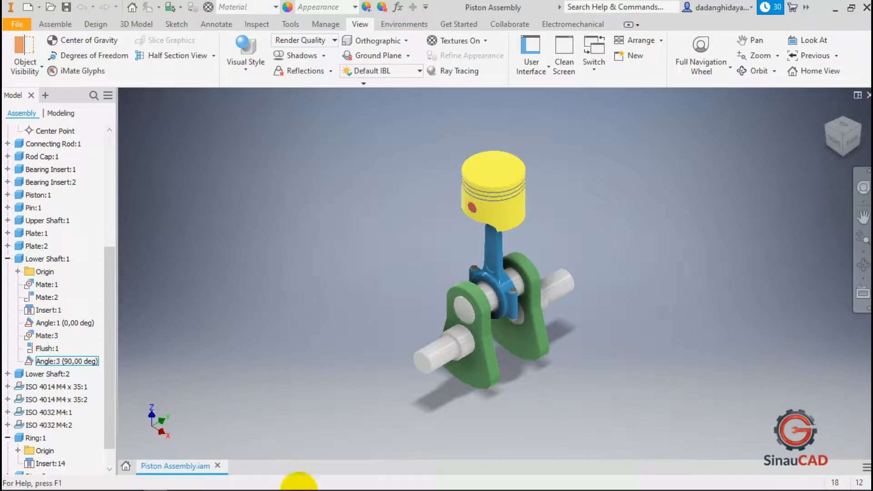
Switch to Adobe Reader, examine both pages of the piston assembly drawing, and return to Inventor
click(227, 482)
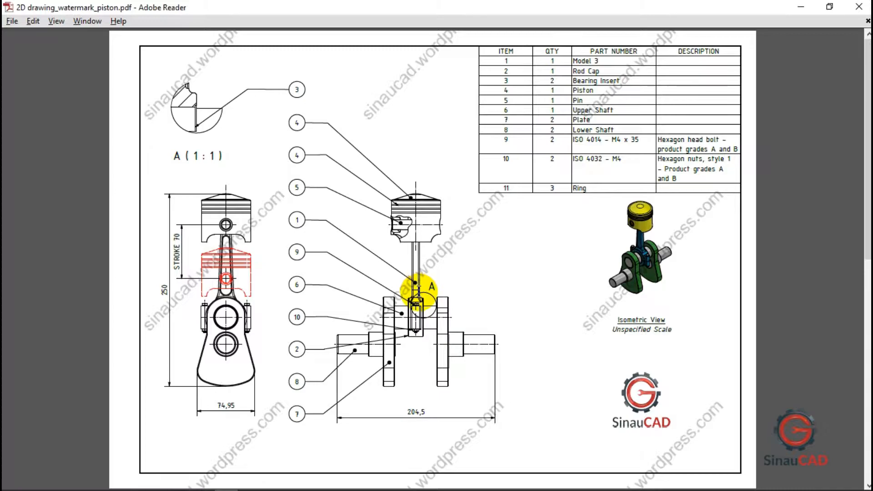
scroll(419, 295, down, 3)
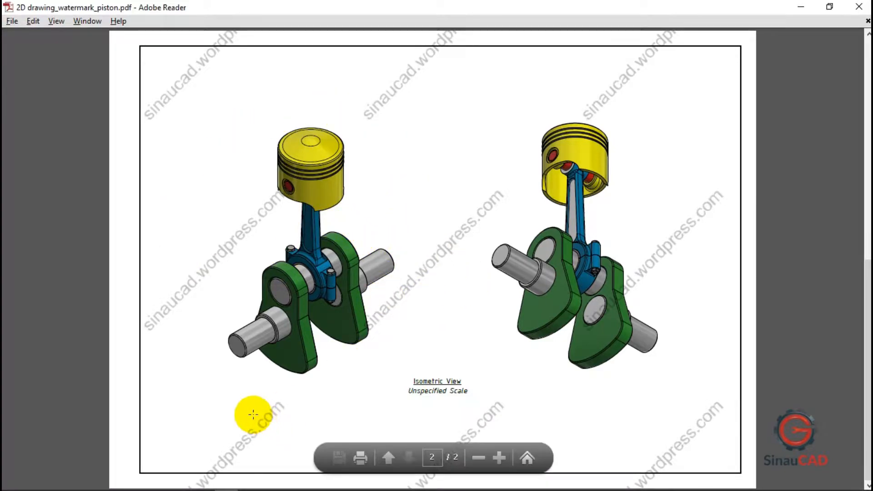
scroll(275, 407, up, 2)
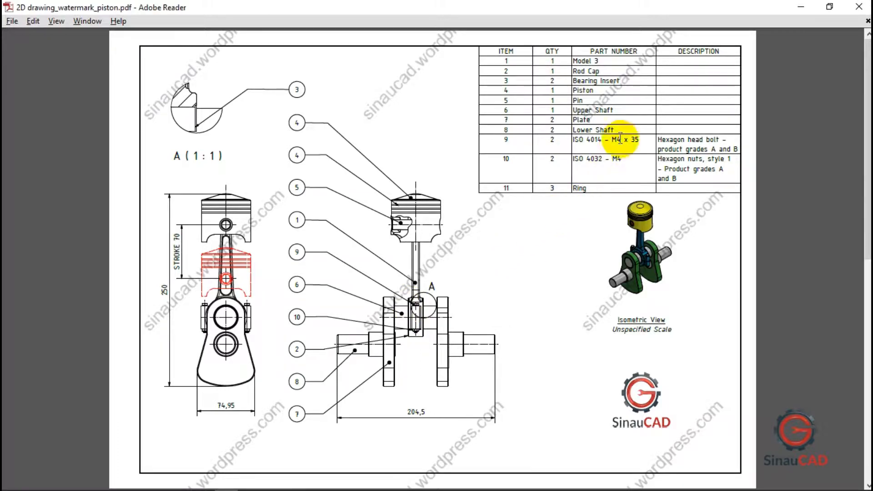
click(801, 7)
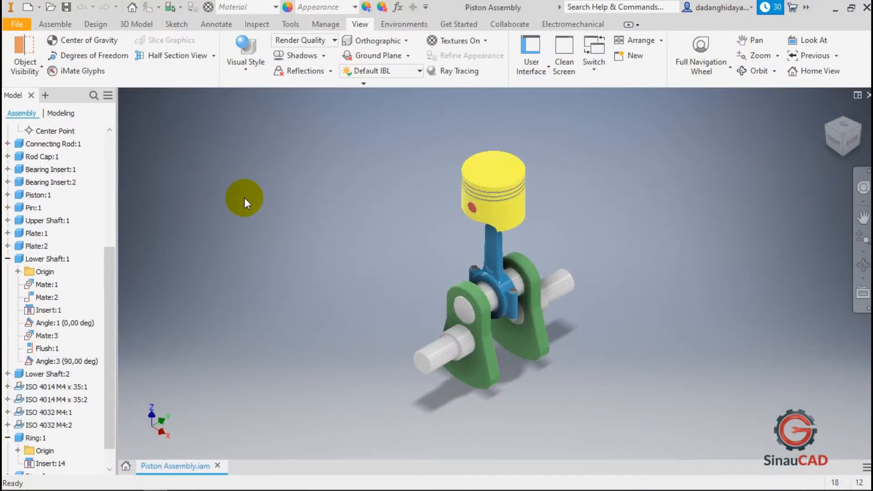
Create a new assembly file from the metric Standard (mm).iam template
click(27, 7)
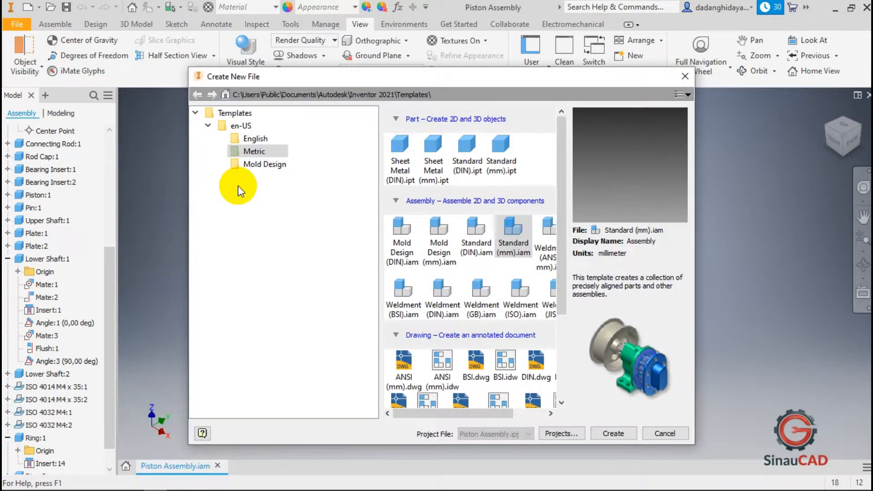
click(502, 238)
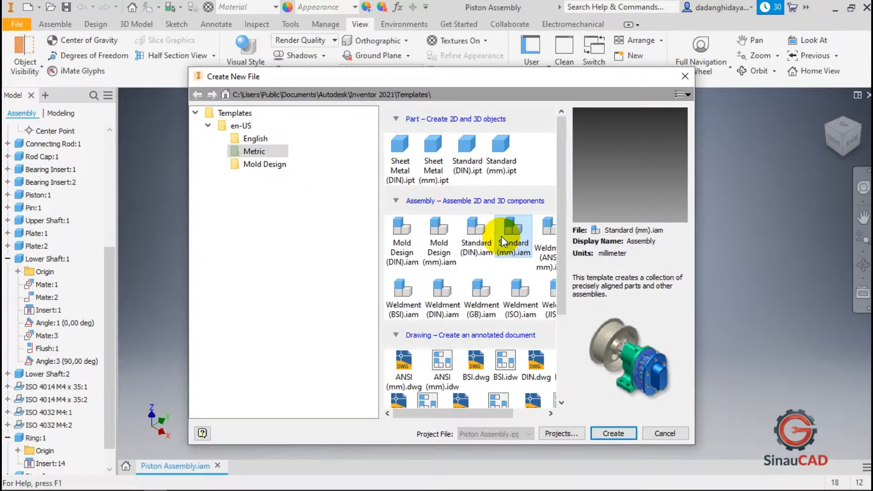
click(616, 429)
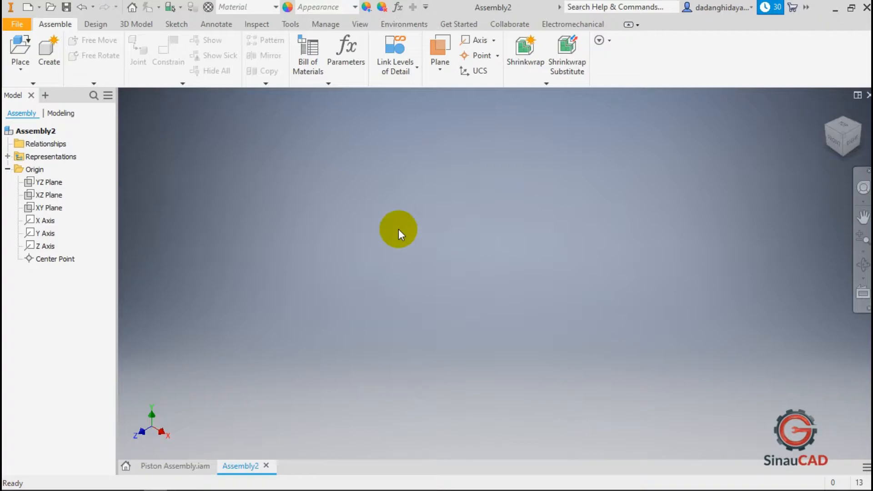
Place one instance of the Lower Shaft part from the Piston Assembly folder into the assembly
click(21, 51)
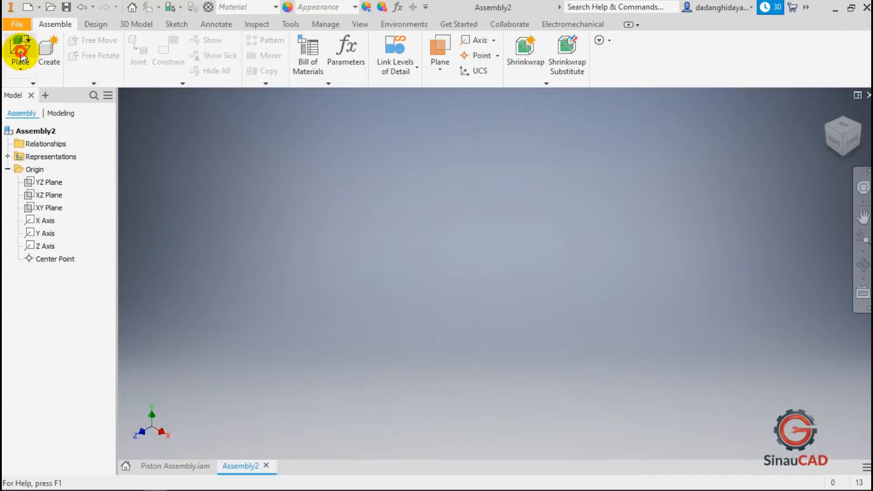
drag(91, 65, 190, 72)
click(289, 169)
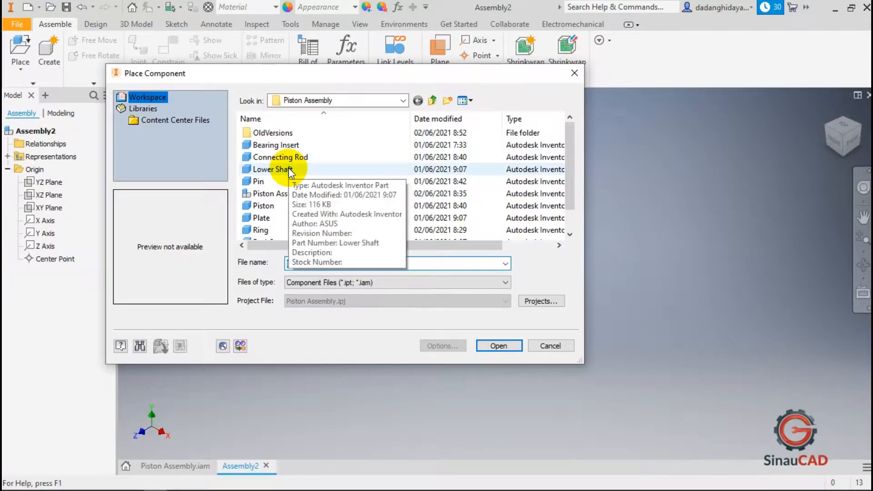
click(499, 346)
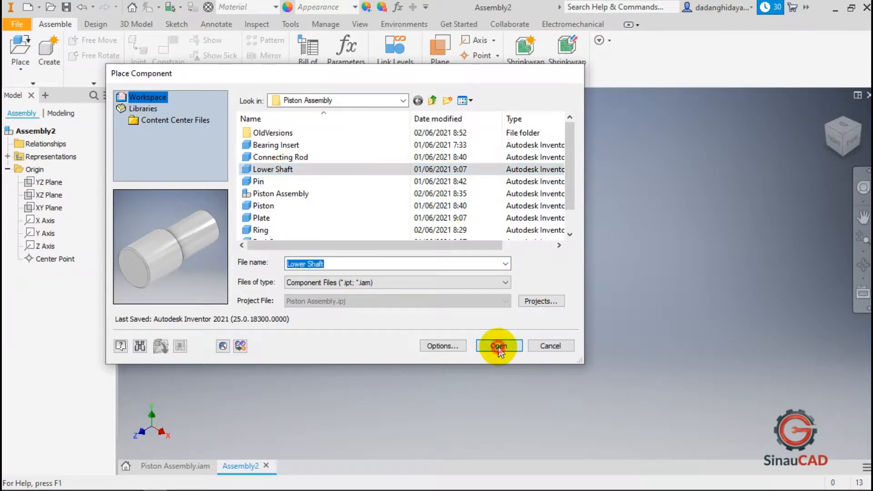
click(524, 285)
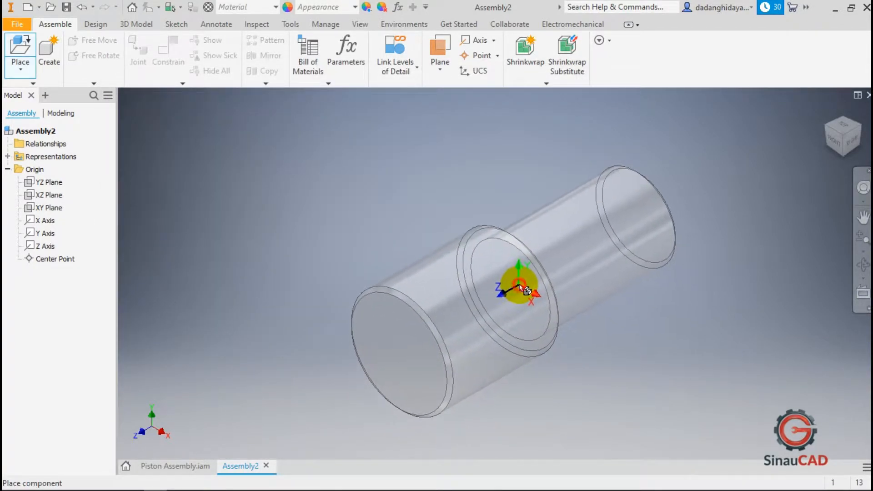
right_click(577, 319)
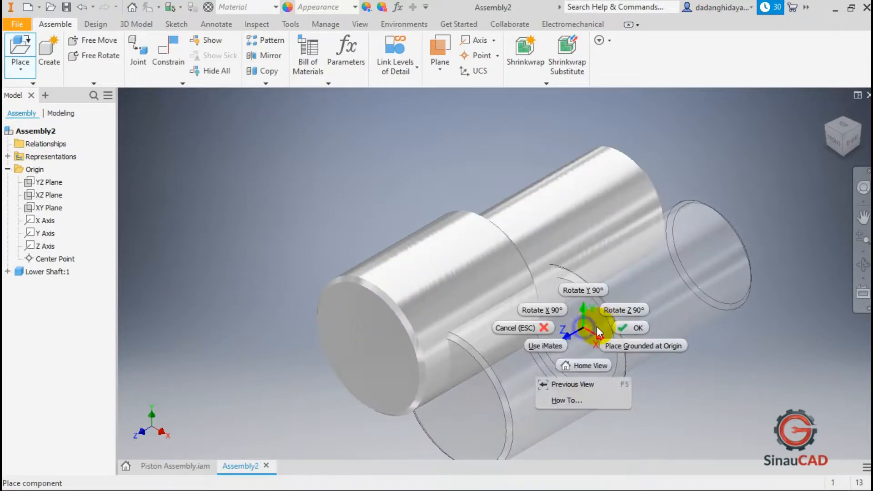
click(620, 325)
scroll(505, 294, down, 4)
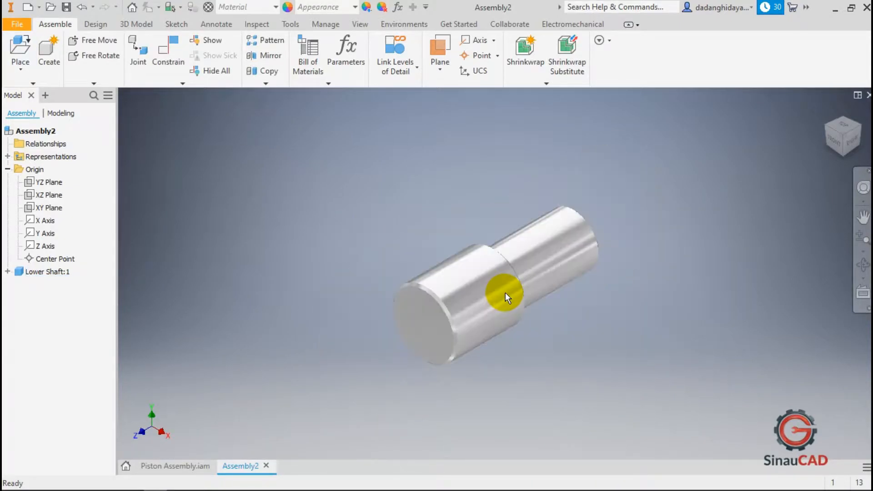
click(535, 343)
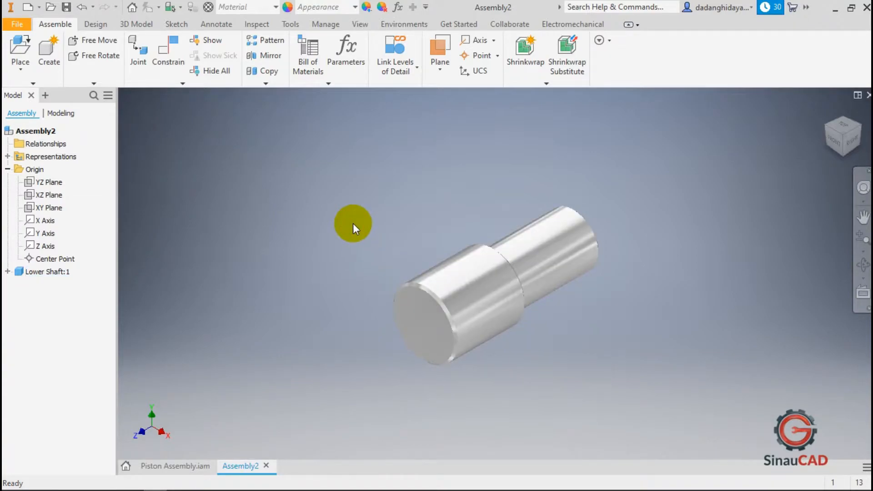
Check the shaft's orientation in the PDF's isometric views and free-rotate the lower shaft so its narrow end faces the front
key(alt+Tab)
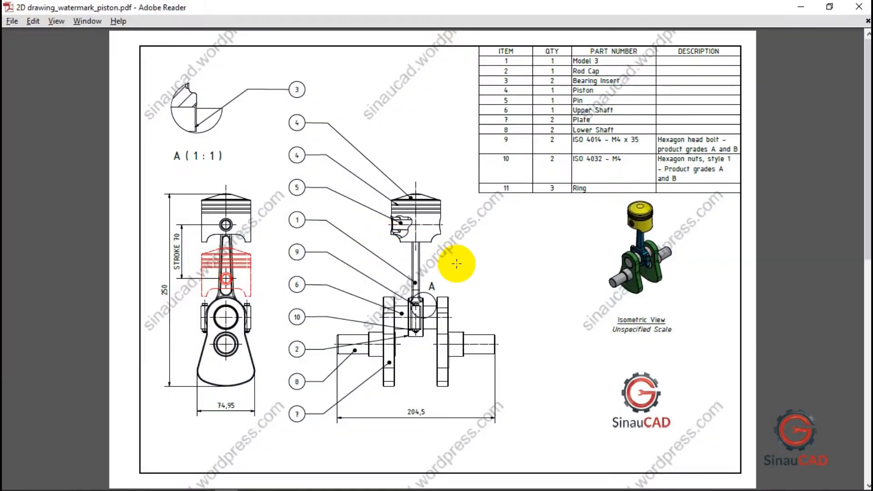
scroll(456, 263, down, 3)
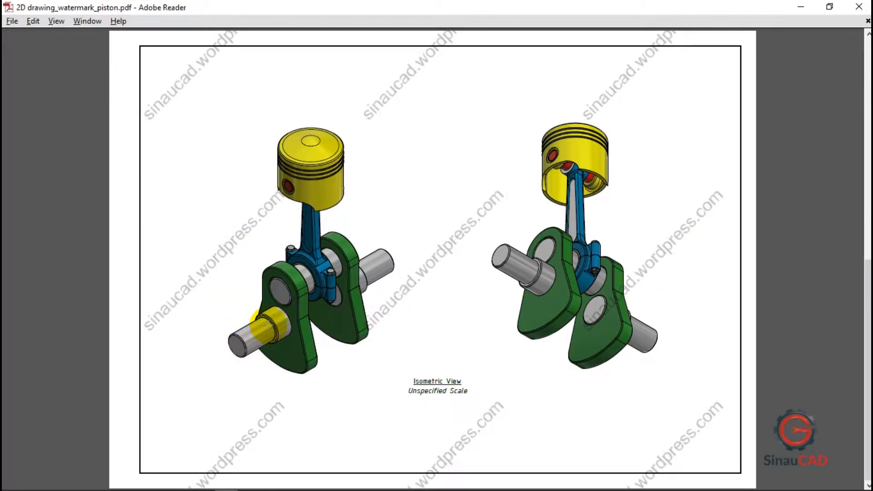
key(alt+Tab)
click(535, 282)
click(86, 56)
drag(617, 238, 460, 356)
right_click(470, 351)
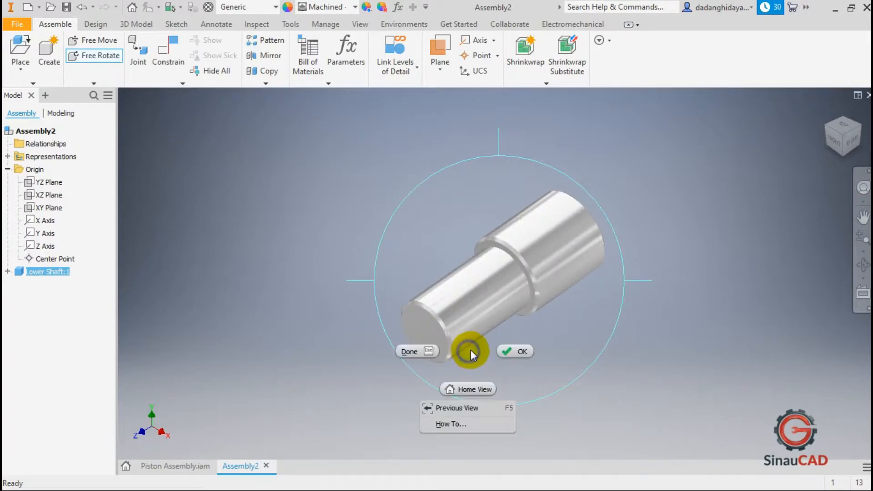
click(515, 351)
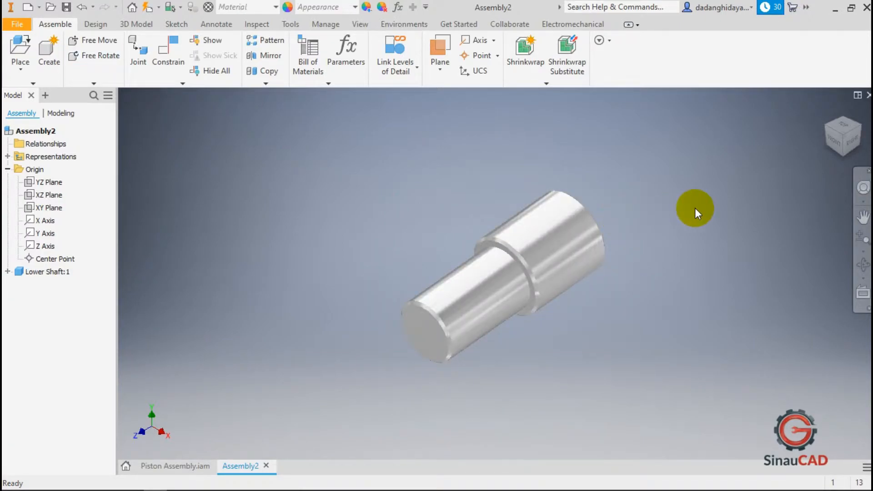
Set the current view as the home view with the Fit to View option
right_click(845, 138)
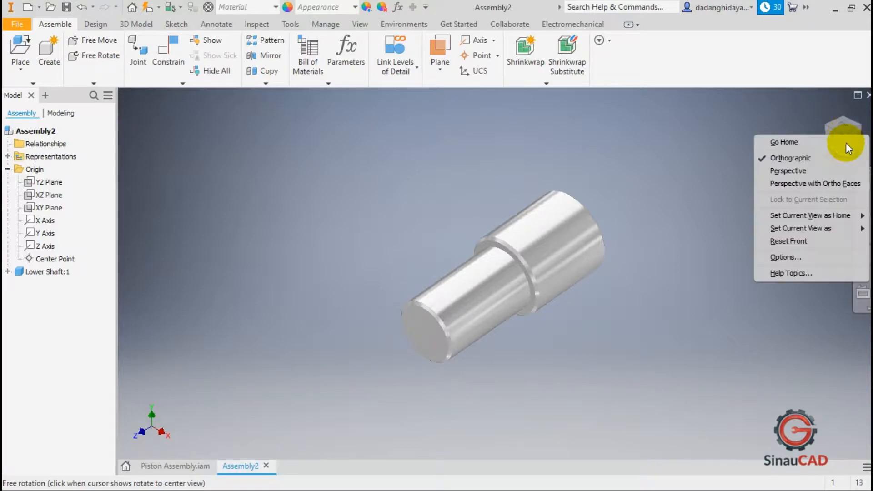
mouse_move(831, 217)
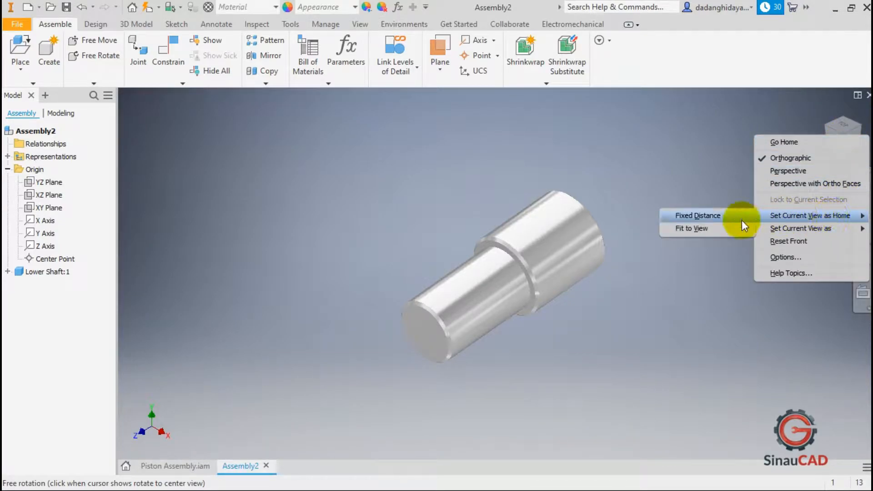
click(720, 228)
Orbit around the lower shaft to view it from below and return to the home view
click(863, 264)
drag(477, 247, 458, 196)
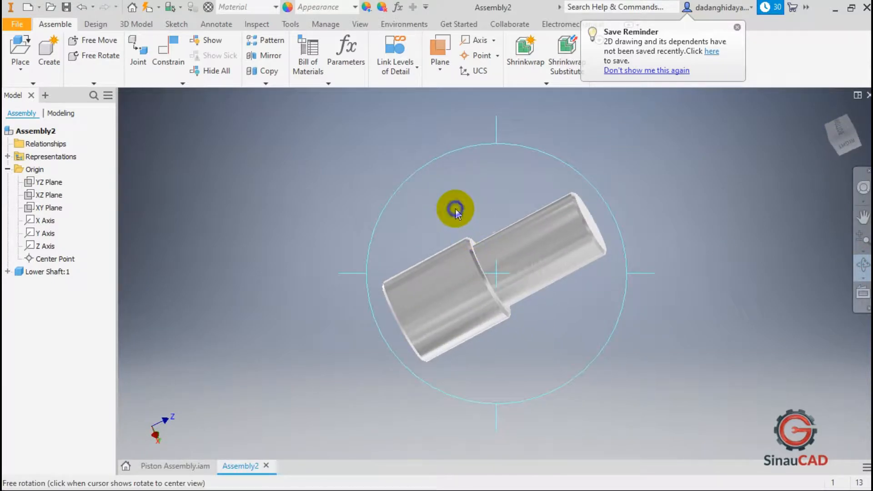
right_click(479, 202)
key(Escape)
right_click(482, 206)
click(514, 207)
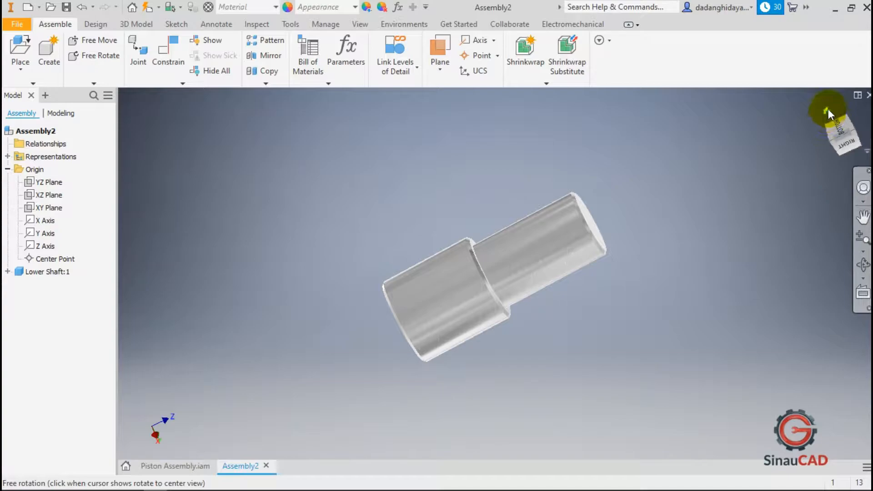
click(826, 110)
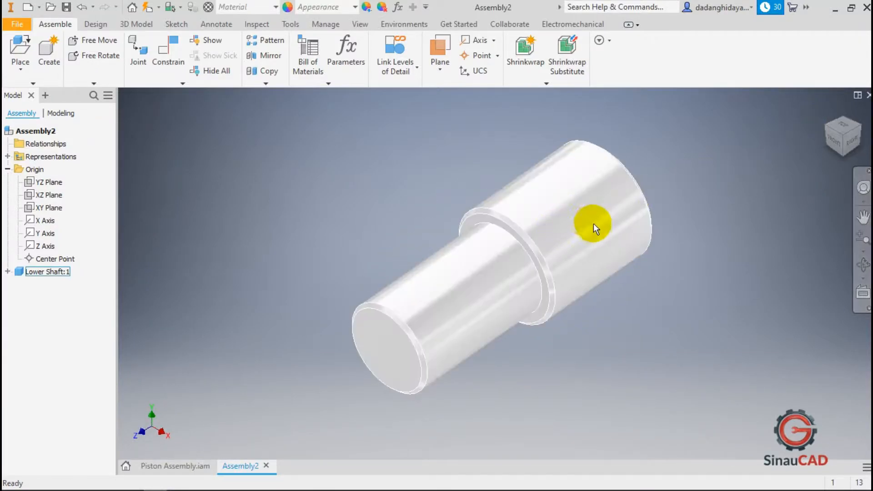
click(631, 292)
click(258, 196)
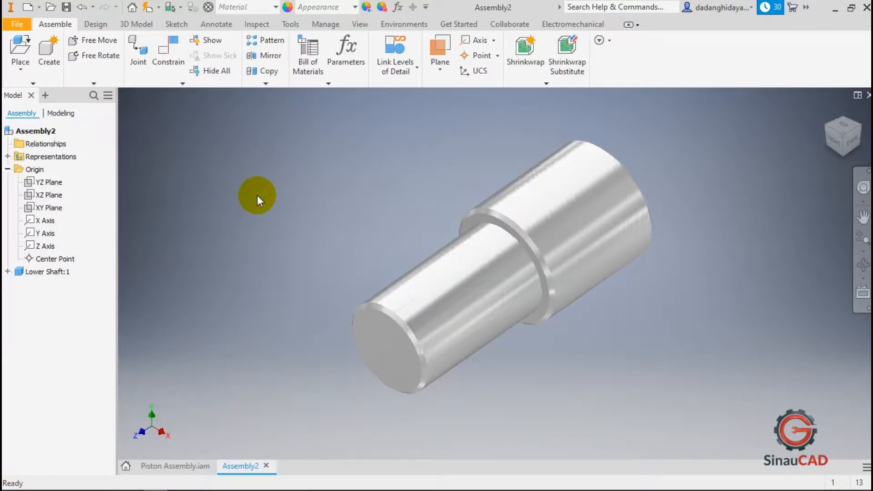
Move the unconstrained lower shaft freely to a spot slightly higher in the view
scroll(594, 307, up, 3)
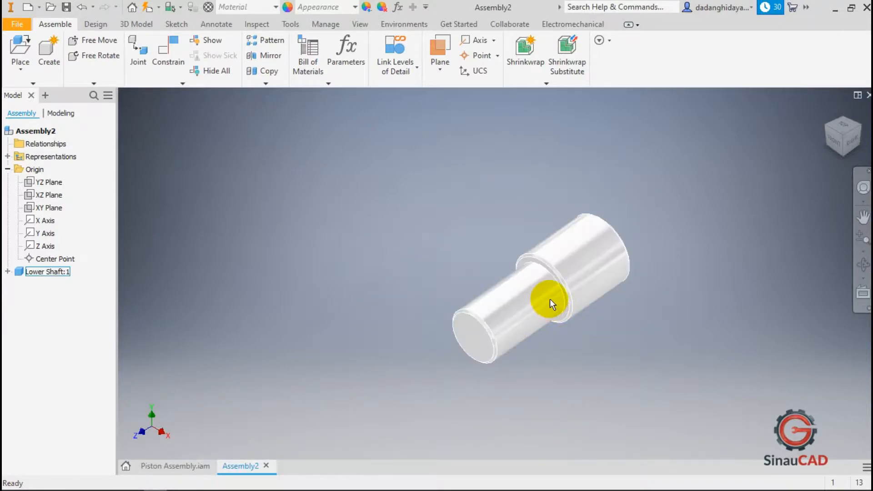
drag(550, 299, 568, 220)
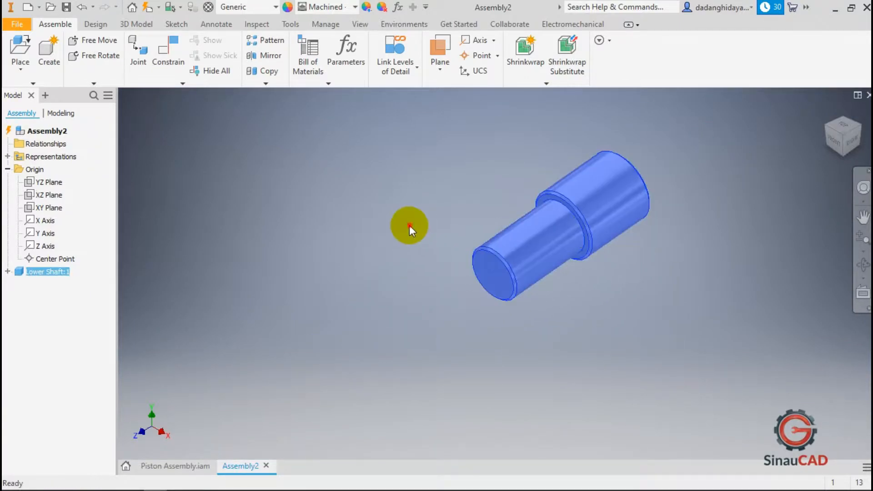
click(409, 226)
Constrain the lower shaft's centre axis to the assembly's Z Axis with a Mate at 0 mm offset
click(170, 51)
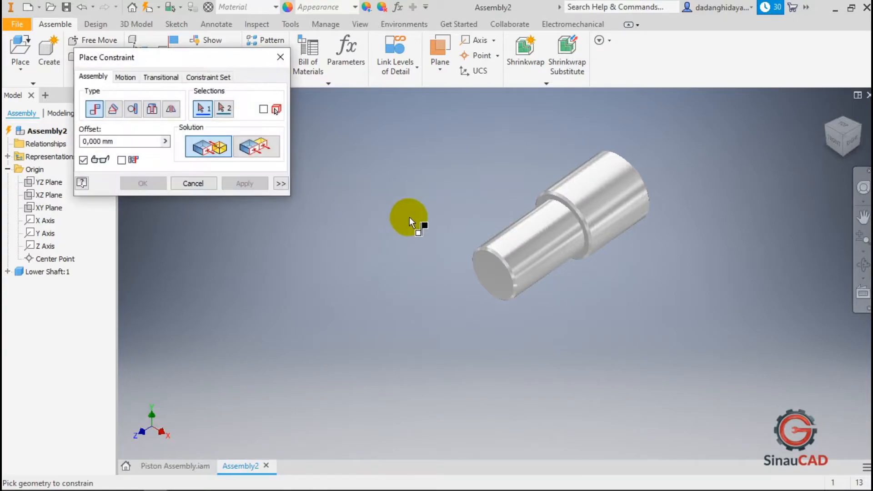
click(551, 237)
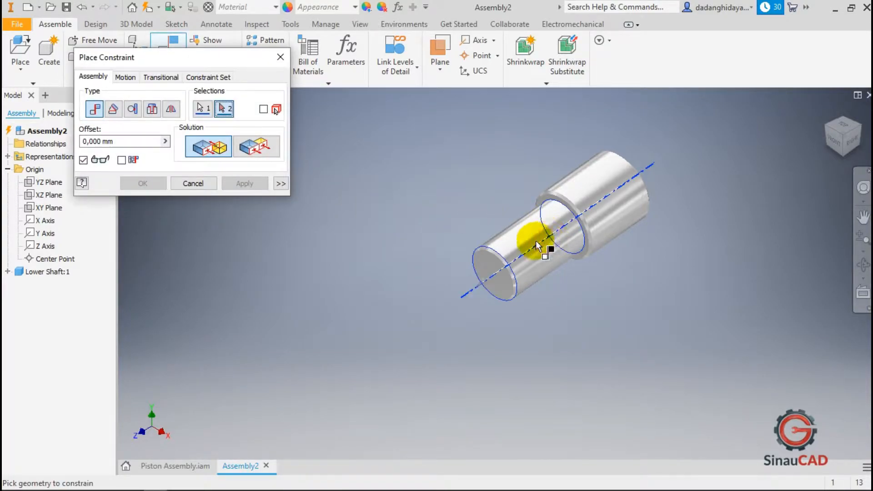
click(49, 255)
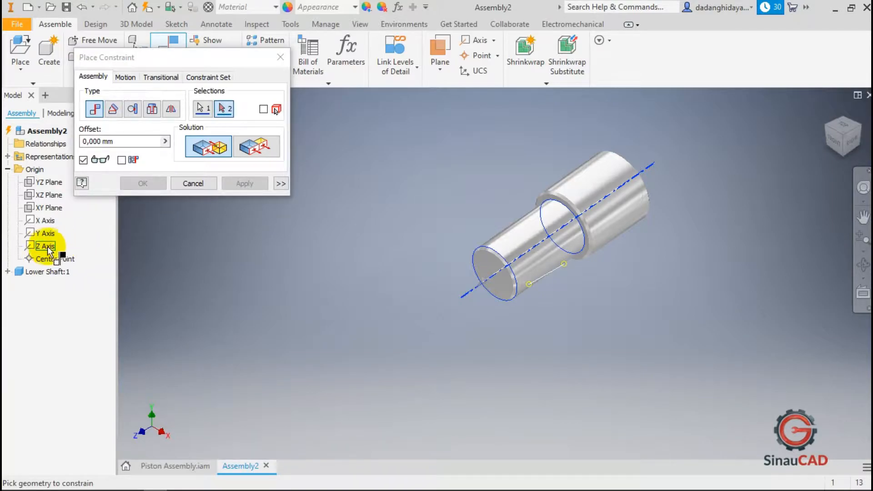
click(48, 246)
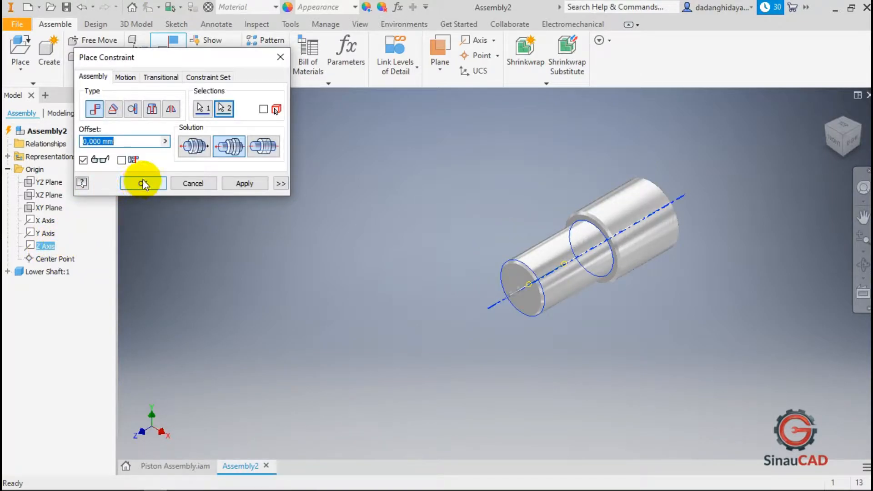
click(143, 184)
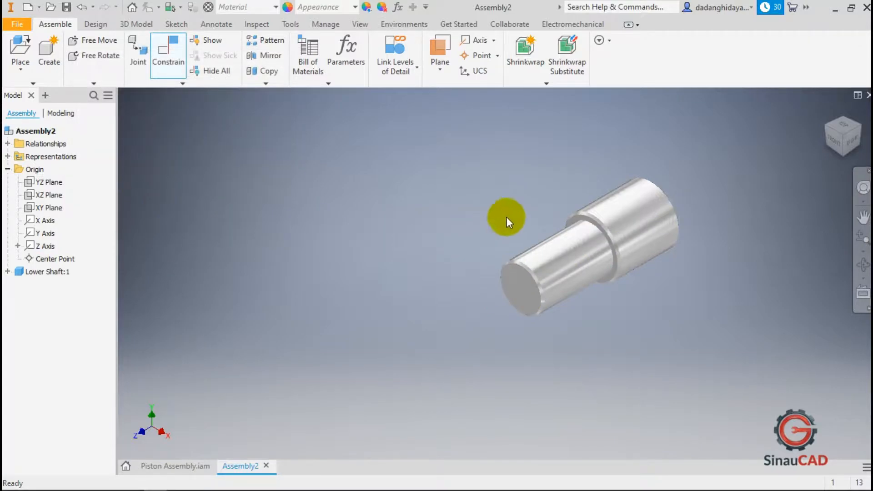
Move the lower shaft along the Z axis to test its remaining freedom
drag(558, 260, 523, 282)
drag(483, 124, 481, 362)
click(480, 362)
drag(532, 293, 506, 282)
click(337, 294)
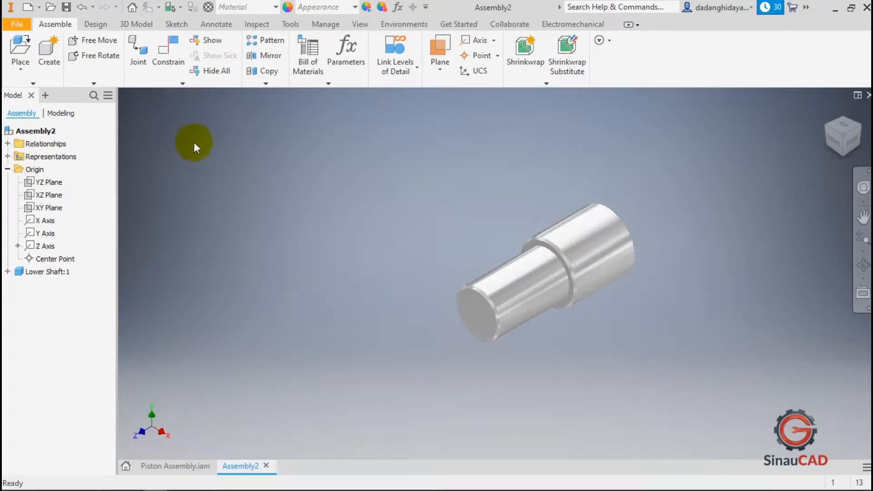
Constrain the lower shaft's narrow end face to the assembly's XY Plane with the Flush solution at 0 mm offset
click(162, 67)
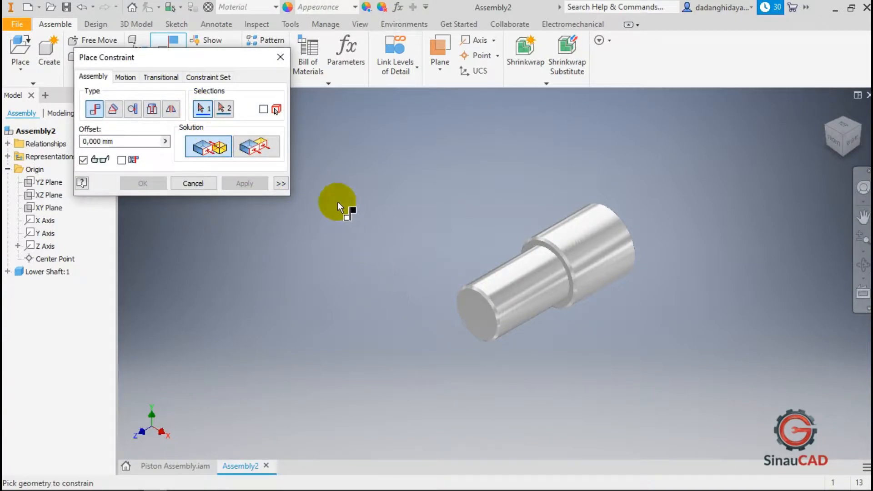
click(271, 150)
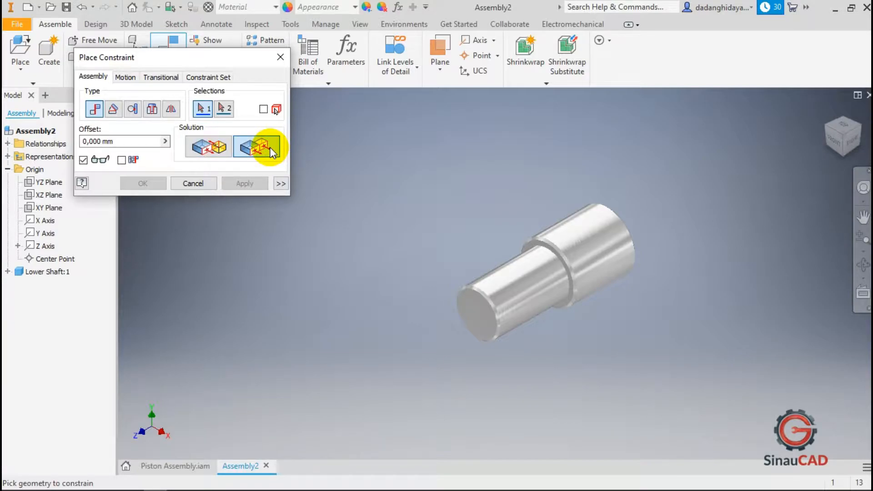
click(472, 314)
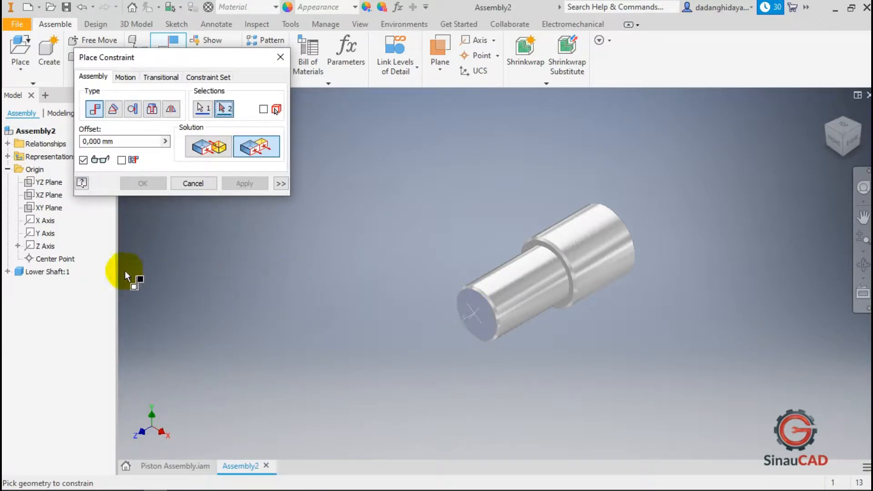
click(54, 208)
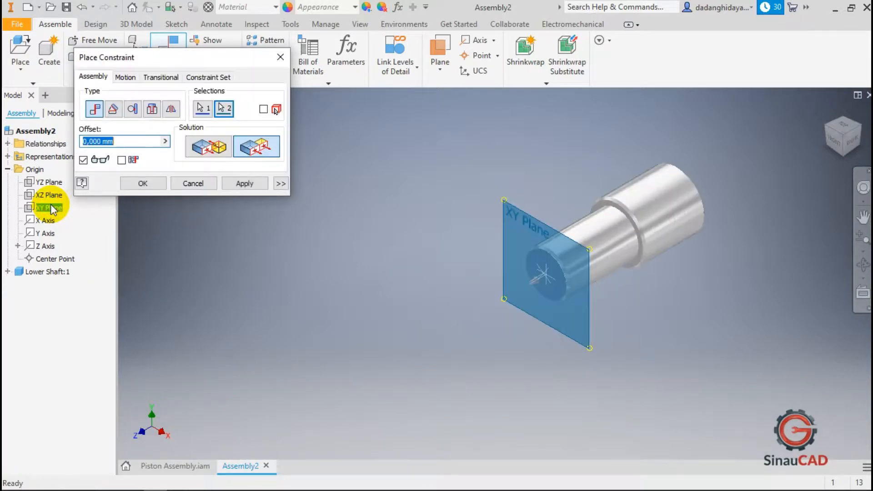
click(137, 182)
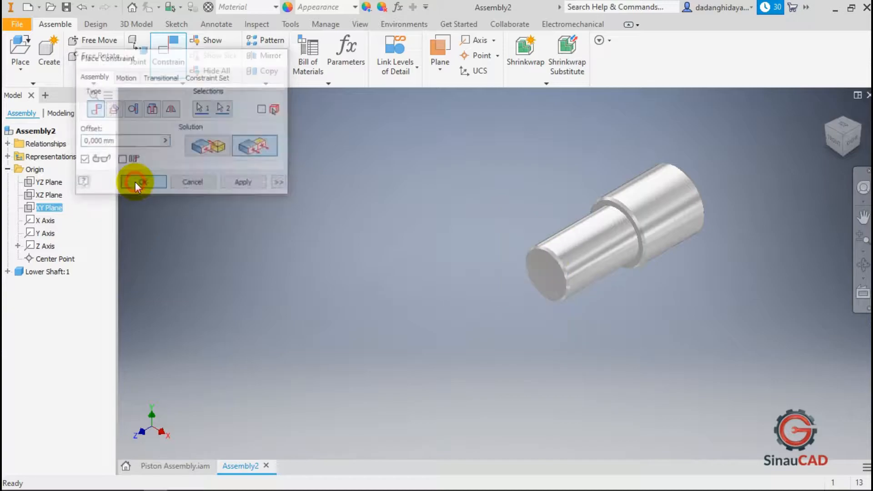
Try to move the lower shaft to check that it is held in place
click(617, 216)
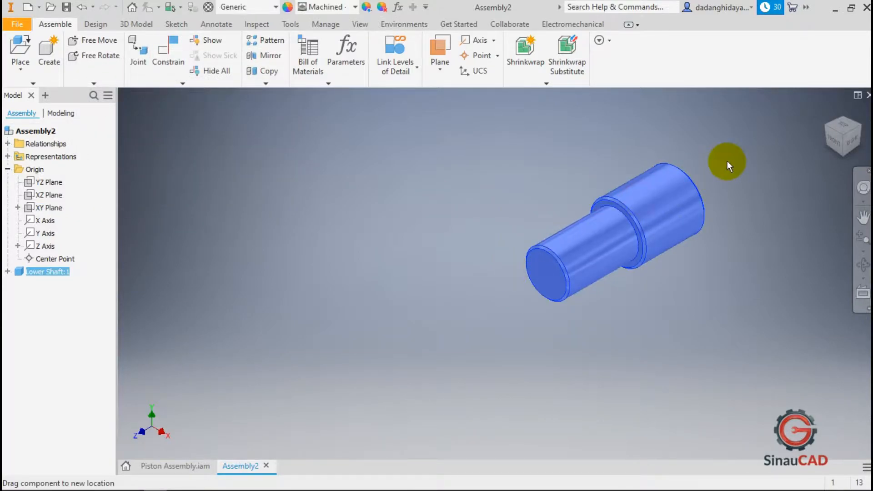
click(651, 233)
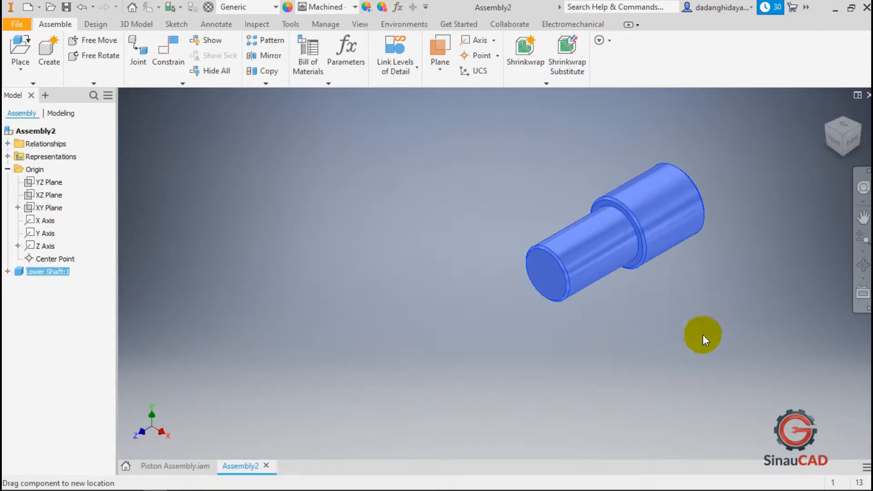
click(321, 364)
Place one instance of the Plate component beside the wide end of the lower shaft
scroll(337, 387, up, 3)
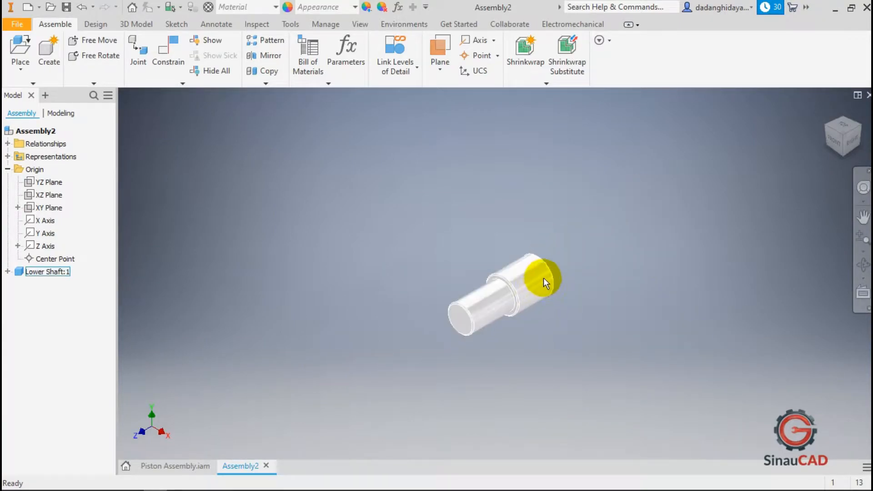
click(21, 48)
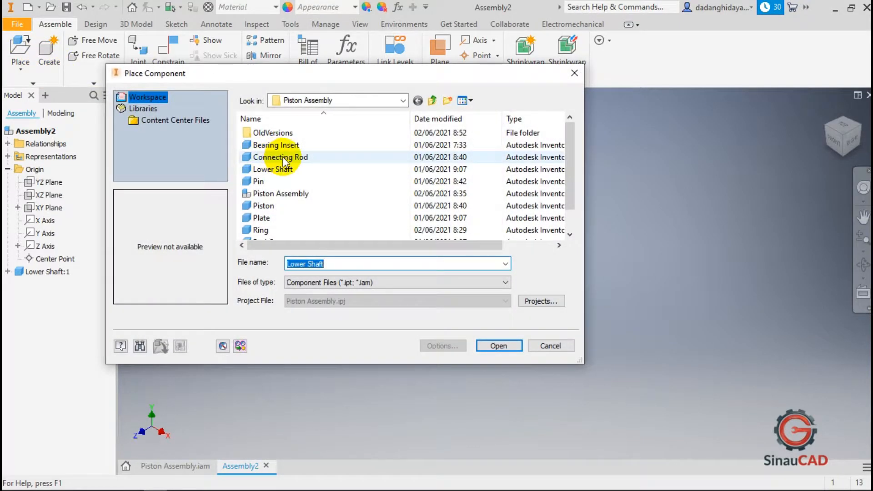
click(283, 222)
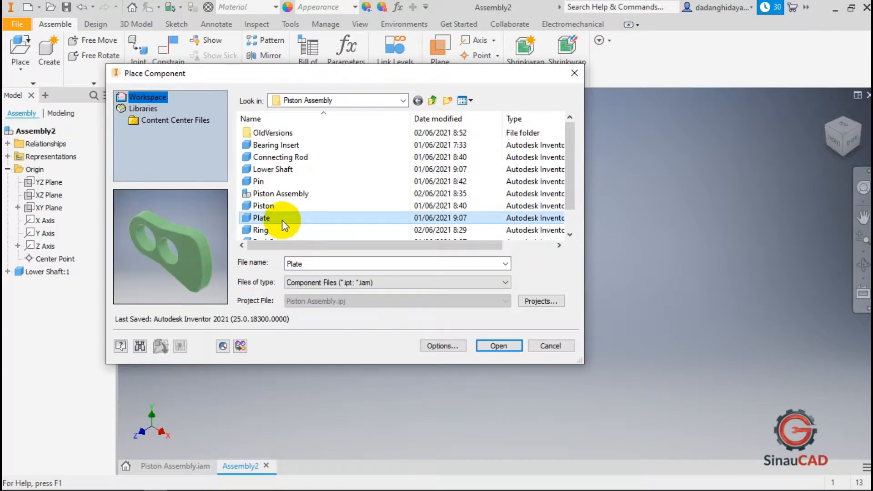
click(493, 345)
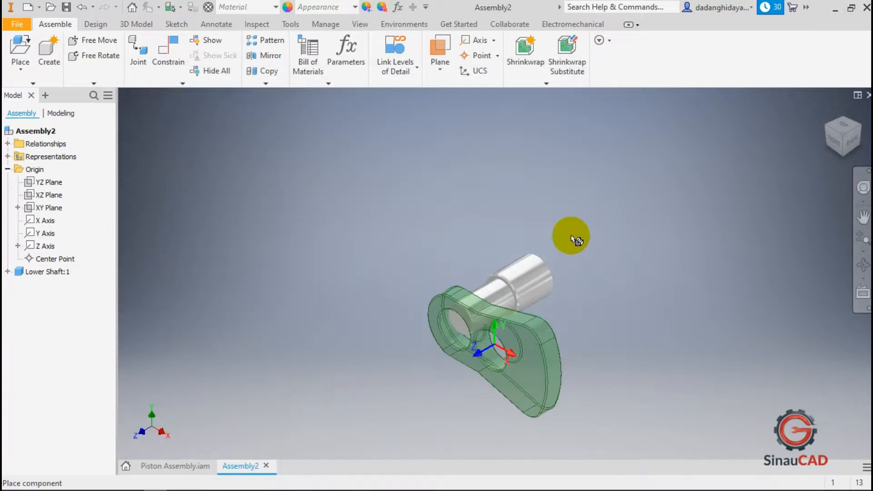
click(623, 274)
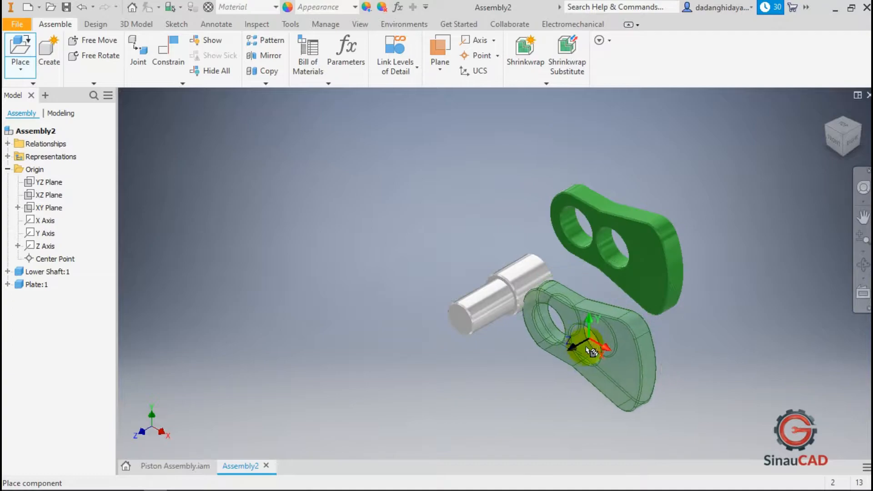
right_click(587, 339)
click(640, 331)
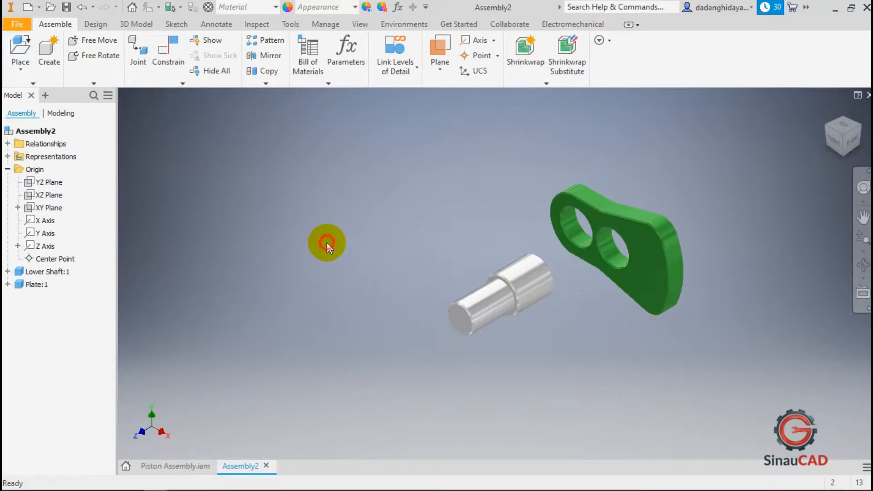
Add an Insert constraint with the Aligned solution and 0 mm offset between the plate's middle hole edge and the lower shaft's wide end edge
click(167, 69)
click(152, 110)
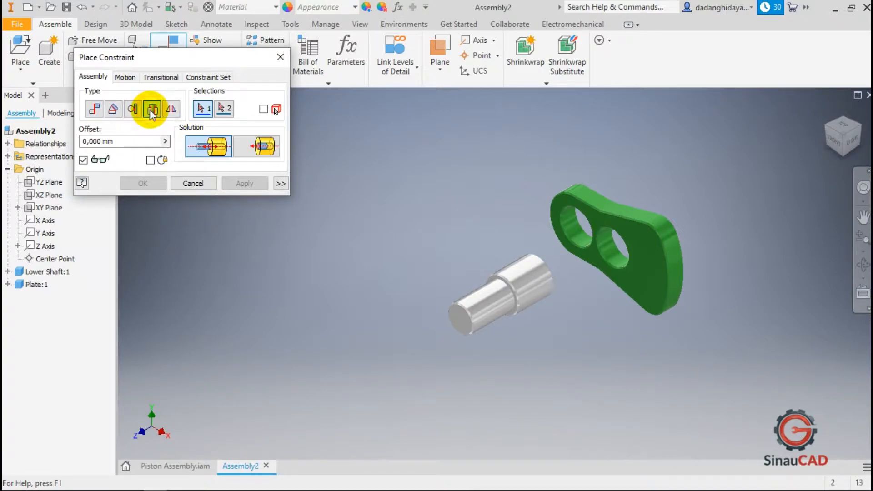
click(856, 137)
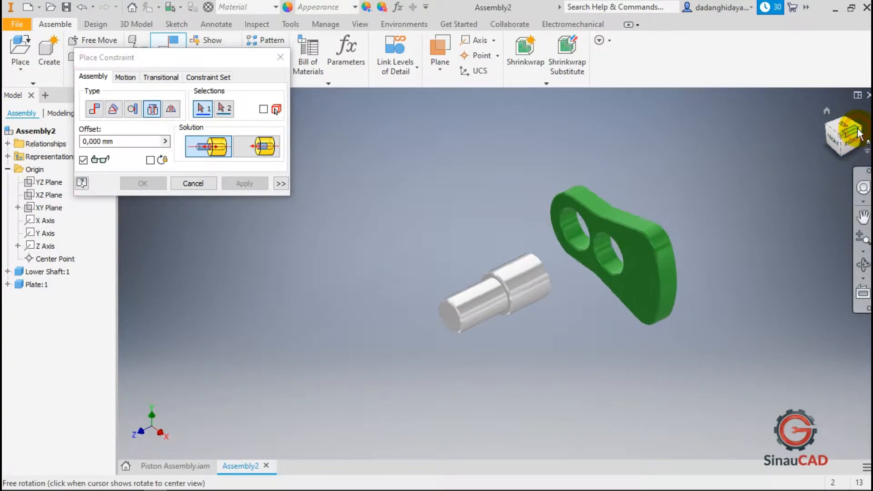
click(854, 127)
scroll(579, 279, up, 3)
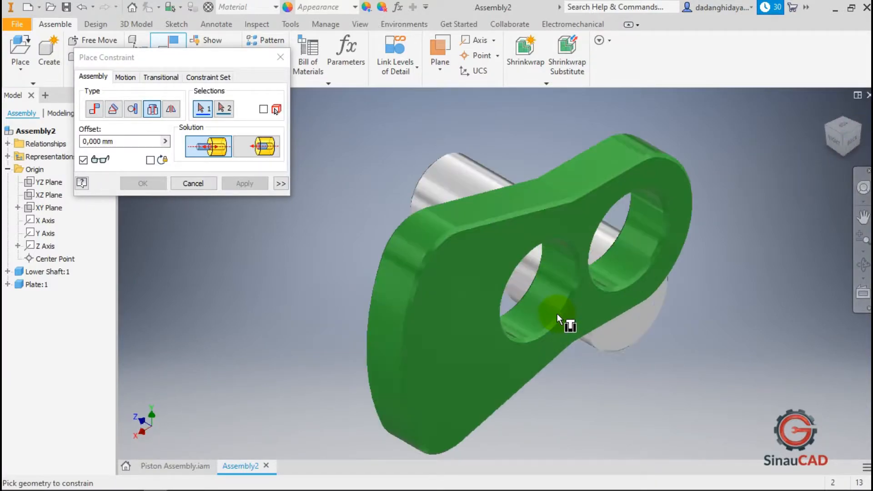
click(560, 320)
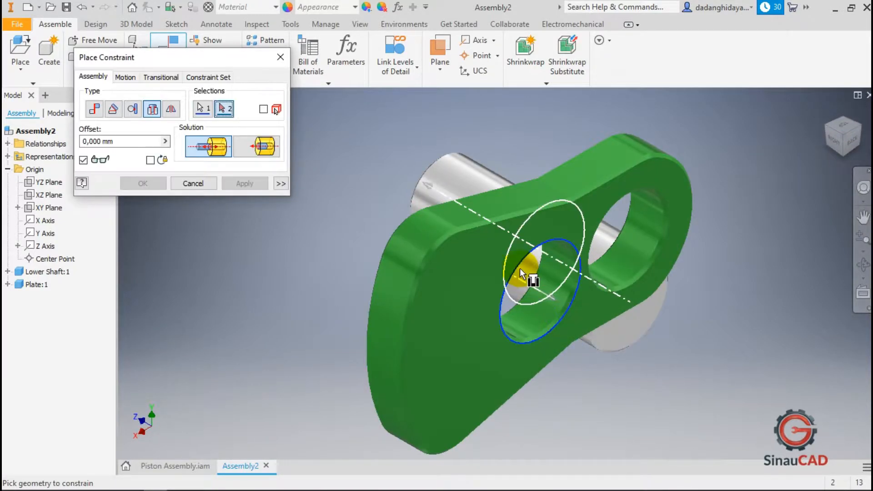
scroll(575, 306, down, 2)
scroll(572, 313, up, 5)
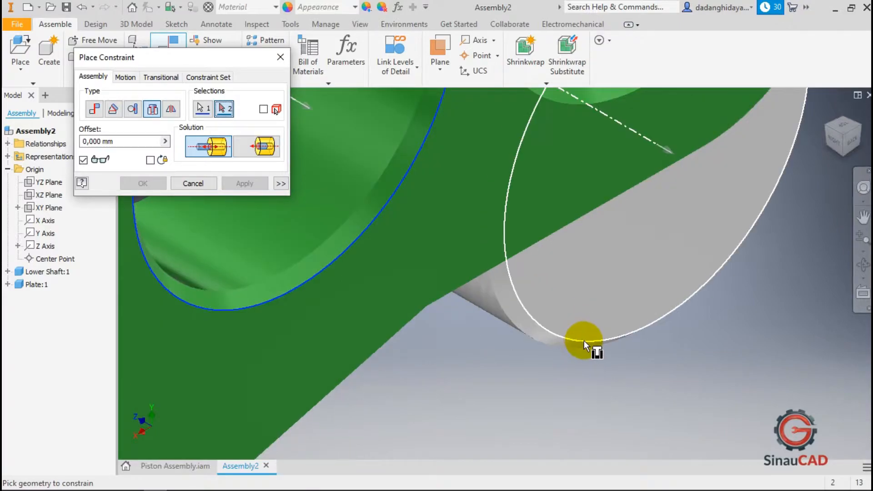
click(583, 340)
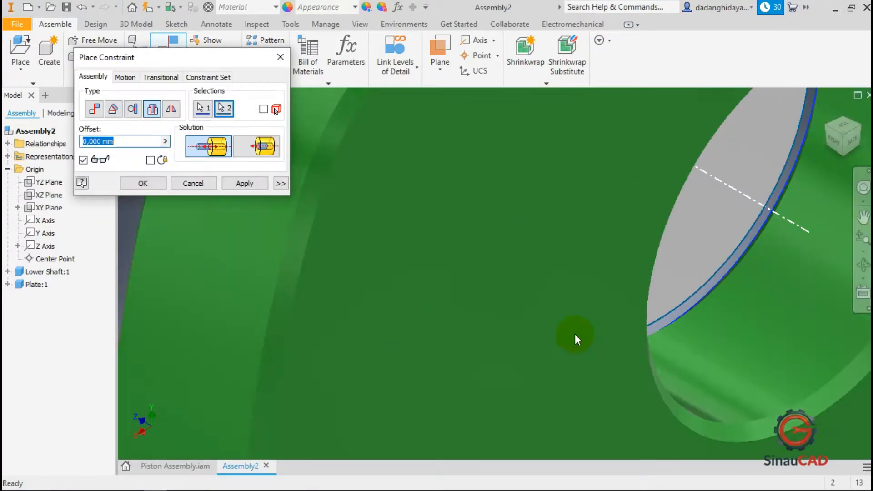
scroll(577, 338, down, 5)
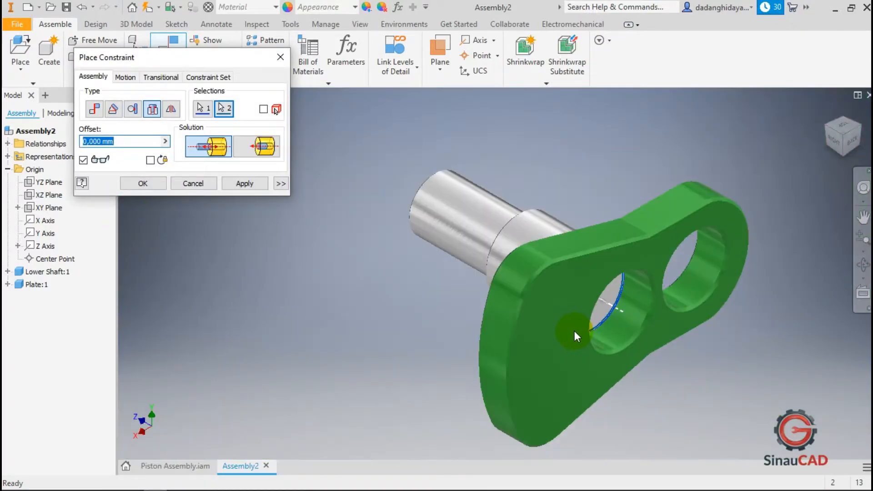
click(248, 149)
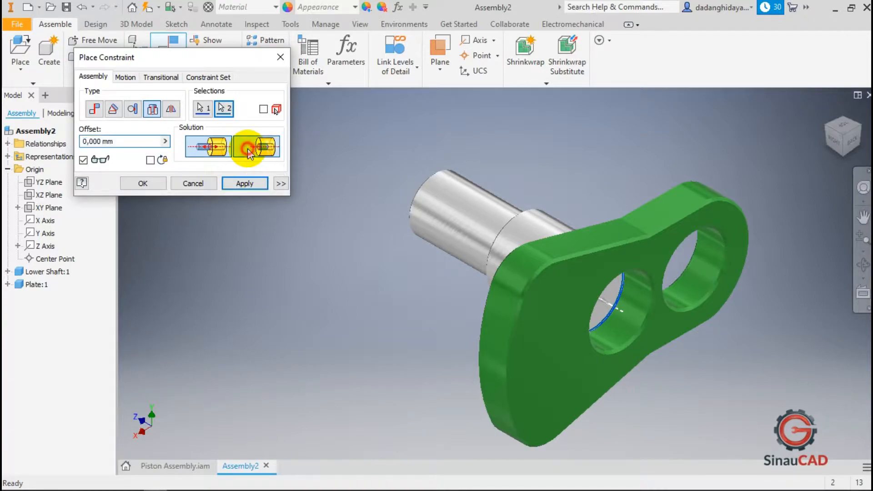
click(153, 185)
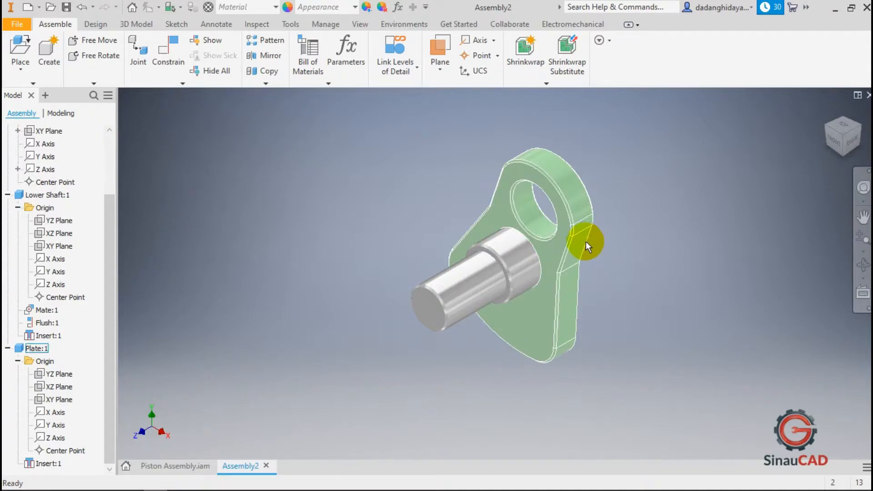
Swing the plate around the lower shaft until its wide end points to the upper right, and test whether the shaft moves
scroll(586, 241, down, 5)
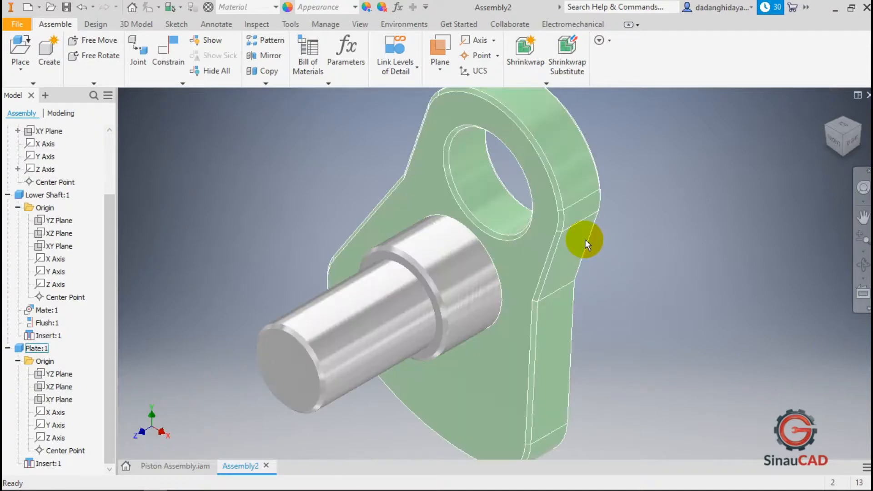
scroll(585, 239, up, 4)
drag(567, 229, 552, 343)
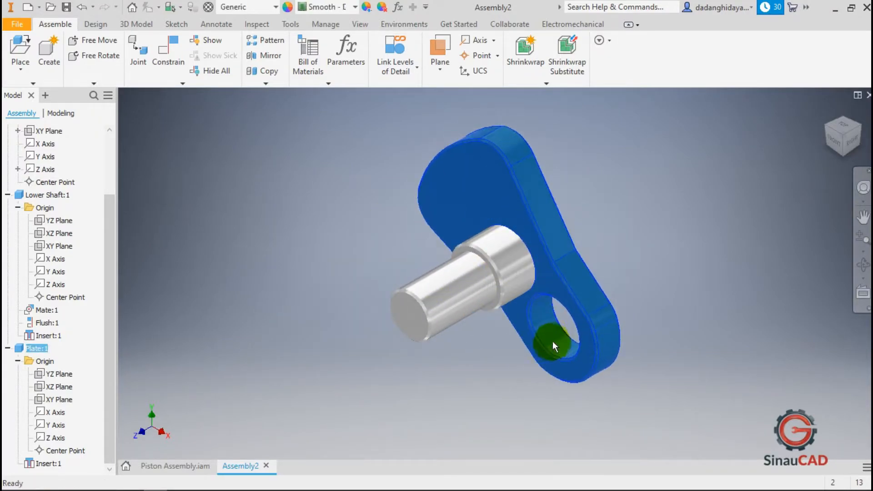
click(509, 278)
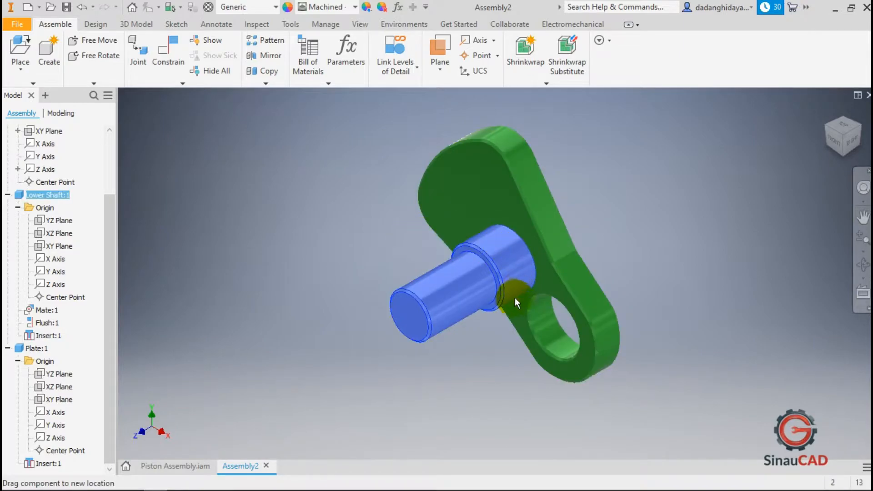
mouse_move(501, 266)
mouse_down()
mouse_move(505, 275)
mouse_move(503, 258)
mouse_up()
drag(482, 186, 544, 250)
click(371, 188)
Mate the lower shaft's XZ Plane with the plate's XZ Plane at 0 mm offset
click(175, 56)
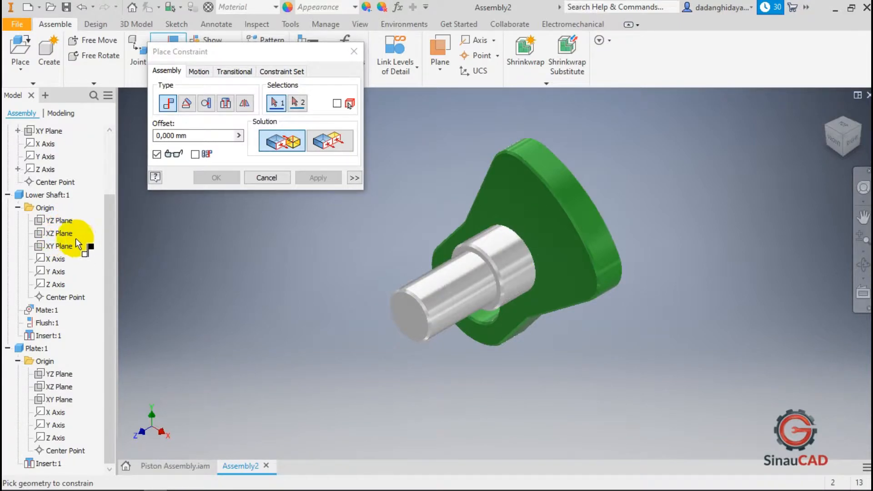
click(61, 234)
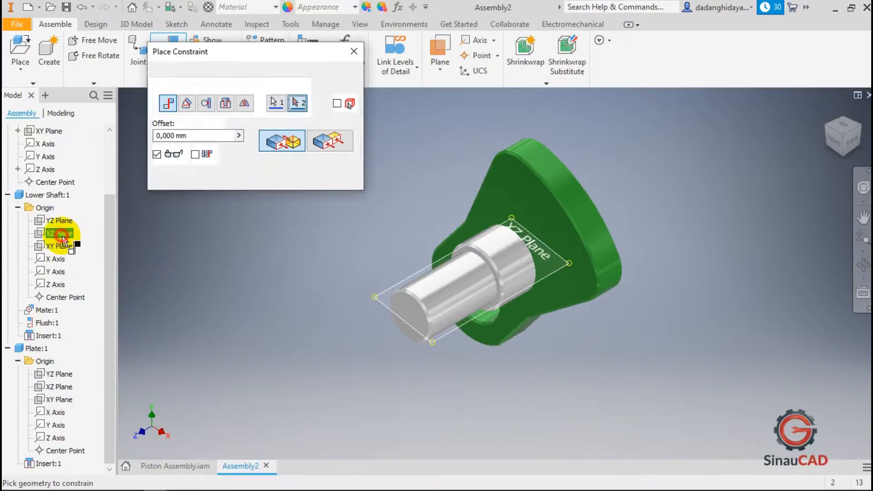
click(62, 387)
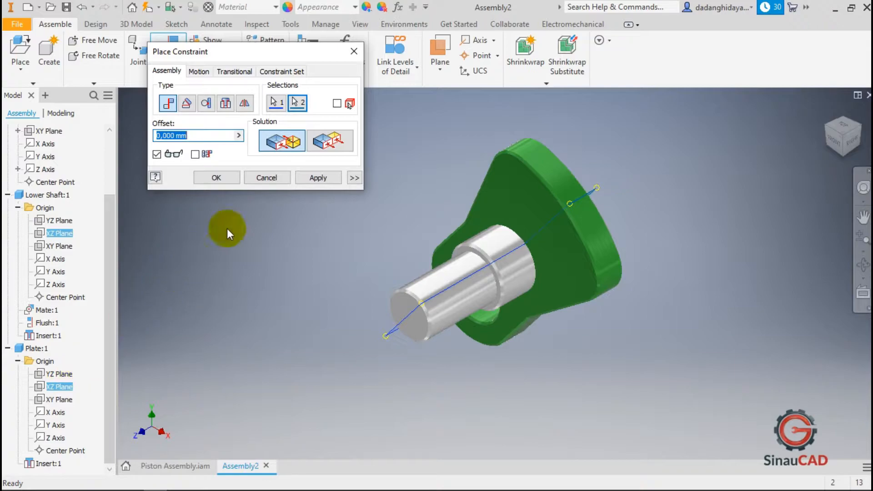
click(231, 179)
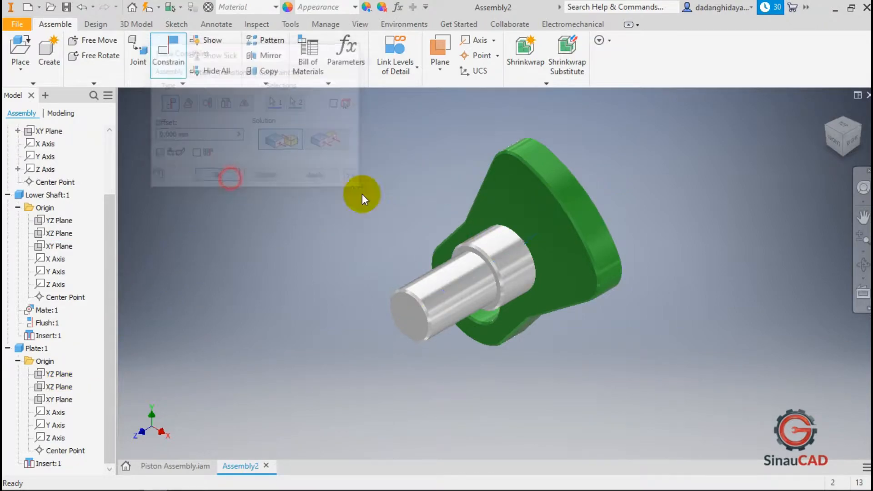
Swing the plate around the lower shaft until its wide end points downward, and test turning the shaft together with it
drag(532, 192, 564, 348)
click(487, 267)
mouse_move(495, 282)
mouse_down()
mouse_move(426, 245)
mouse_move(495, 326)
mouse_move(525, 274)
mouse_move(444, 218)
mouse_move(471, 318)
mouse_move(512, 272)
mouse_move(441, 289)
mouse_move(478, 297)
mouse_move(476, 254)
mouse_move(486, 272)
mouse_up()
click(363, 193)
Place one instance of the Upper Shaft component above and beside the plate
click(30, 44)
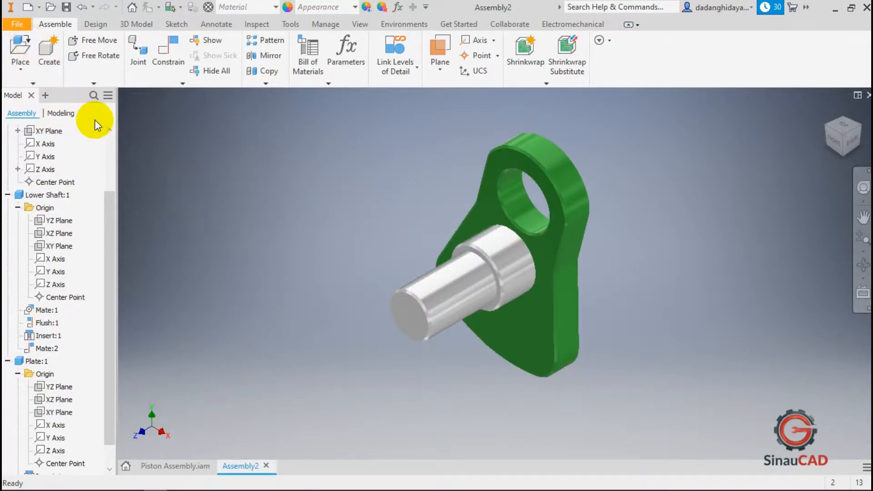
drag(314, 76, 171, 51)
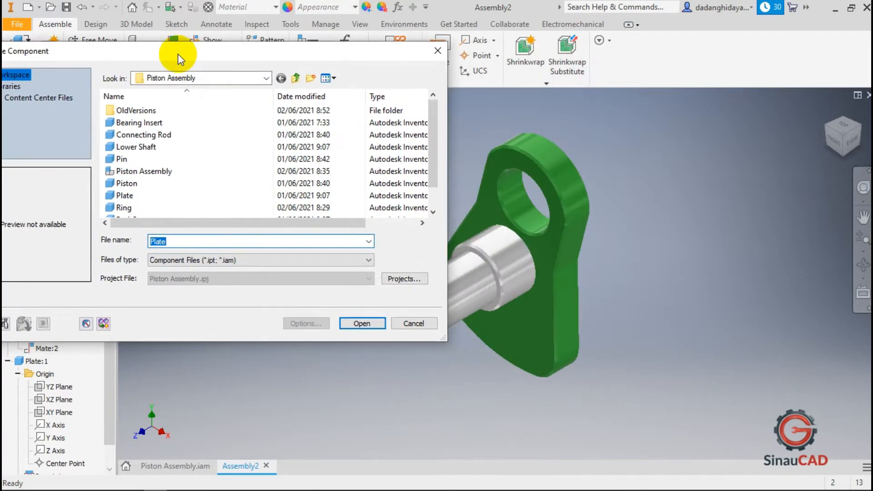
scroll(194, 146, down, 1)
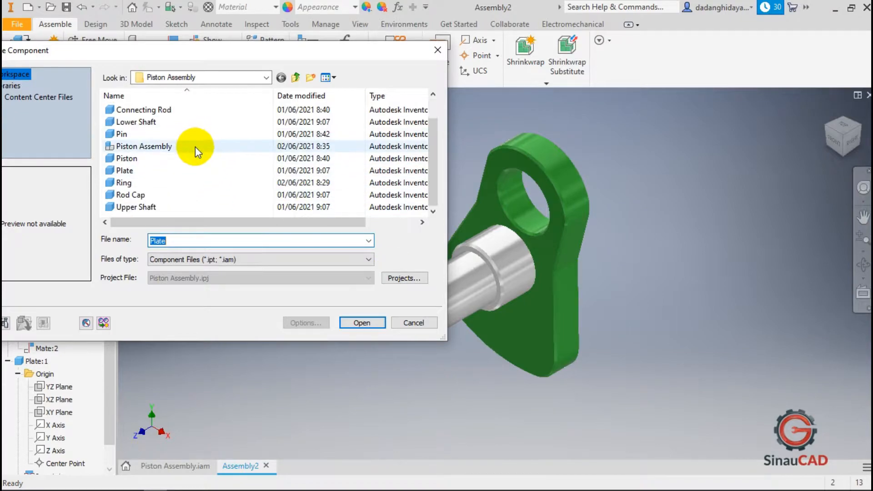
click(178, 206)
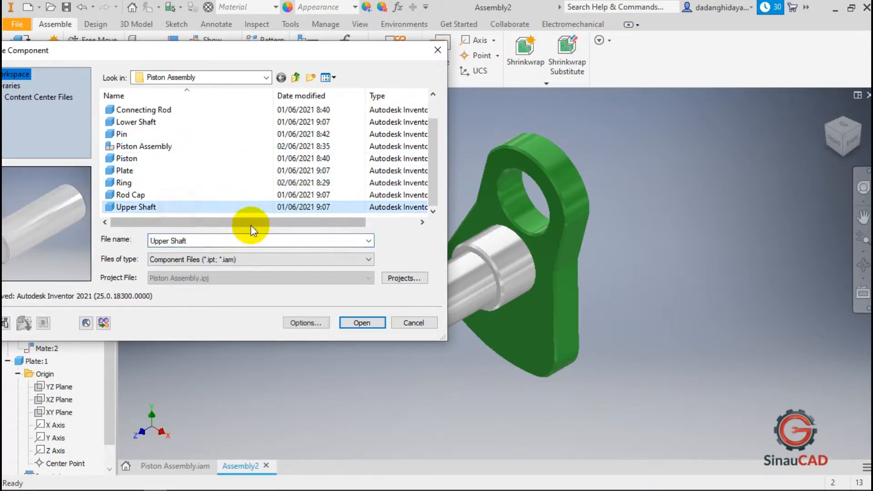
click(362, 322)
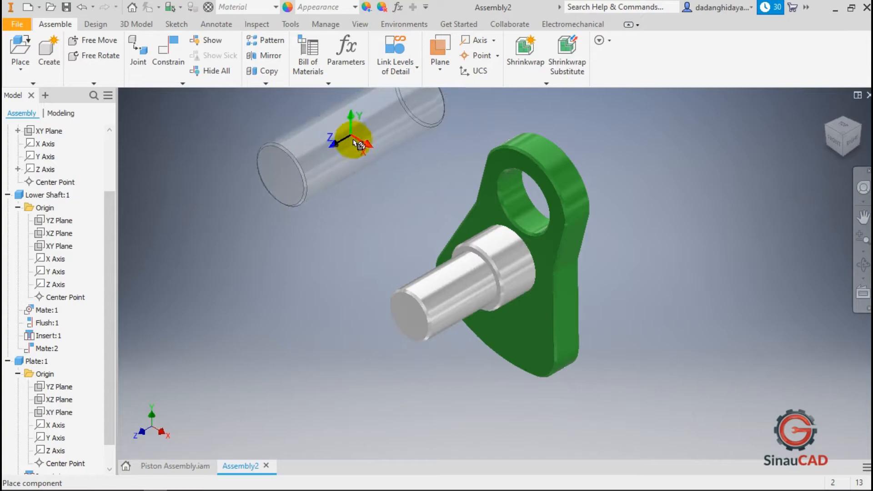
click(360, 149)
right_click(341, 235)
click(396, 242)
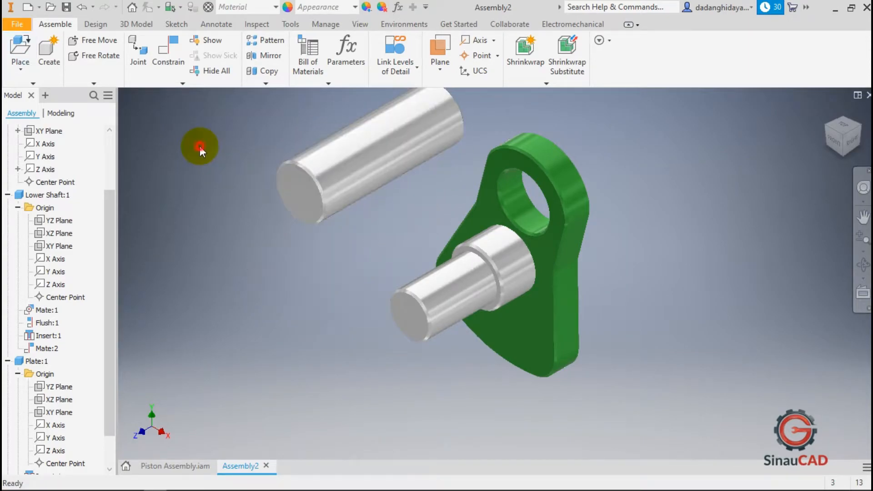
Add an Insert constraint with the Aligned solution and 0 mm offset between the upper shaft's near end edge and the plate's open upper hole edge
click(170, 64)
drag(231, 51, 138, 18)
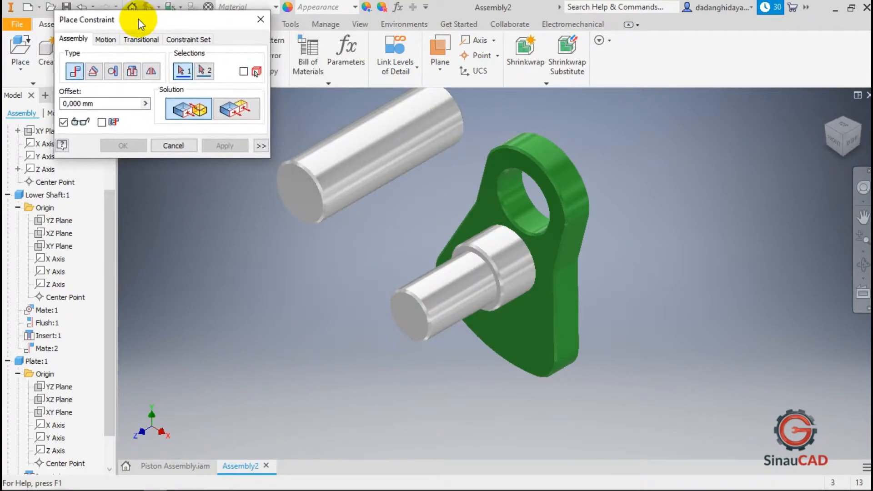
click(129, 70)
scroll(286, 162, down, 5)
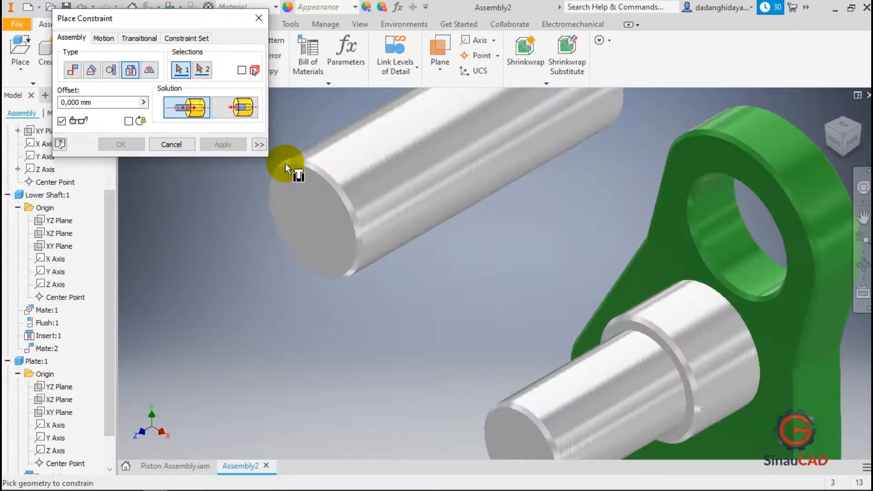
click(299, 164)
scroll(201, 200, up, 3)
scroll(219, 209, up, 4)
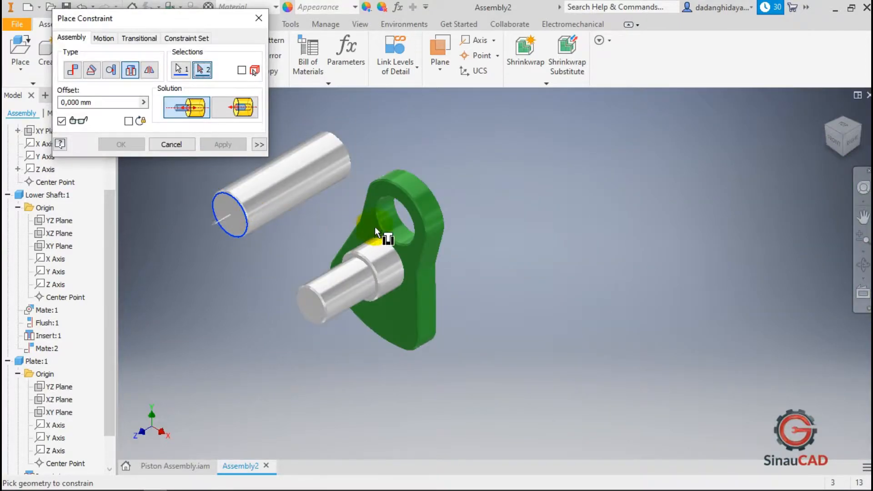
scroll(391, 232, down, 3)
click(396, 233)
scroll(360, 195, up, 1)
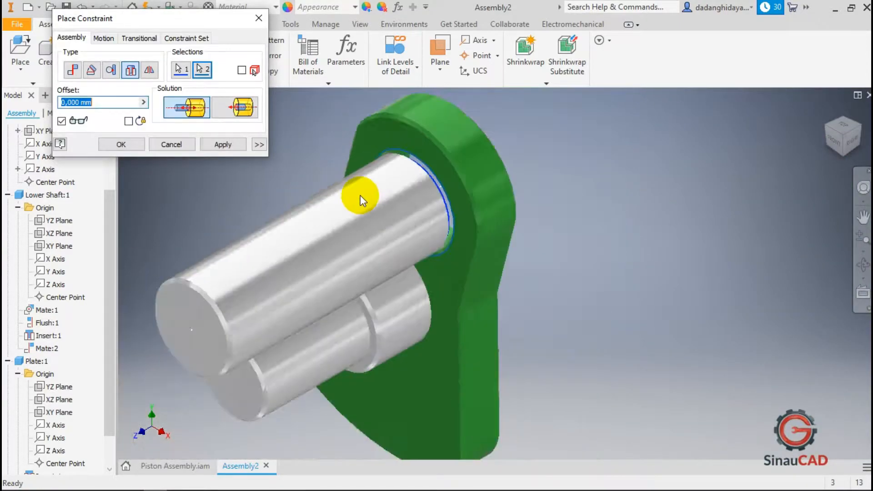
click(243, 108)
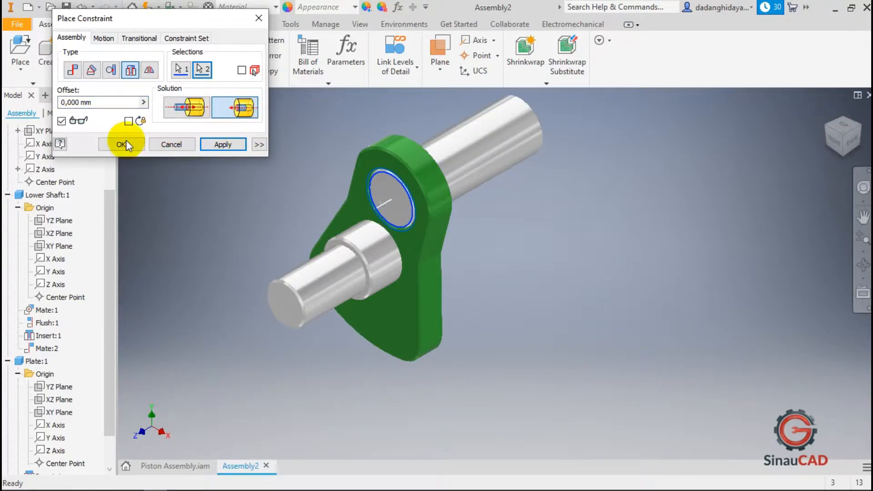
click(223, 145)
click(160, 144)
Move the upper shaft slightly to test how it turns with the plate and lower shaft
scroll(432, 235, up, 3)
scroll(436, 241, down, 4)
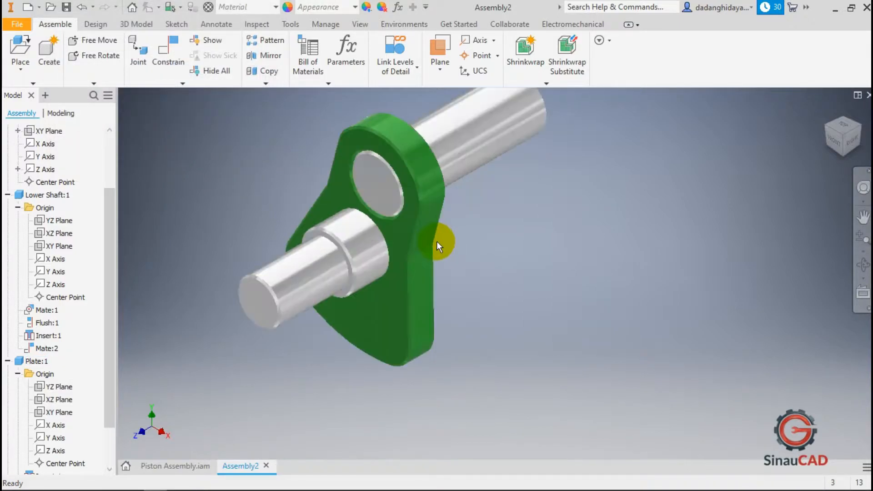
scroll(434, 250, up, 3)
drag(473, 197, 478, 178)
click(485, 263)
Duplicate the plate together with the lower shaft and position the copy beside the original assembly, clear of the upper shaft
click(429, 246)
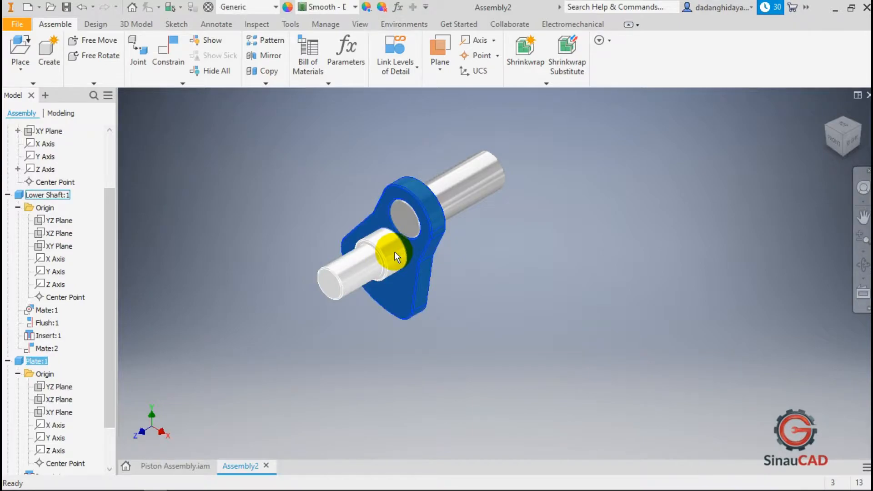
ctrl+click(382, 254)
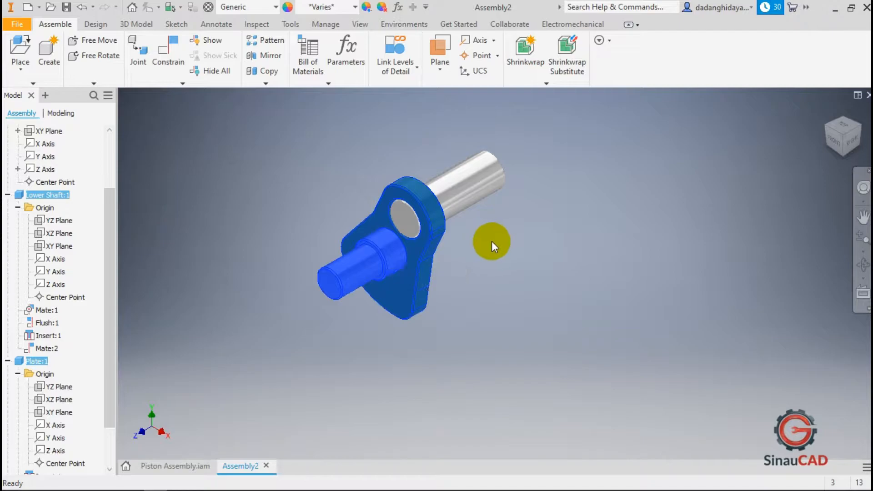
key(ctrl+v)
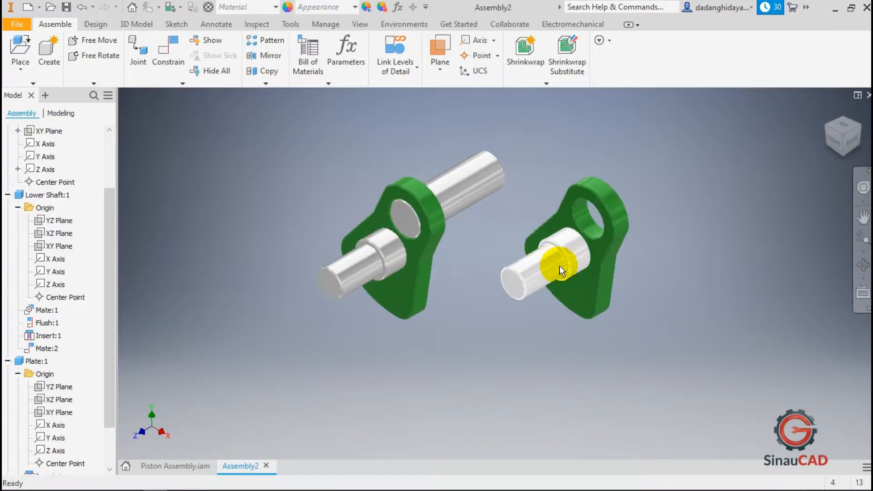
drag(540, 275, 552, 290)
click(505, 201)
Insert the copied plate's upper hole edge onto the upper shaft's free end edge, using the Aligned solution and 0 mm offset
click(167, 60)
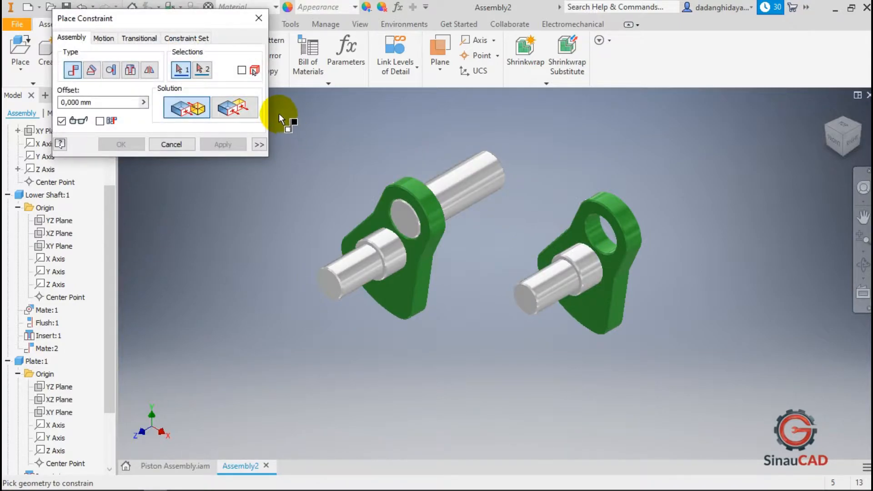
click(132, 72)
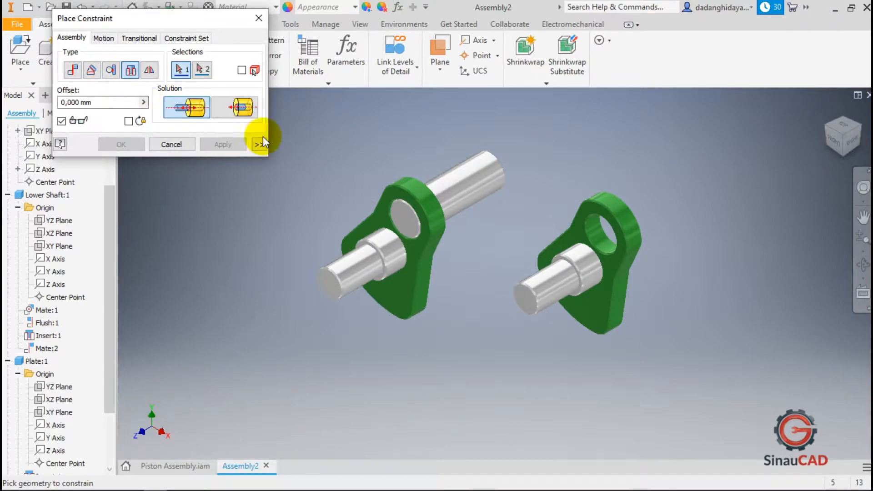
scroll(602, 253, down, 5)
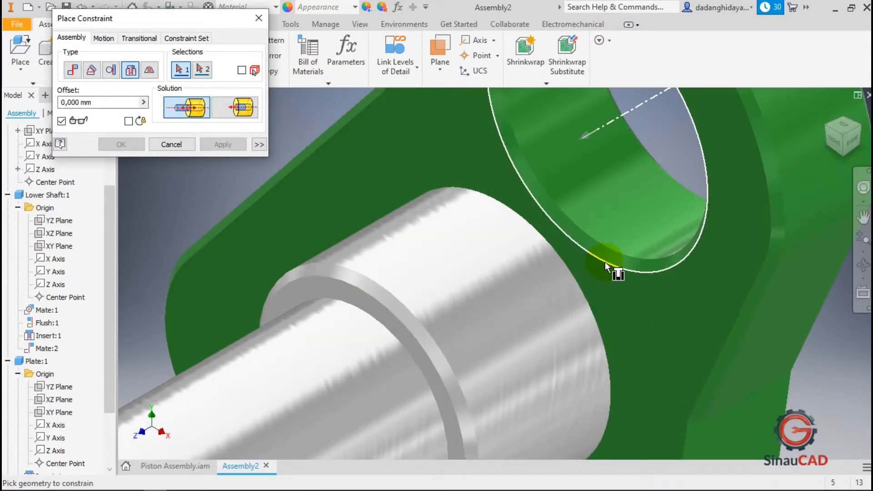
click(606, 264)
scroll(594, 282, up, 5)
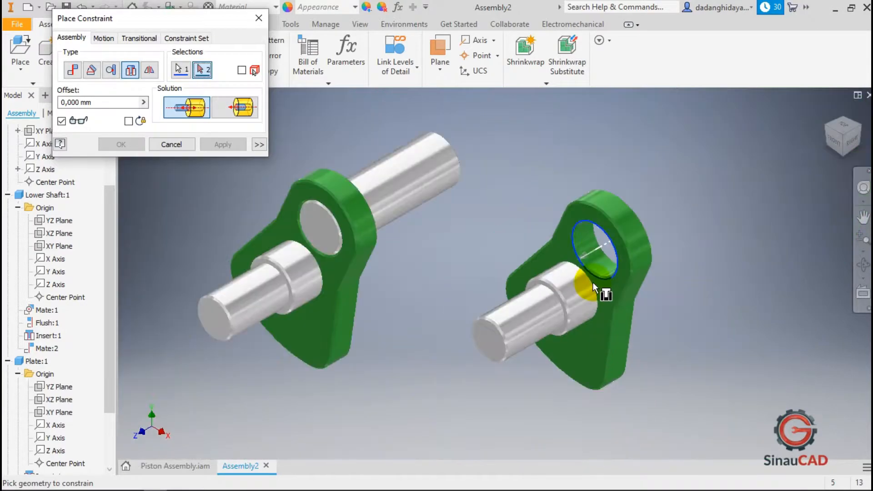
click(863, 129)
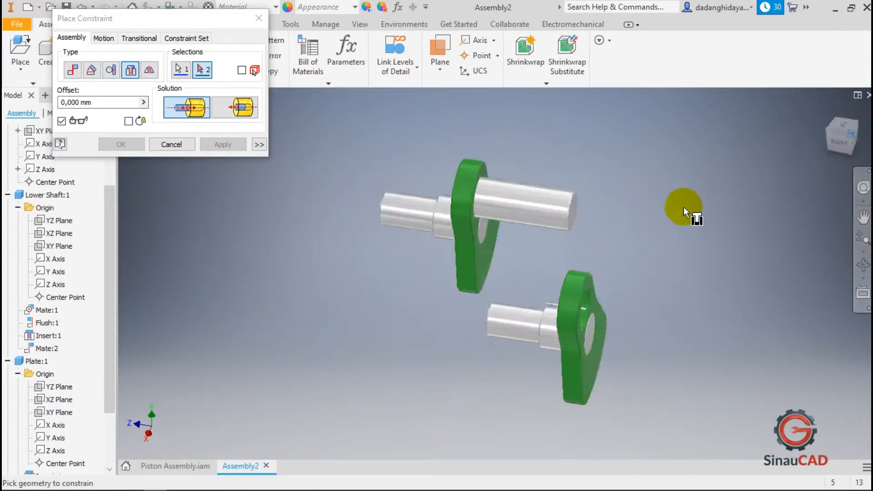
scroll(569, 244, down, 5)
click(555, 212)
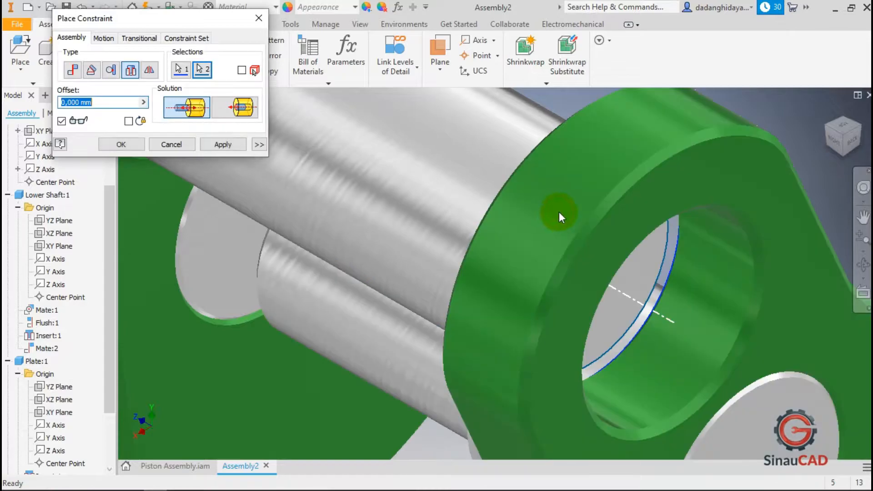
scroll(556, 211, up, 5)
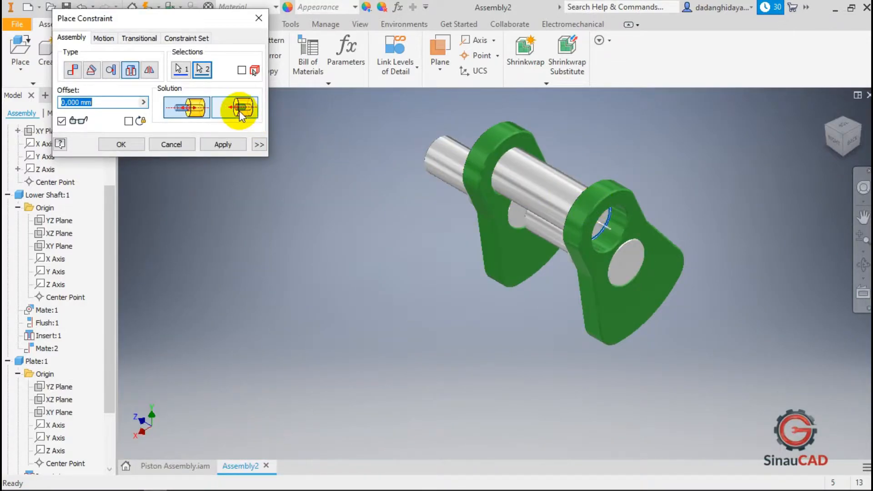
click(241, 114)
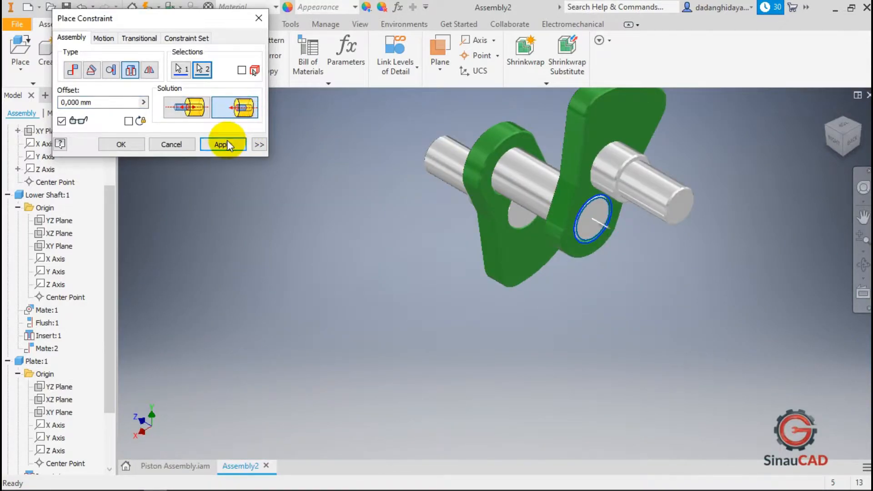
click(130, 143)
Swing the copied plate around the upper shaft until its wide end points down, roughly in line with the first plate
drag(703, 176, 641, 326)
drag(755, 209, 654, 253)
click(694, 177)
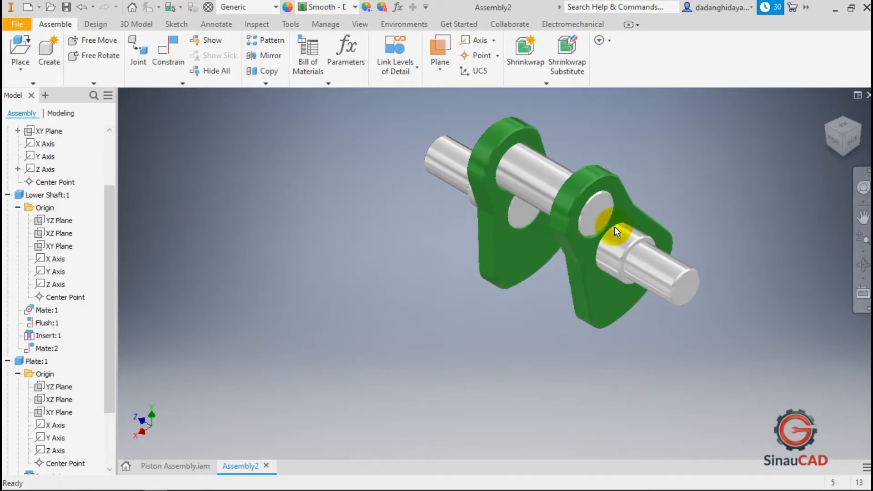
Mate the axes of the two lower shafts at 0 mm offset, and turn the crankshaft to test its rotation
click(824, 128)
scroll(518, 303, down, 3)
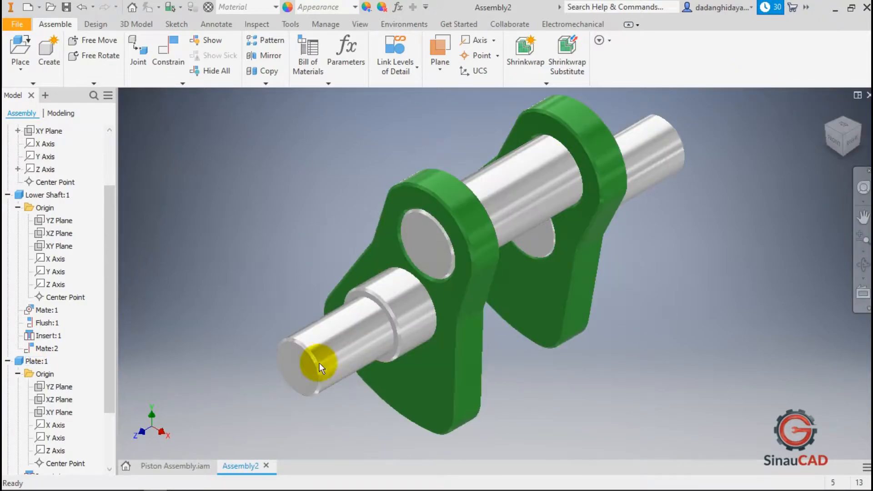
click(163, 50)
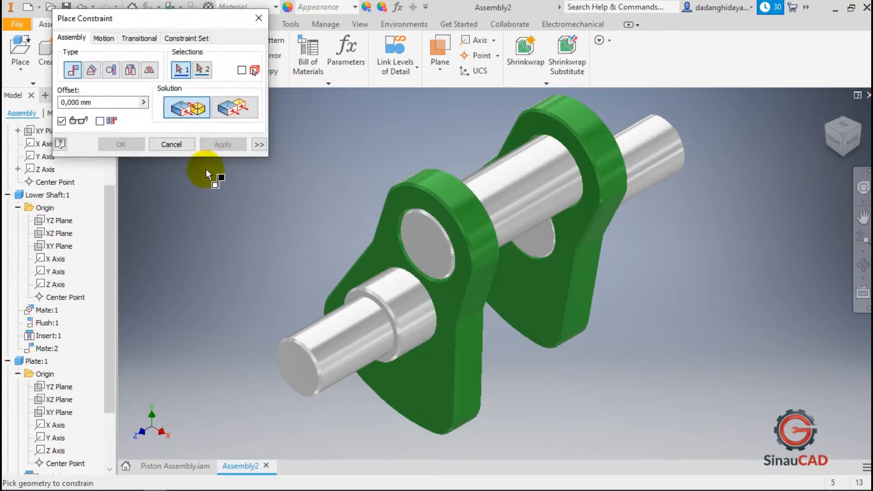
click(357, 340)
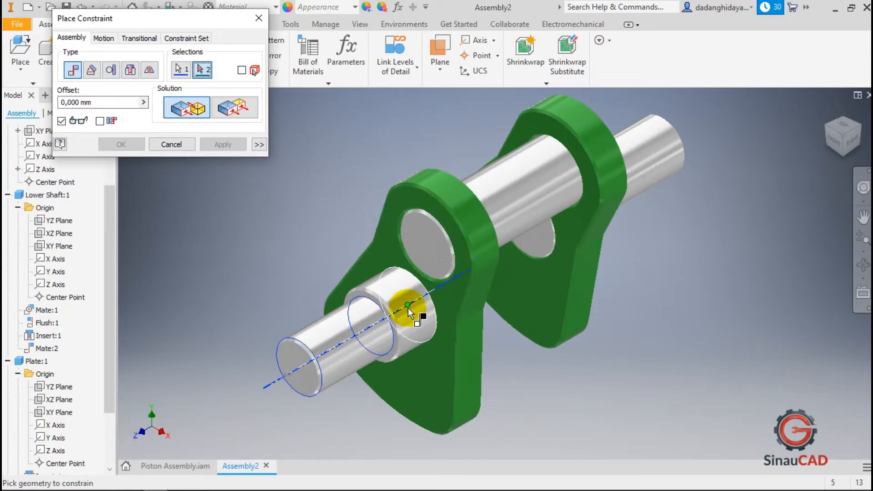
click(643, 160)
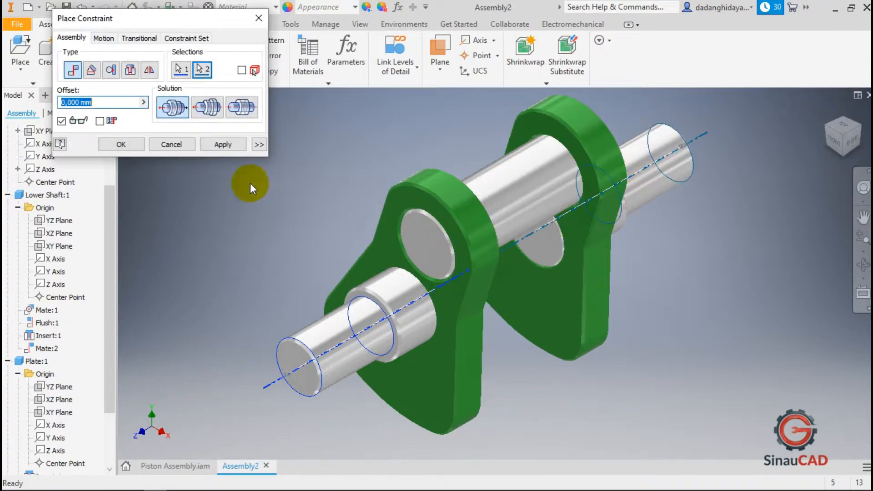
click(112, 145)
mouse_move(498, 251)
mouse_down()
mouse_move(463, 228)
mouse_move(421, 407)
mouse_move(616, 174)
mouse_move(380, 152)
mouse_move(700, 349)
mouse_move(255, 198)
mouse_move(480, 168)
mouse_move(497, 176)
mouse_move(429, 137)
mouse_move(263, 244)
mouse_move(219, 217)
mouse_up()
drag(368, 244, 593, 234)
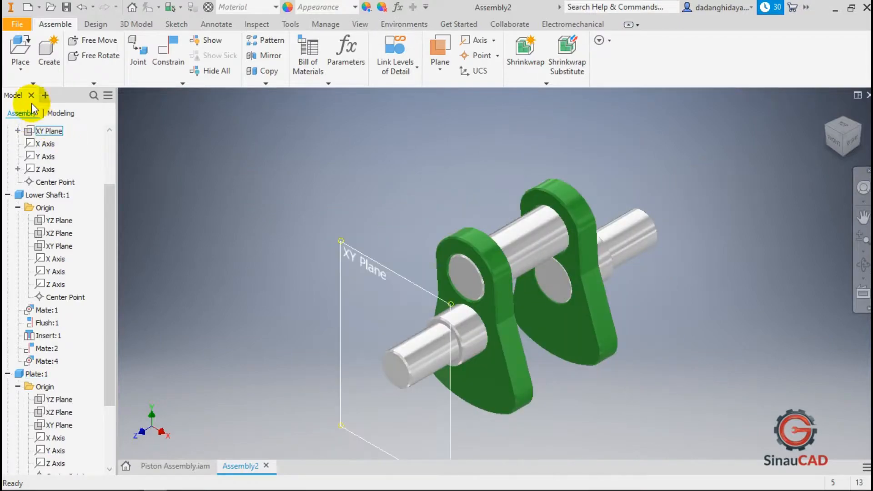
Place one instance of the Connecting Rod component above the crankshaft
click(21, 45)
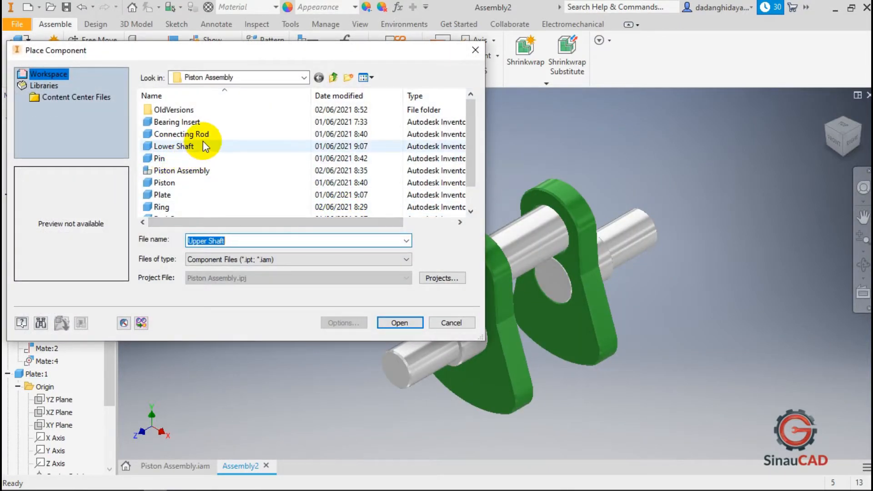
click(203, 135)
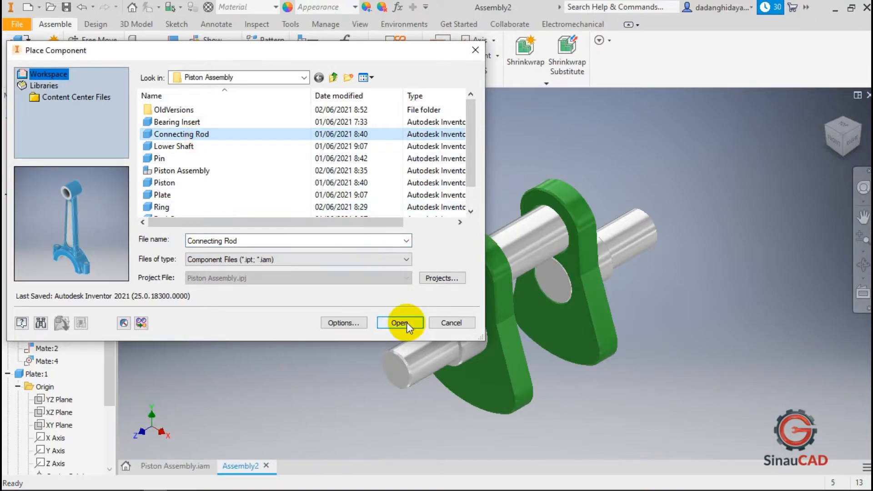
click(400, 322)
click(334, 169)
right_click(301, 241)
click(327, 239)
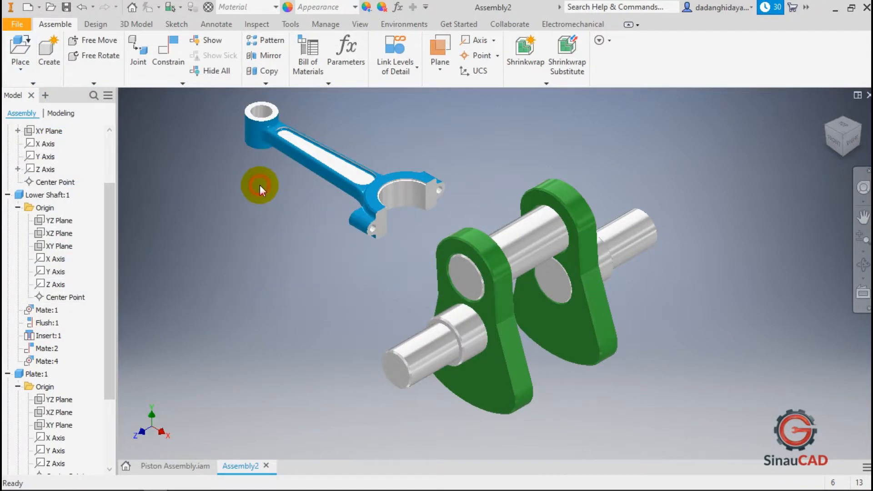
Mate the axis of the connecting rod's large open end to the upper shaft's axis at 0 mm offset, and swing the rod to test it
click(170, 63)
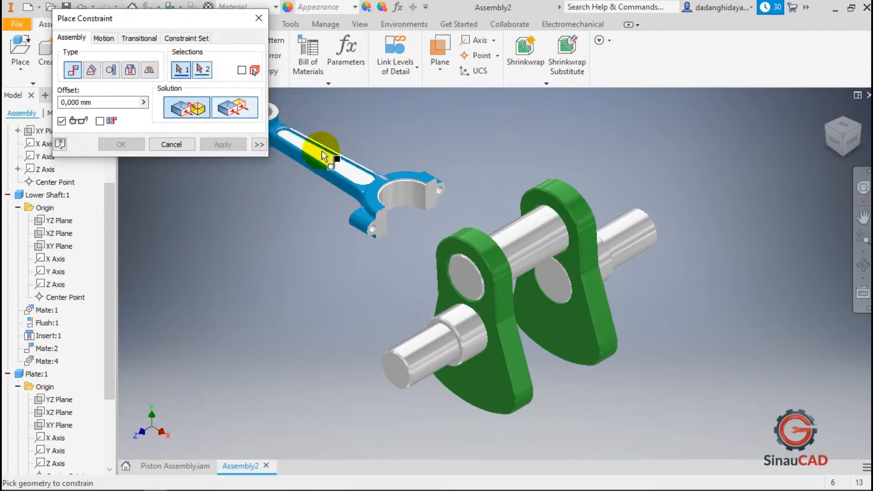
scroll(400, 197, down, 2)
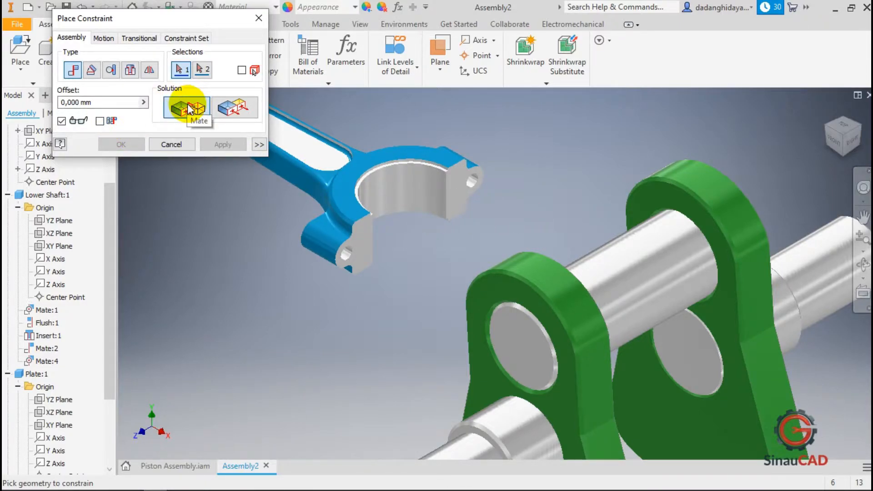
scroll(394, 192, down, 3)
click(421, 167)
scroll(319, 164, up, 5)
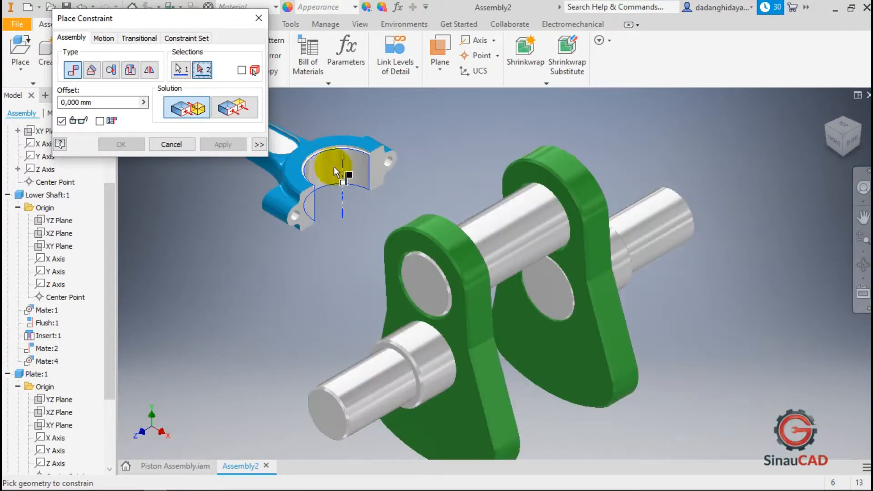
scroll(501, 219, down, 3)
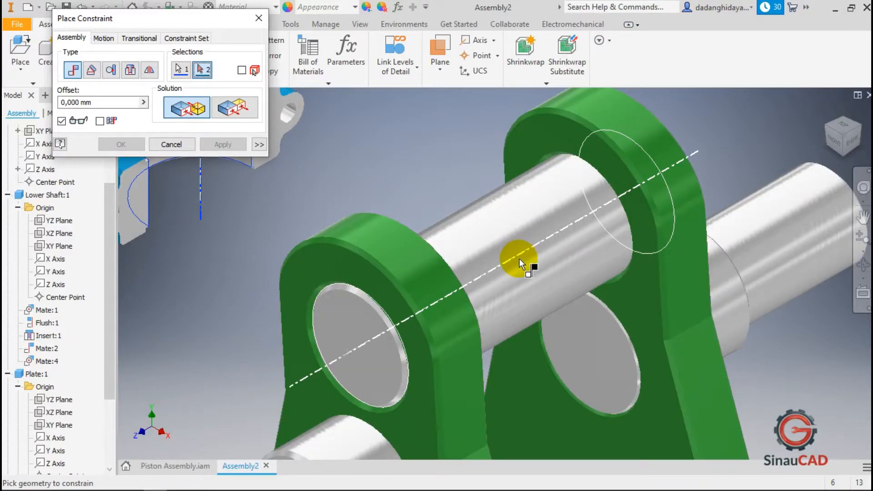
click(519, 258)
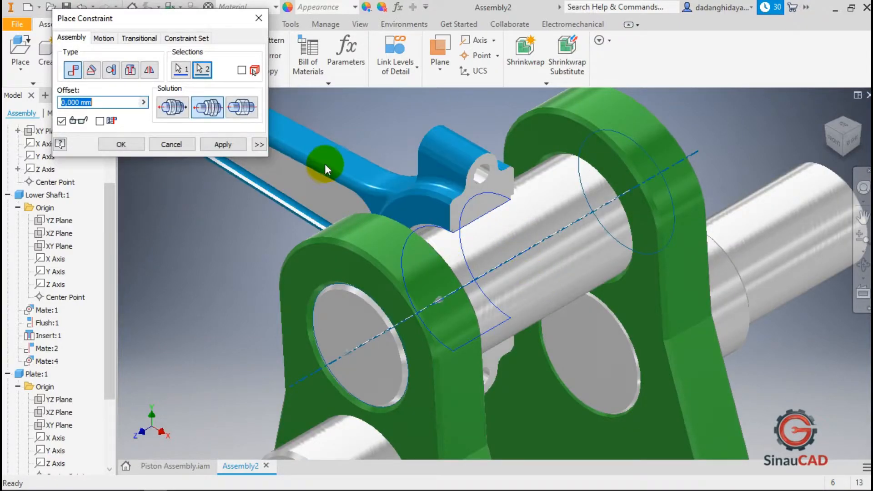
scroll(327, 167, up, 2)
click(121, 145)
scroll(335, 178, up, 2)
drag(334, 179, 247, 157)
click(246, 158)
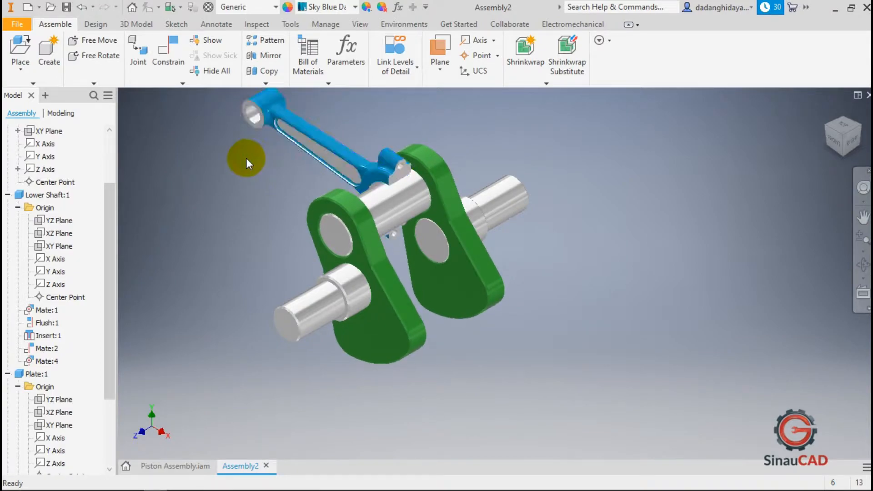
Place one instance of the Rod Cap component beside the crankshaft, near the connecting rod
click(14, 50)
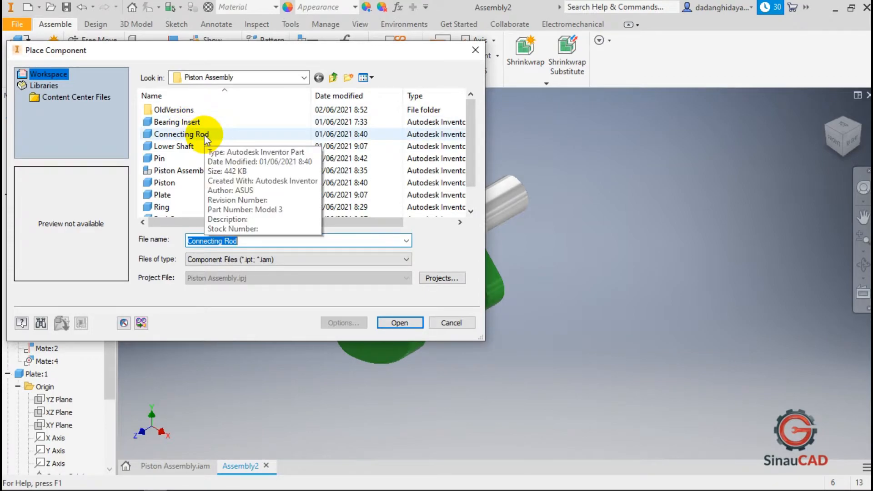
scroll(204, 139, down, 1)
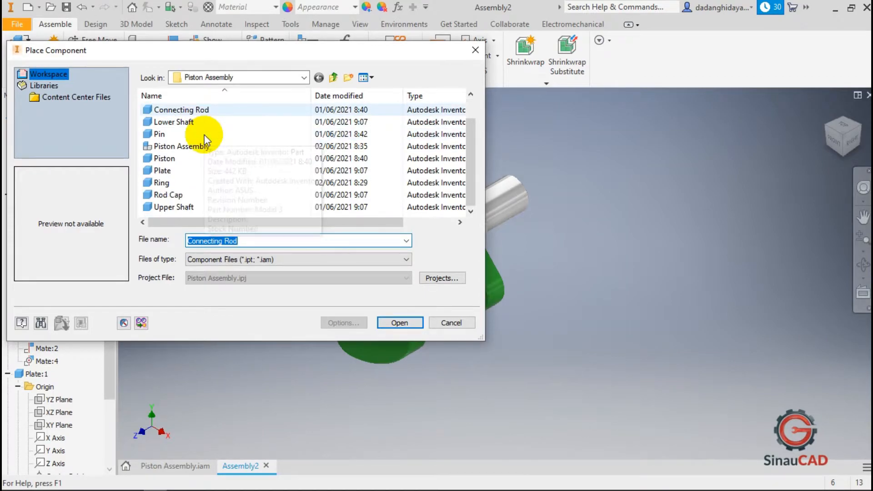
click(172, 198)
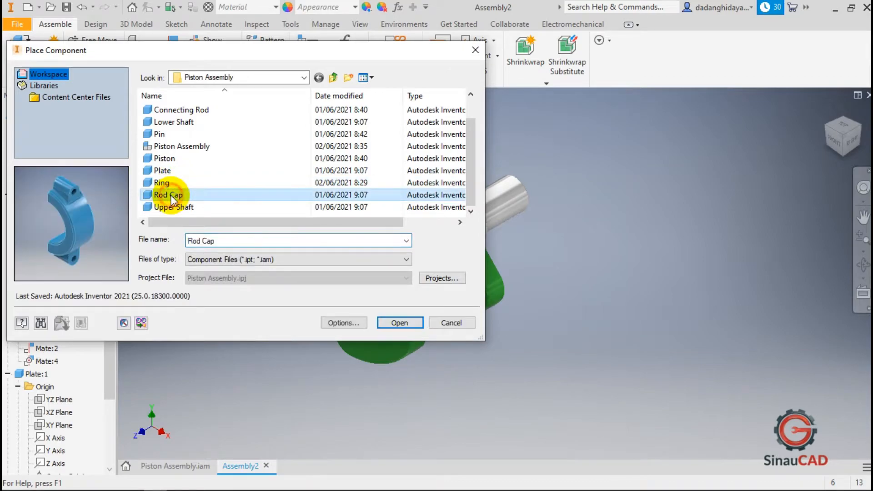
click(402, 323)
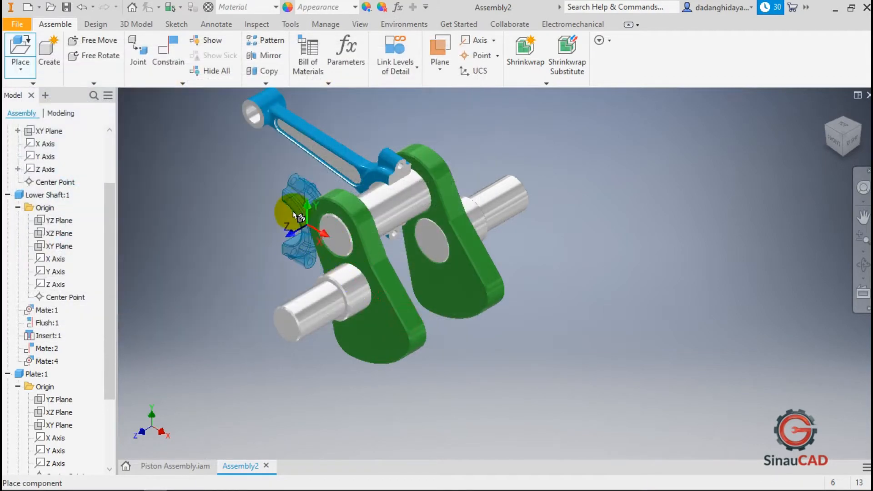
click(273, 233)
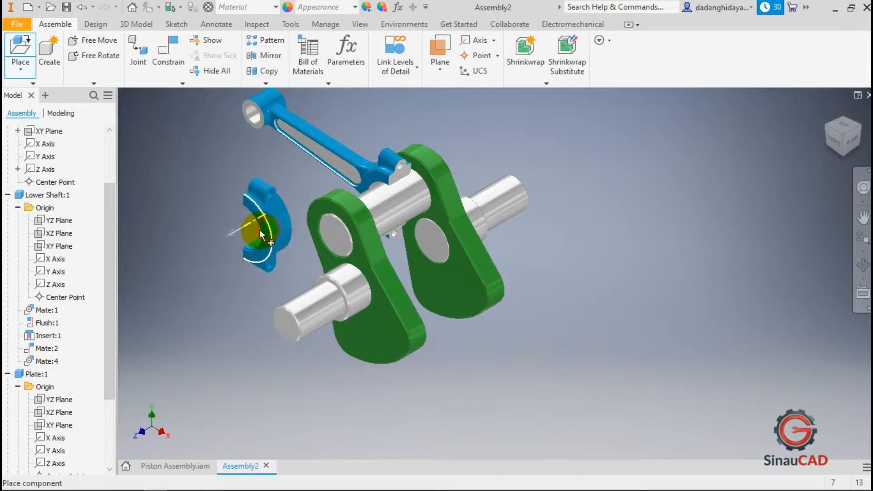
right_click(219, 236)
click(215, 223)
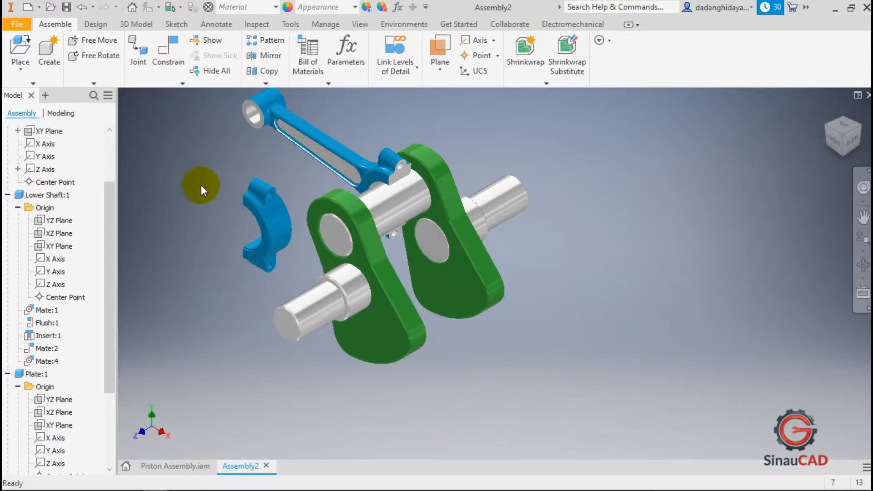
Insert the rod cap's bolt hole edge onto the connecting rod's matching hole edge, using the Opposed solution and 0 mm offset
click(166, 64)
click(130, 70)
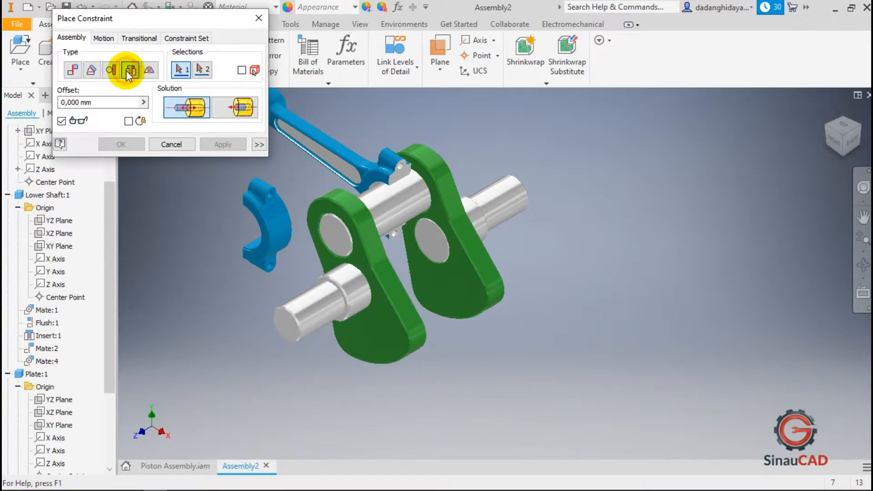
scroll(373, 143, up, 5)
click(484, 218)
scroll(496, 226, down, 5)
mouse_move(495, 226)
shift+middle_down()
mouse_move(496, 202)
mouse_move(493, 229)
shift+middle_up()
scroll(496, 227, up, 5)
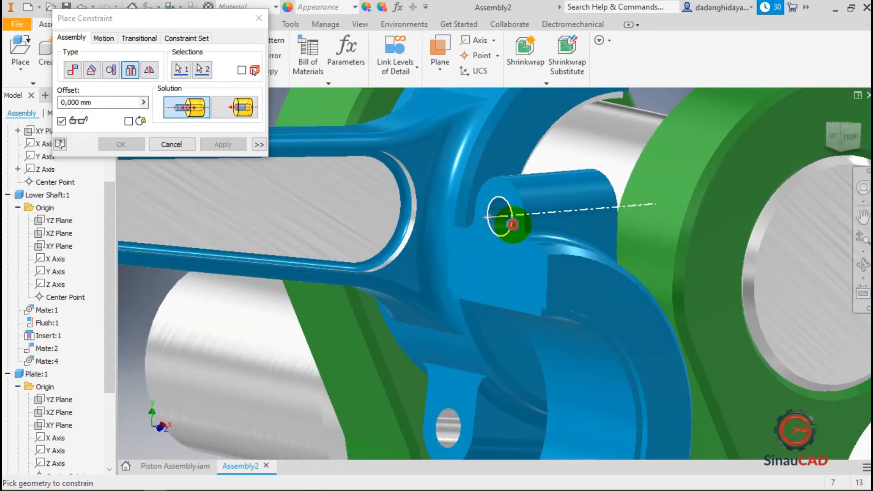
click(513, 224)
scroll(484, 241, down, 5)
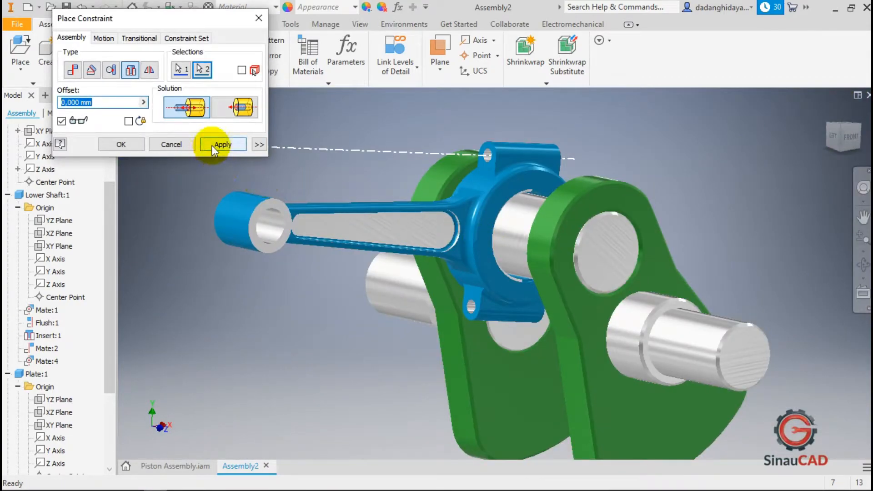
click(222, 144)
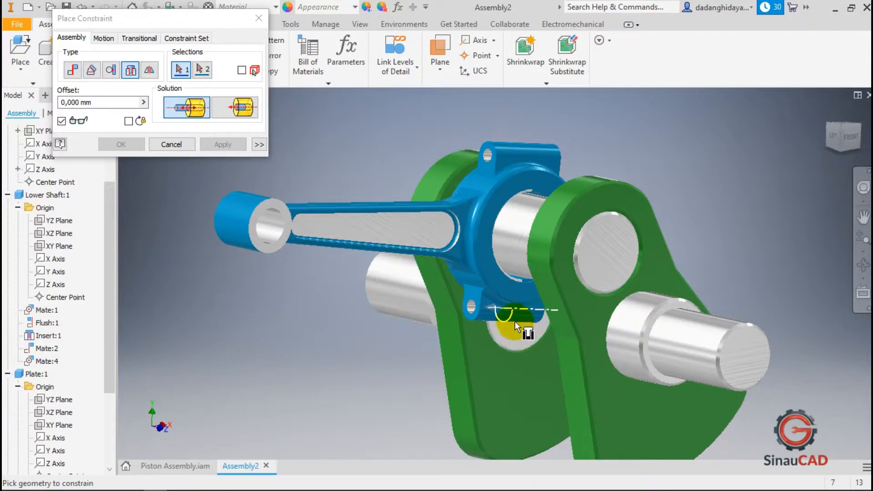
key(Escape)
Swing the rod cap away from the connecting rod and mate the axes of their other pair of bolt holes at 0 mm offset
drag(528, 304, 469, 104)
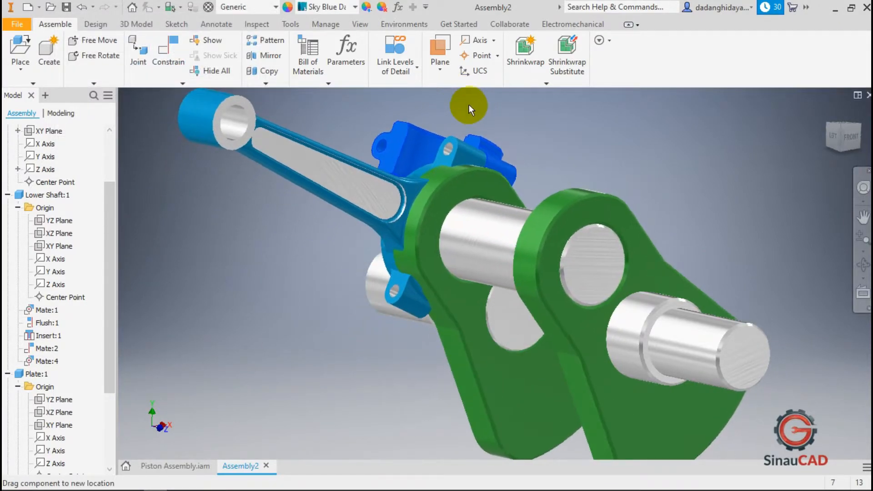
click(296, 222)
click(157, 59)
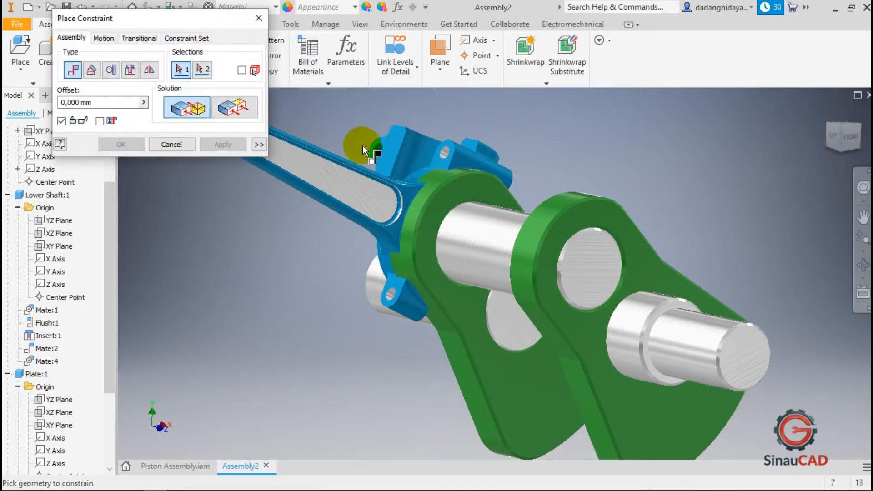
scroll(362, 145, down, 5)
click(472, 155)
scroll(458, 139, up, 4)
scroll(481, 255, up, 4)
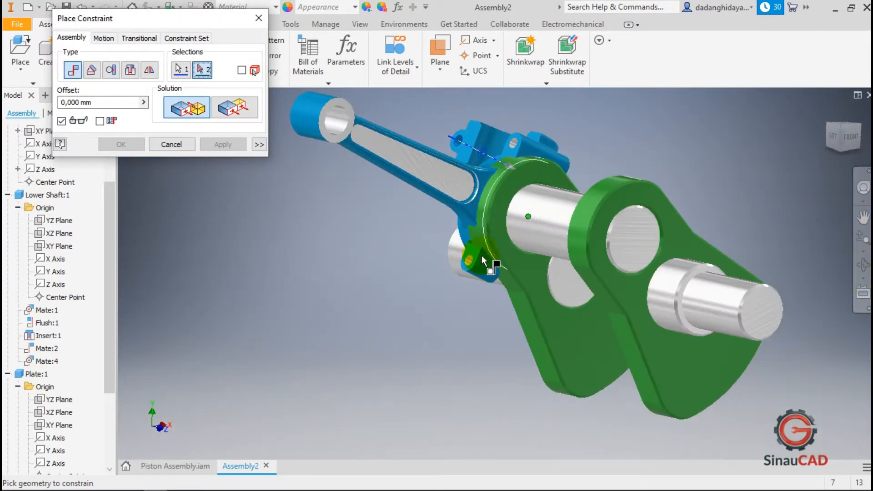
scroll(473, 267, down, 5)
click(444, 201)
scroll(444, 201, up, 5)
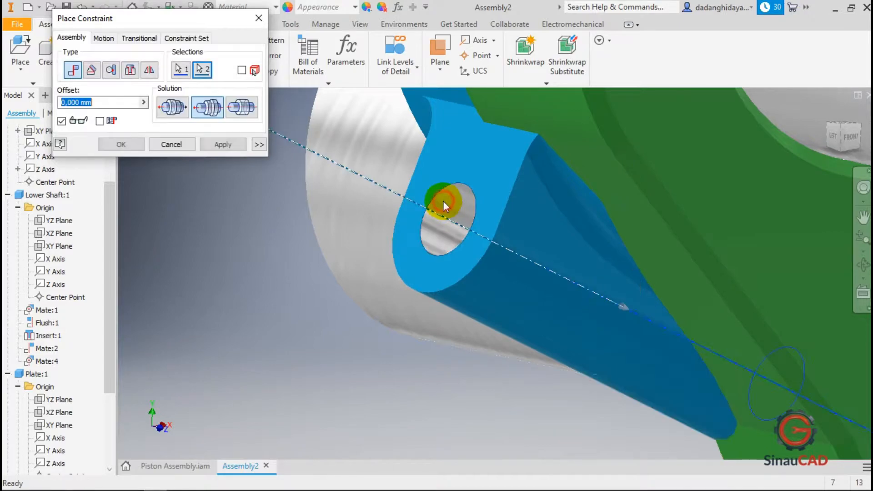
click(132, 144)
Slide the connecting rod and its cap along the upper shaft toward the middle between the two plates
drag(407, 133, 824, 114)
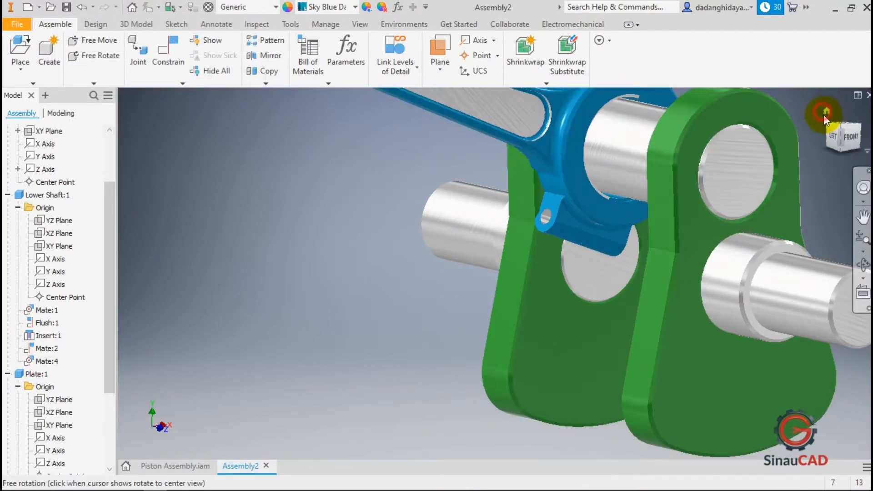
click(825, 110)
scroll(571, 290, up, 5)
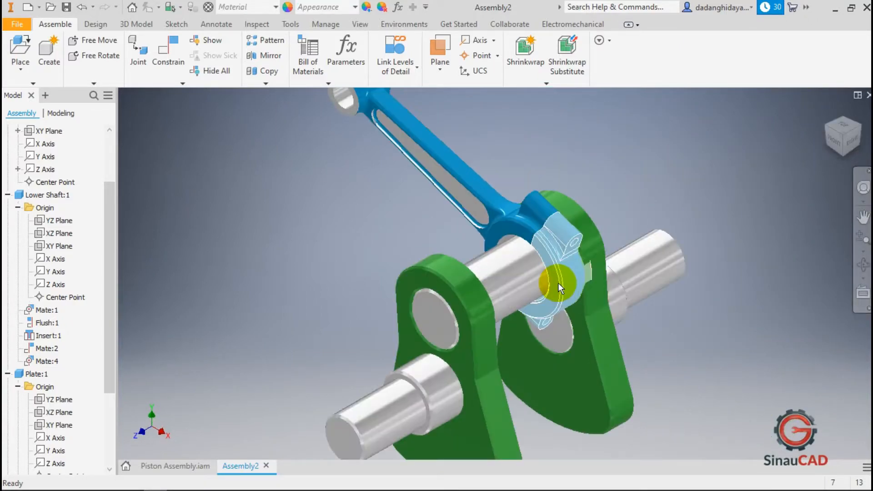
drag(564, 272, 504, 280)
click(240, 234)
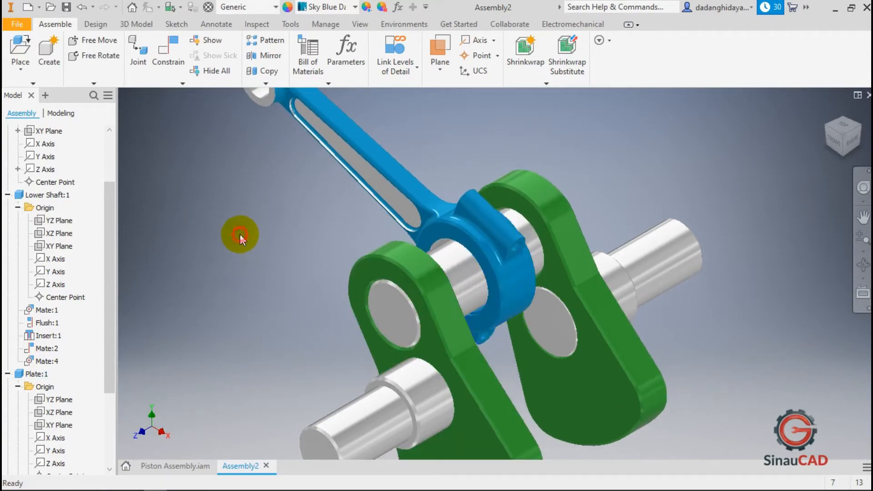
Constrain the connecting rod's XZ plane to the upper shaft's XY plane with the Flush solution and 0 mm offset
click(162, 53)
drag(163, 21, 184, 9)
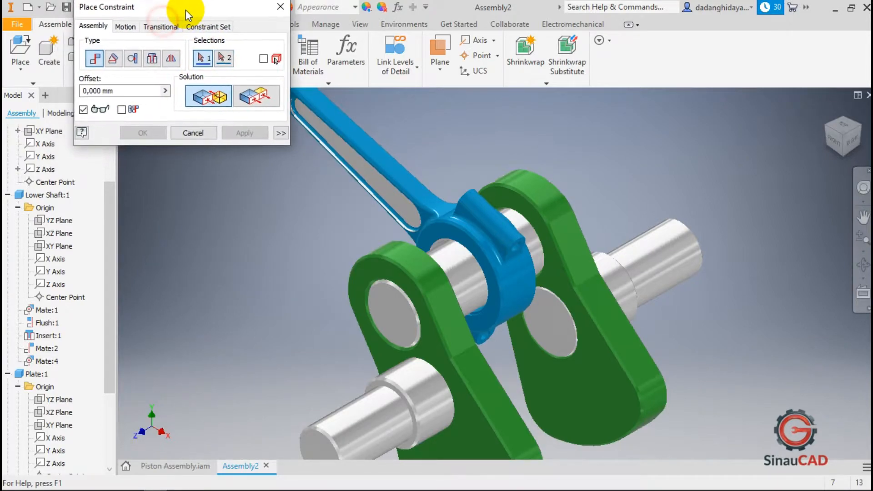
scroll(88, 235, down, 3)
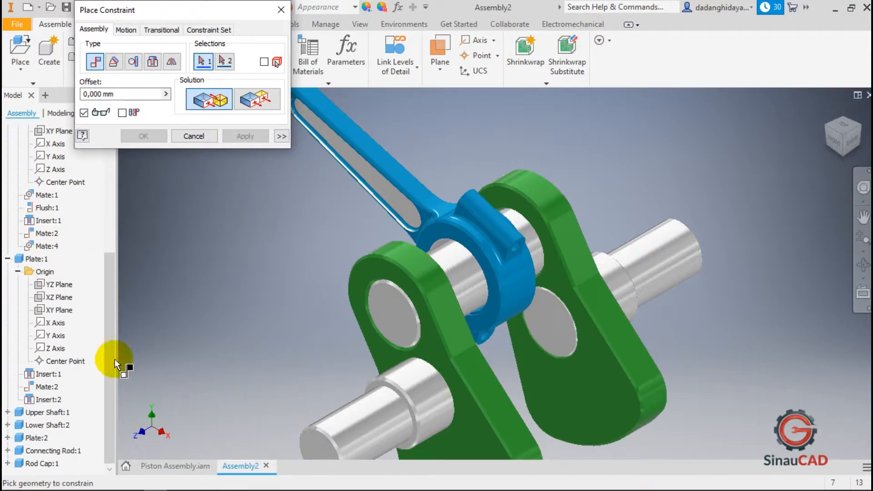
click(8, 451)
scroll(368, 277, up, 5)
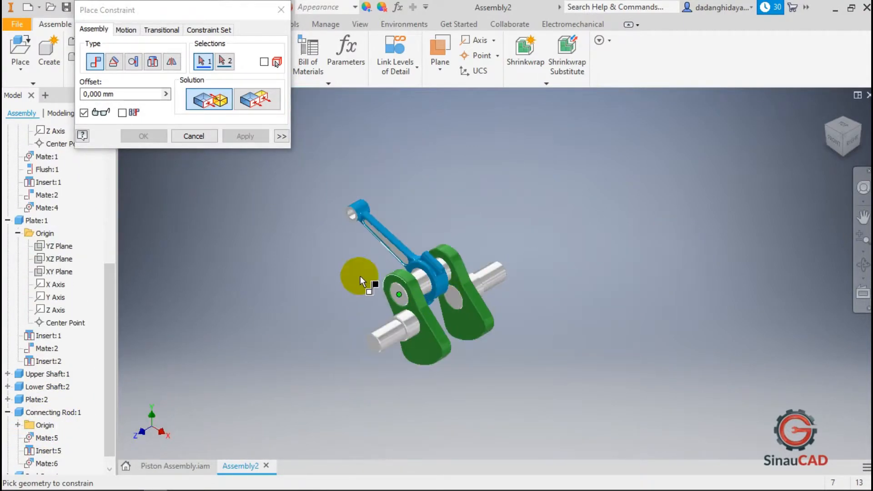
scroll(360, 276, down, 5)
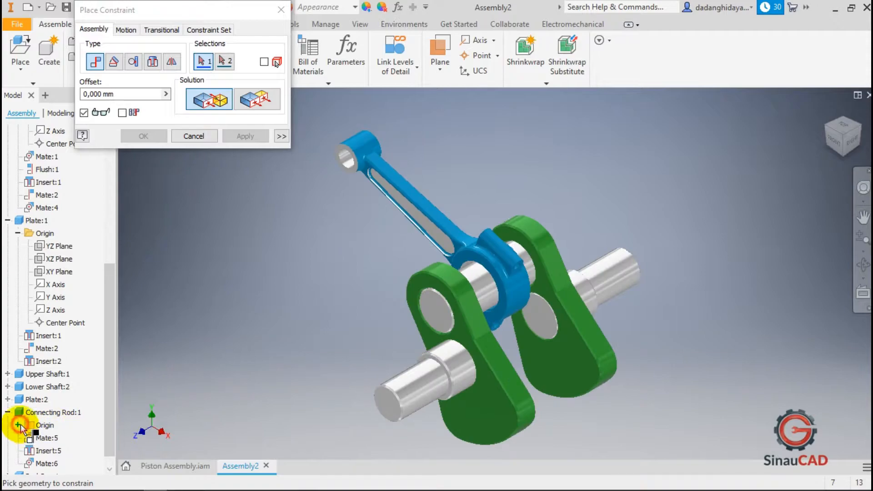
click(19, 426)
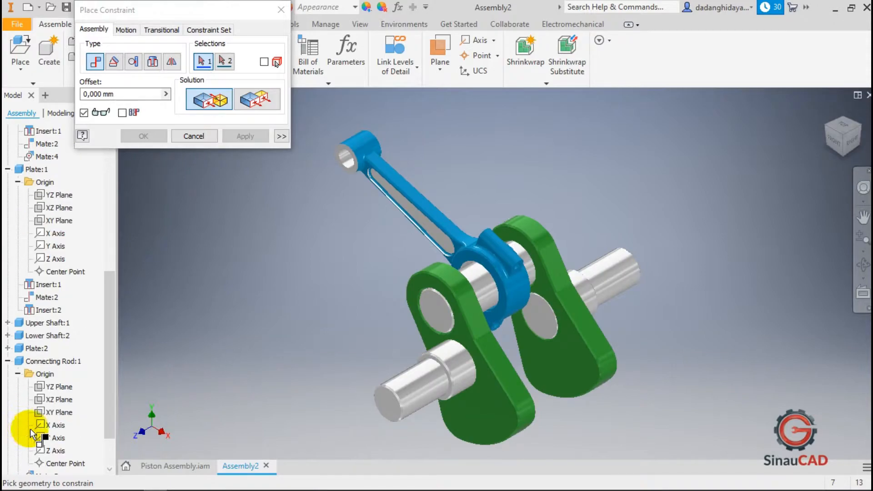
click(61, 402)
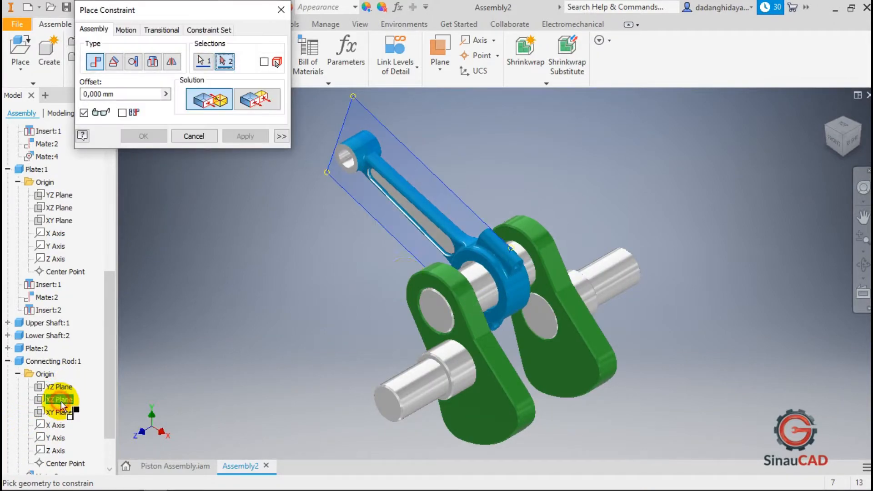
click(847, 131)
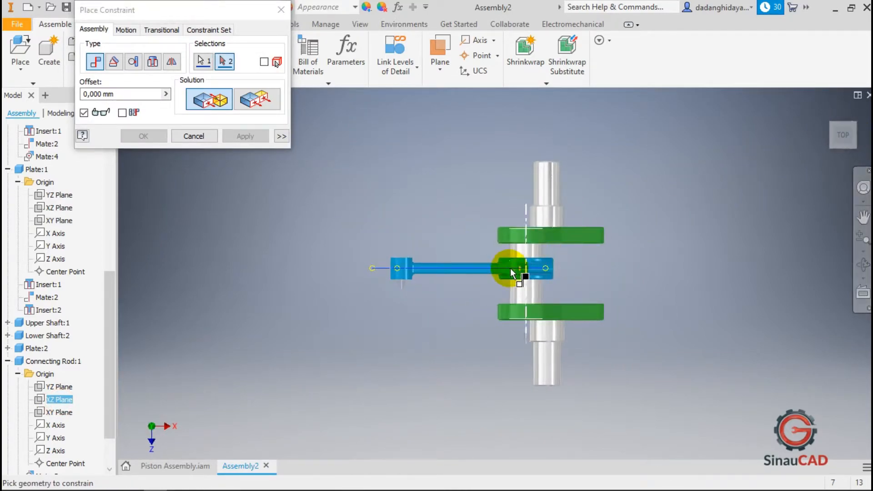
click(827, 110)
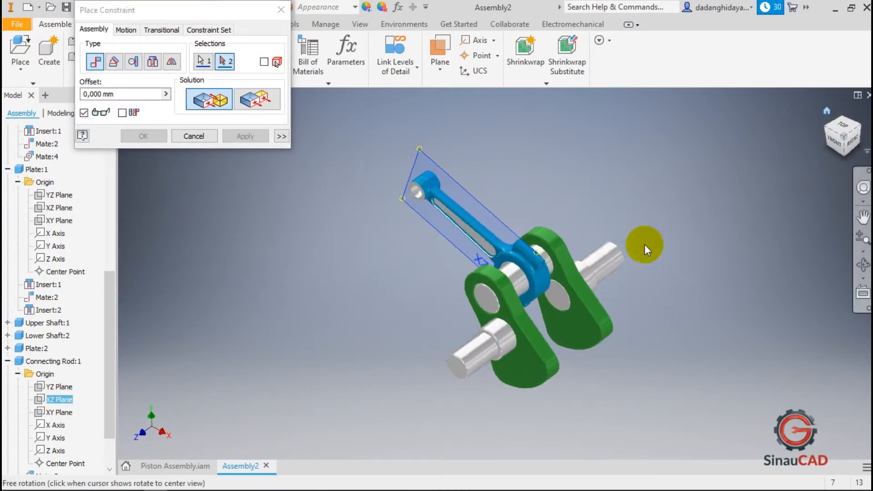
scroll(553, 241, up, 3)
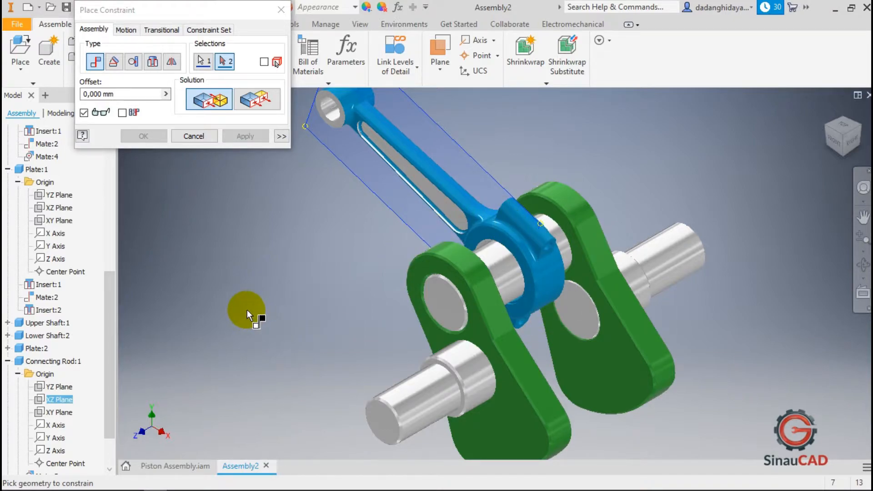
click(7, 323)
click(18, 336)
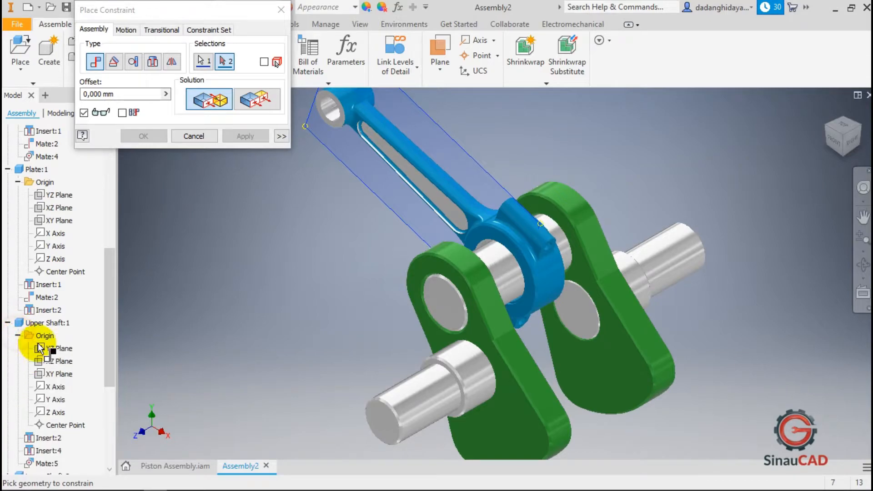
click(60, 373)
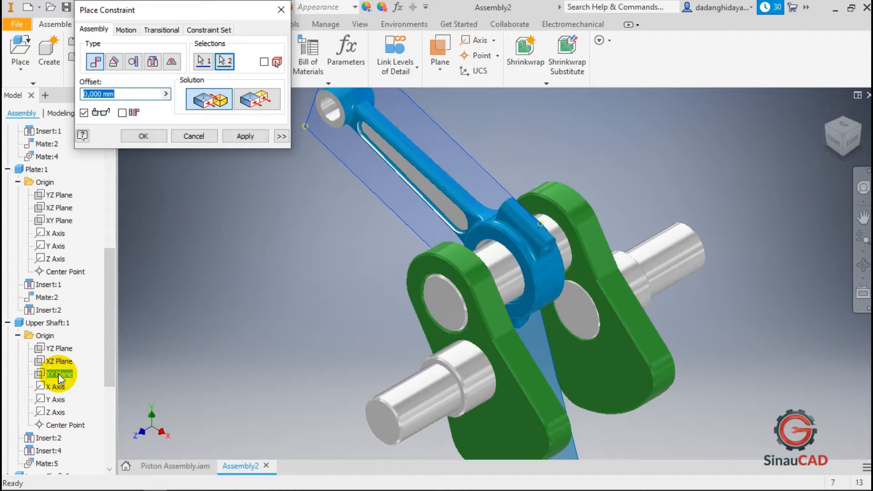
click(256, 103)
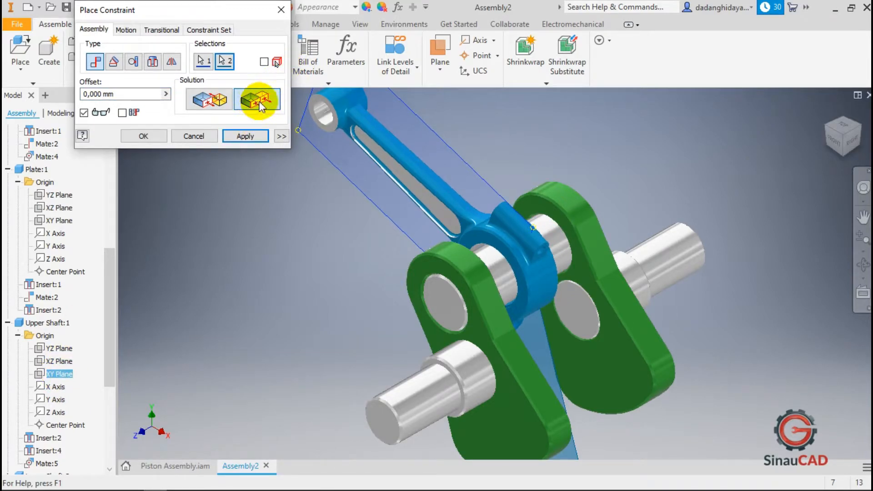
click(143, 136)
Swing the connecting rod around the upper shaft and turn the crankshaft to check how the mechanism moves
scroll(389, 187, down, 3)
drag(389, 187, 332, 93)
drag(402, 348, 405, 164)
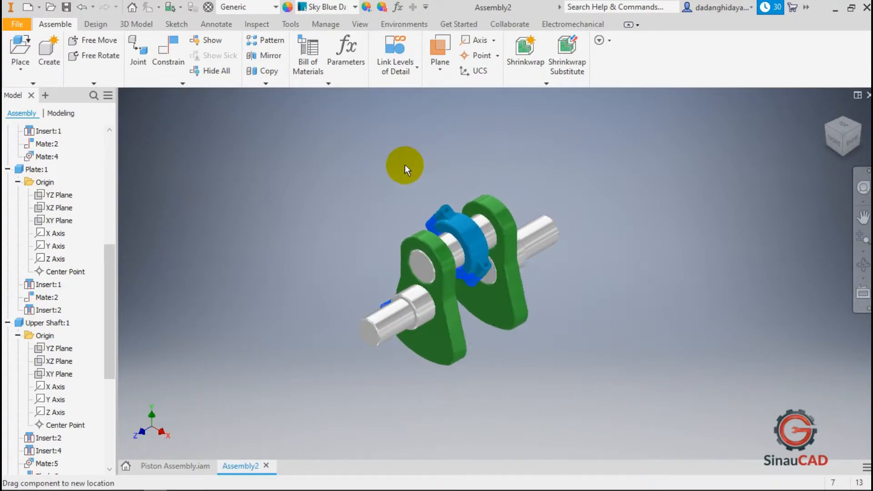
drag(421, 280, 377, 314)
drag(379, 346, 385, 352)
Ground the front crank plate and swing the connecting rod upright above the crankshaft
right_click(447, 325)
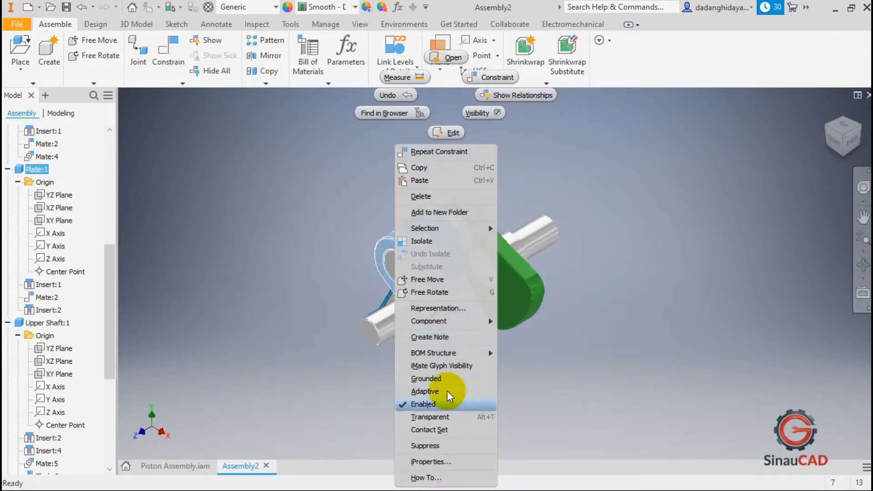
click(407, 378)
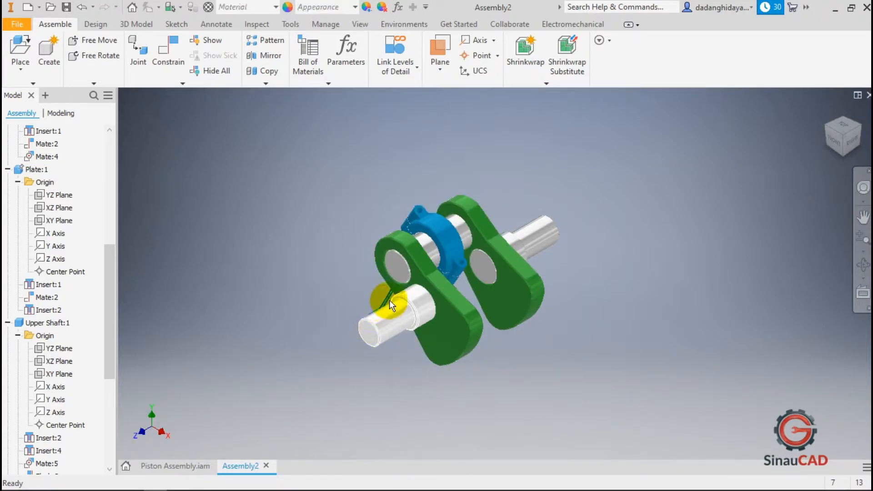
drag(389, 294, 430, 149)
click(508, 158)
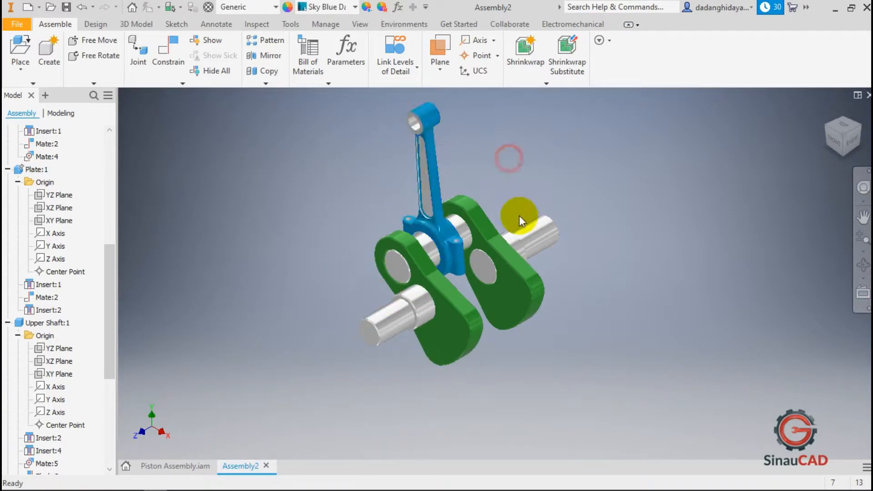
Place one instance of the Piston component above the connecting rod
scroll(508, 350, up, 3)
scroll(475, 342, down, 4)
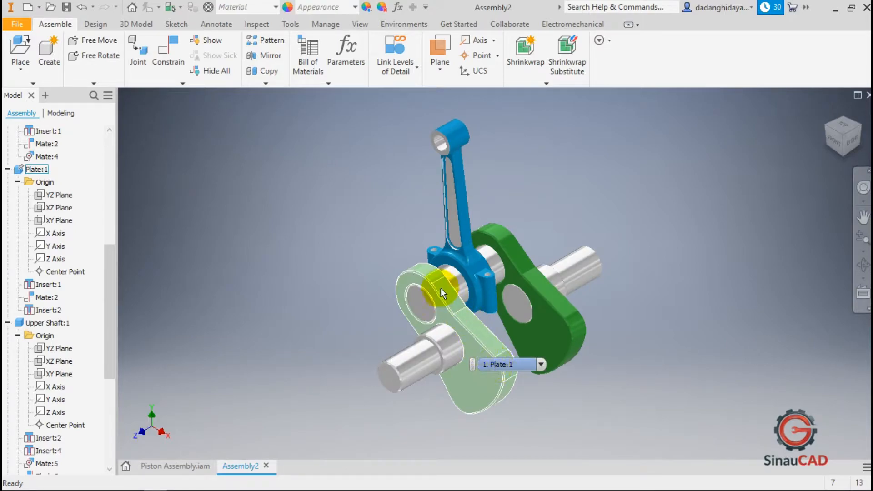
scroll(515, 359, up, 5)
scroll(494, 280, down, 4)
drag(495, 288, 504, 290)
click(404, 240)
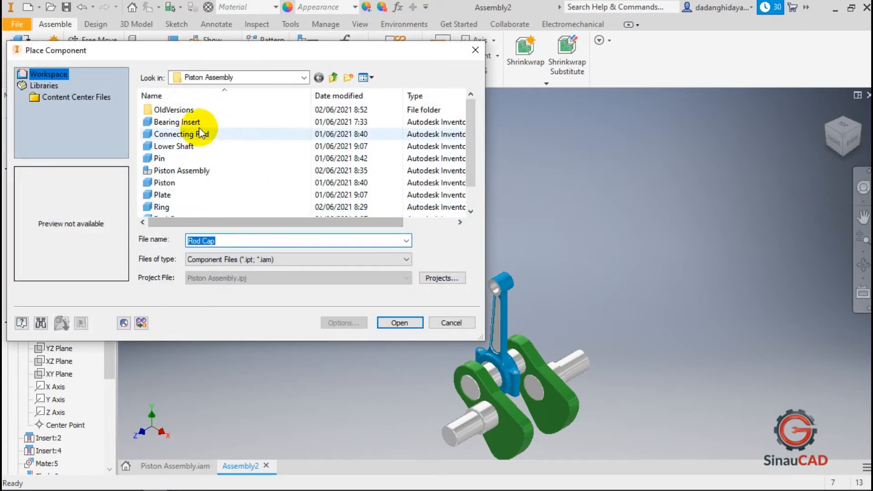
scroll(207, 137, down, 1)
click(212, 154)
click(401, 323)
click(441, 279)
right_click(313, 250)
click(356, 253)
Hide the piston's Work Plane1, Work Axis2 and Work Planes 3 to 6
scroll(428, 225, up, 5)
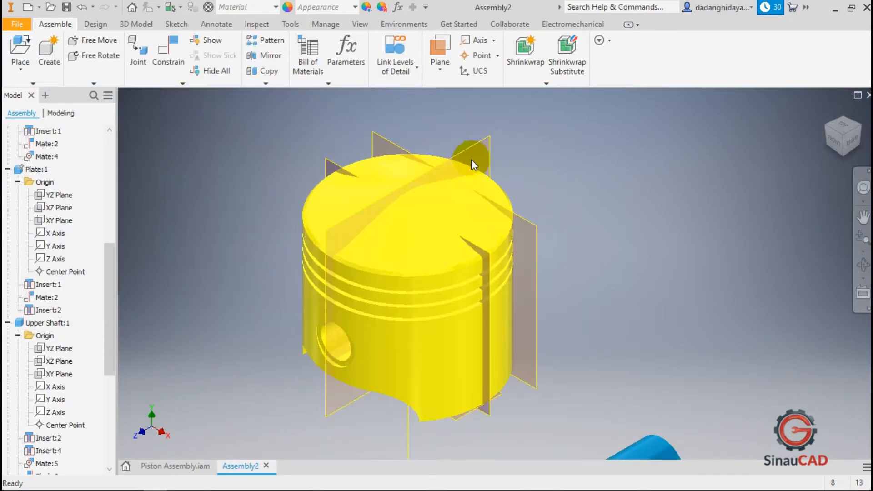
scroll(470, 158, down, 3)
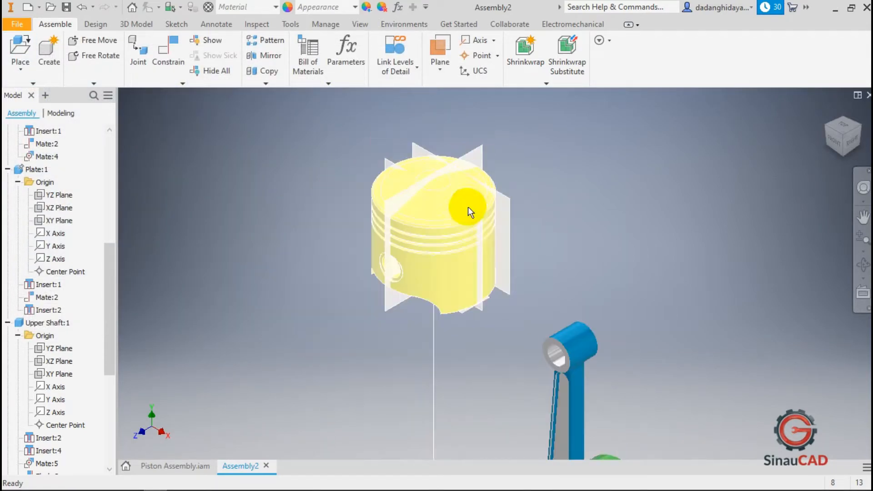
click(450, 234)
scroll(102, 273, down, 6)
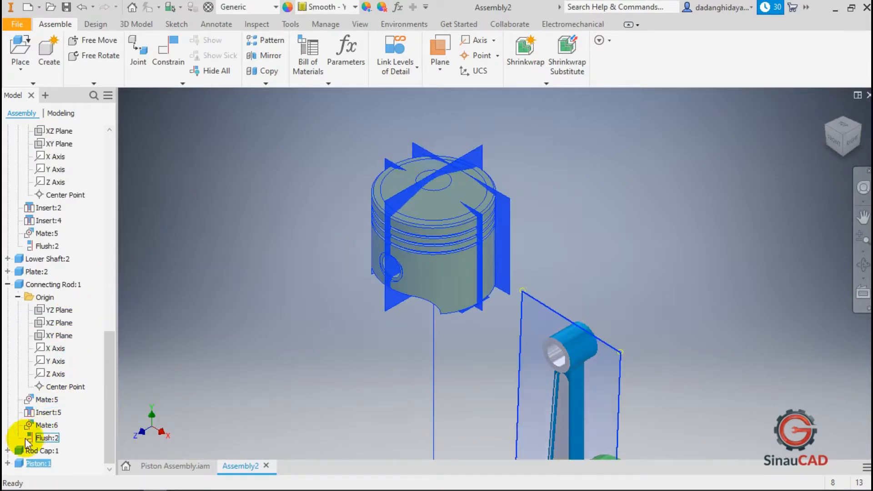
click(7, 463)
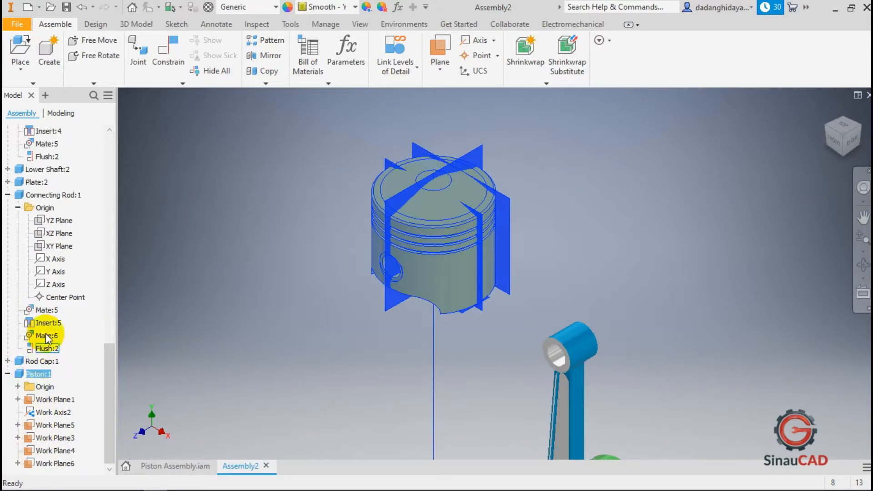
click(65, 402)
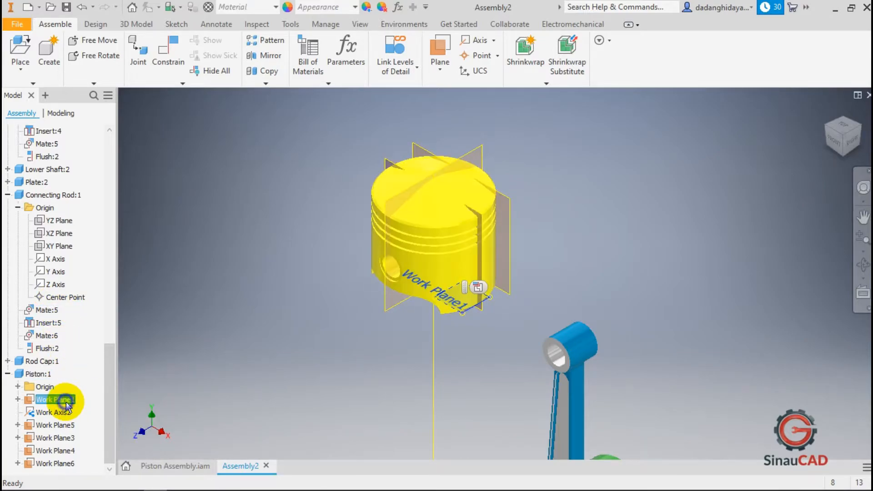
right_click(66, 402)
click(86, 409)
click(72, 411)
shift+click(58, 459)
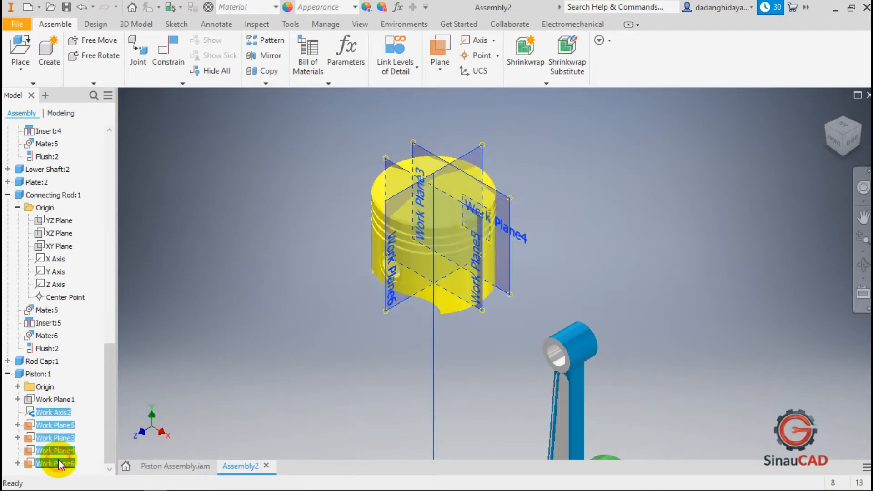
right_click(53, 441)
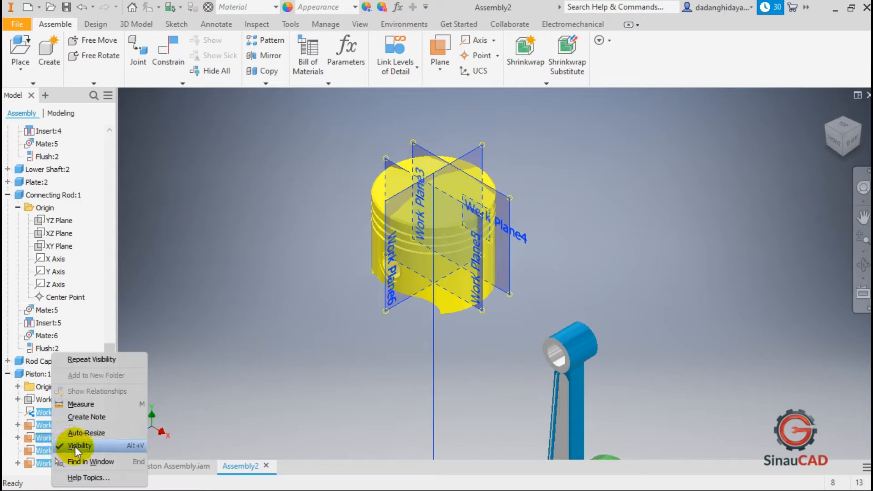
click(75, 447)
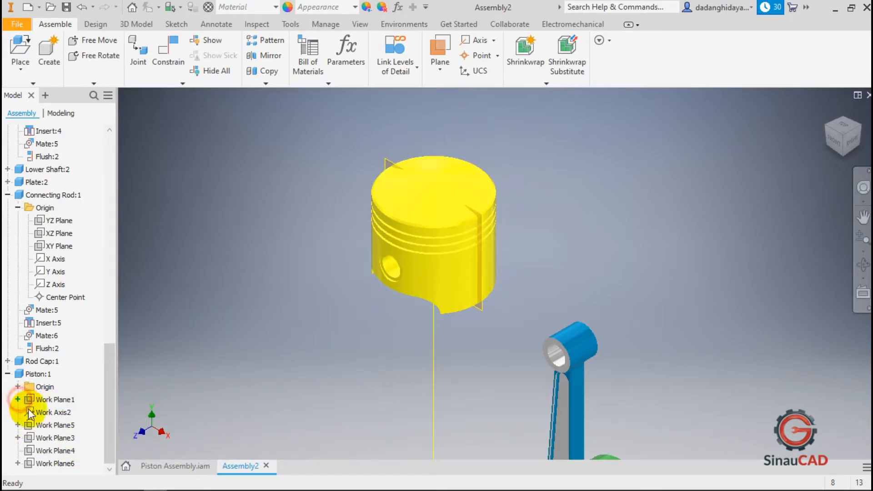
Hide the piston's remaining Work Plane2 and the work axis nested beneath it
click(17, 399)
click(18, 437)
scroll(17, 437, down, 1)
click(17, 438)
scroll(46, 414, down, 1)
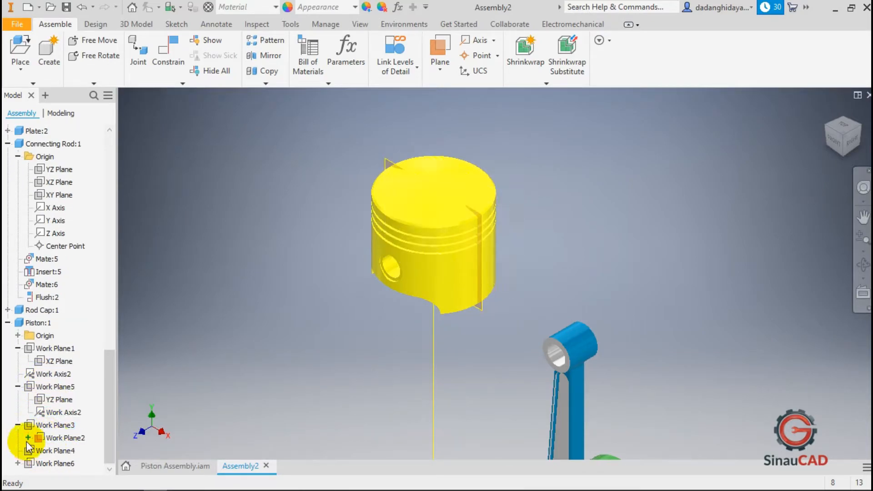
click(28, 438)
click(63, 438)
scroll(69, 434, down, 1)
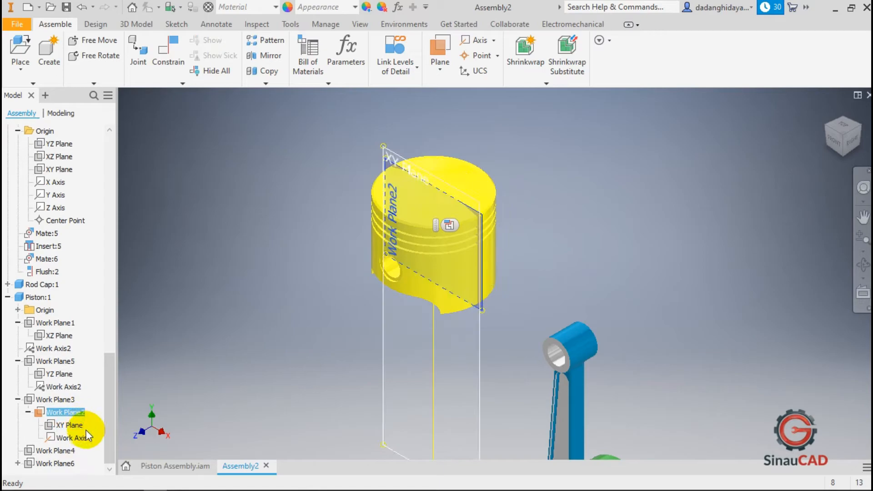
right_click(86, 439)
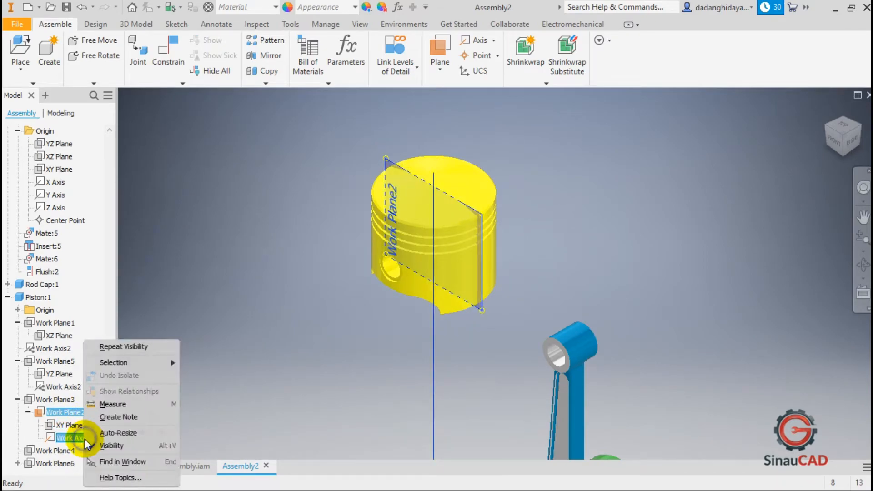
click(110, 447)
Mate the axis of the piston's pin hole to the connecting rod's small-end hole at 0 mm offset, and move the piston slightly
scroll(294, 275, up, 4)
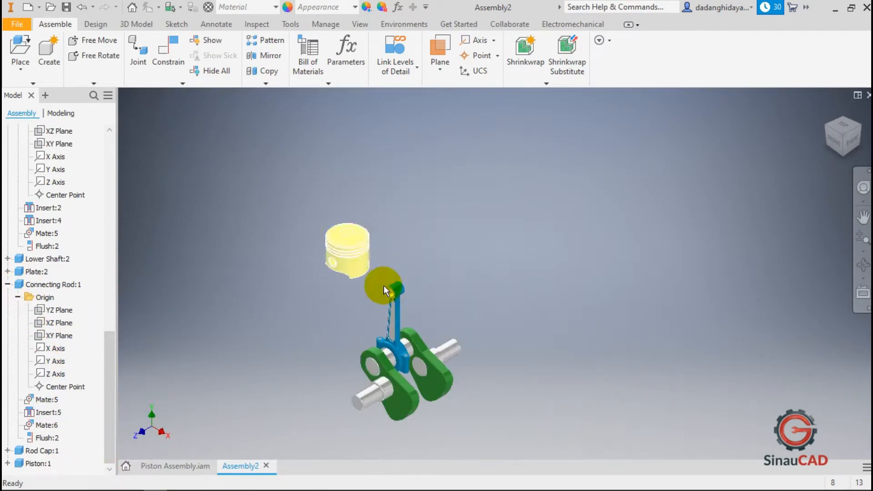
scroll(383, 286, down, 2)
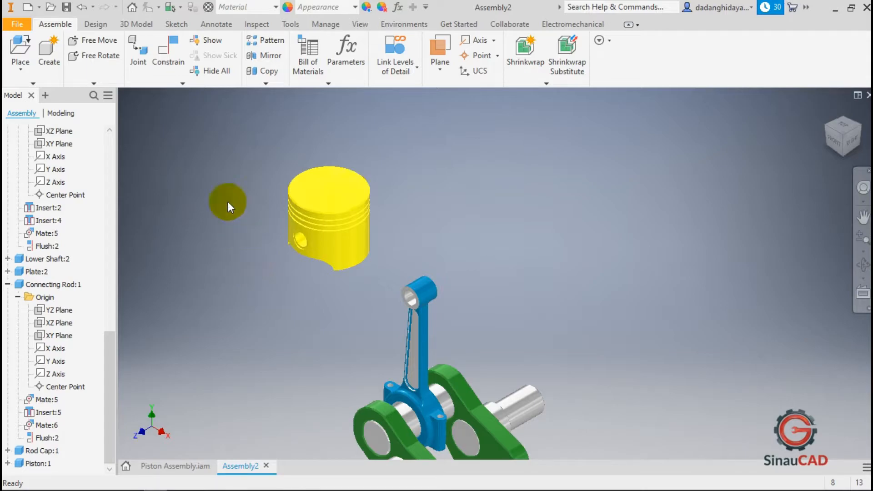
click(173, 66)
scroll(299, 250, up, 3)
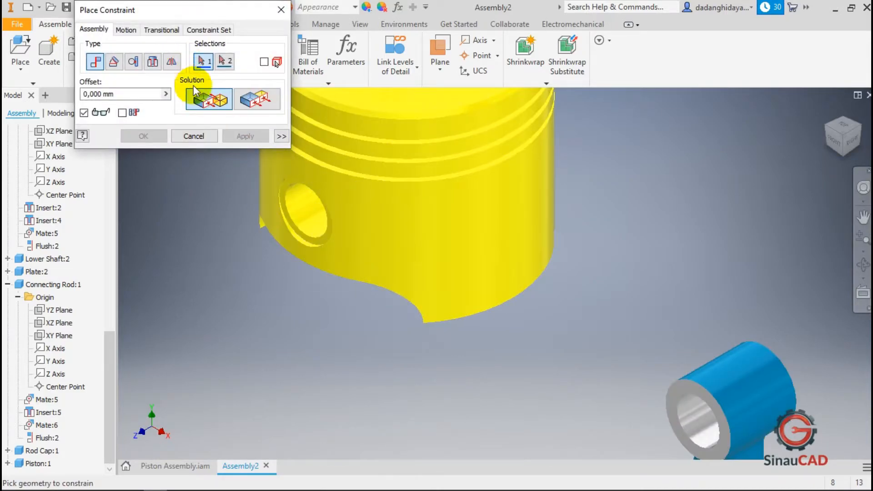
click(305, 220)
scroll(298, 223, down, 3)
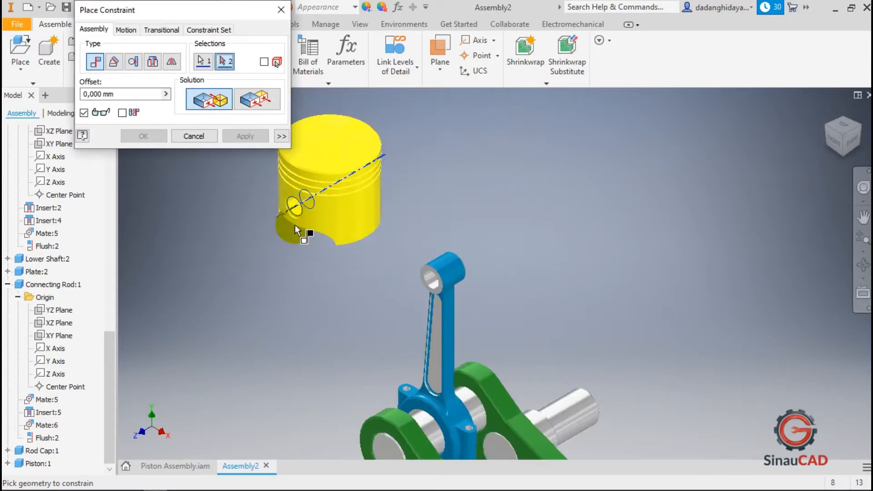
scroll(430, 288, up, 3)
click(441, 269)
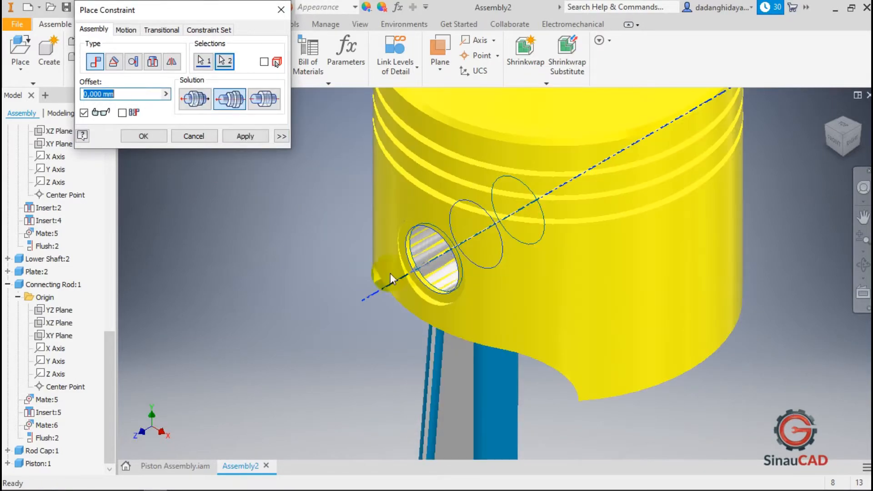
scroll(170, 257, down, 2)
click(143, 137)
drag(430, 212, 394, 235)
click(89, 187)
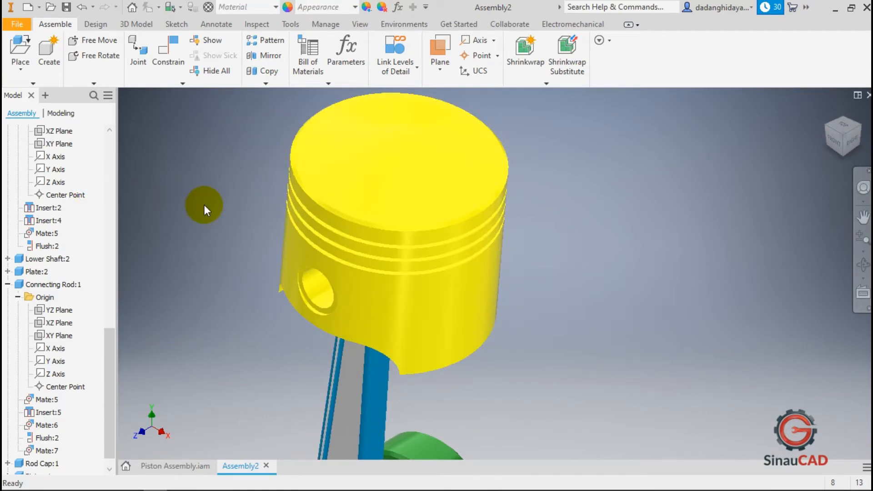
Mate the piston's central work plane to the connecting rod's XZ Plane at 0 mm offset to centre the piston
scroll(455, 248, up, 3)
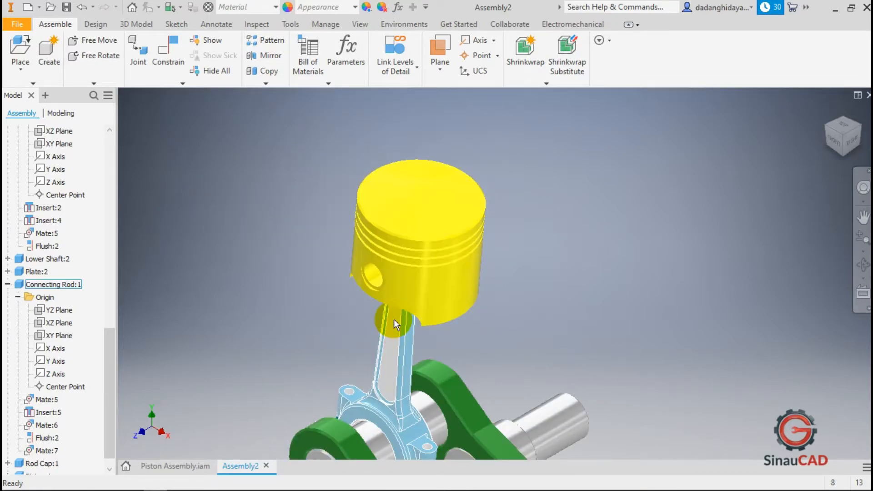
scroll(394, 319, down, 3)
click(164, 50)
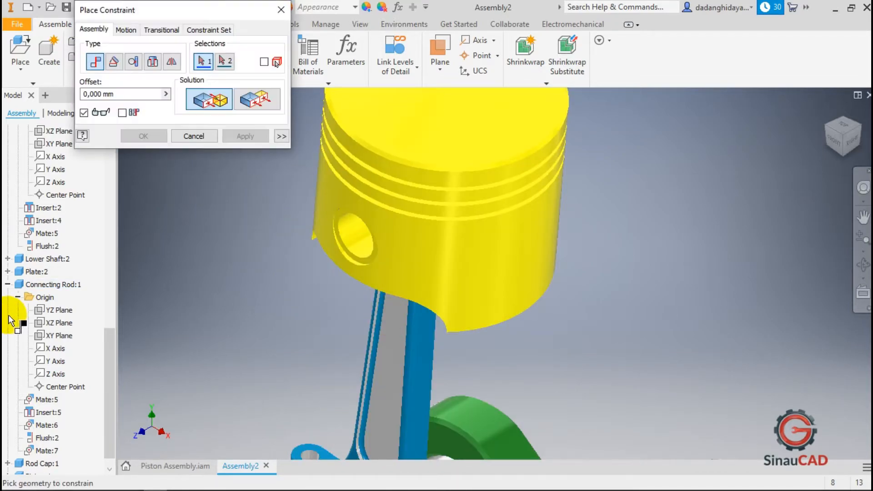
scroll(27, 320, down, 1)
click(8, 464)
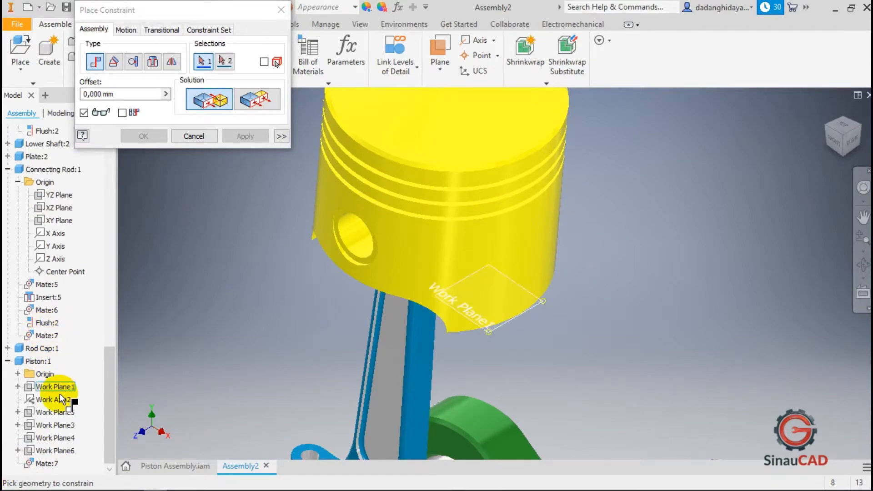
scroll(503, 369, up, 3)
click(852, 143)
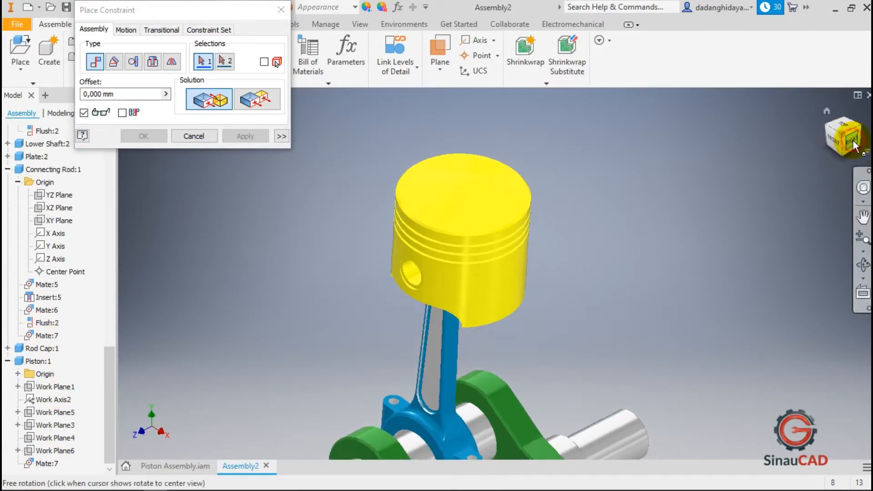
scroll(523, 164, down, 3)
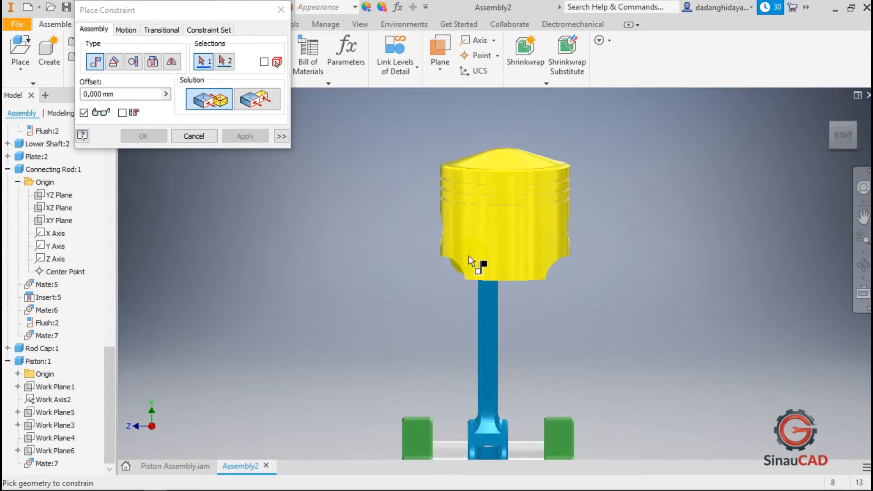
click(45, 413)
scroll(86, 292, up, 2)
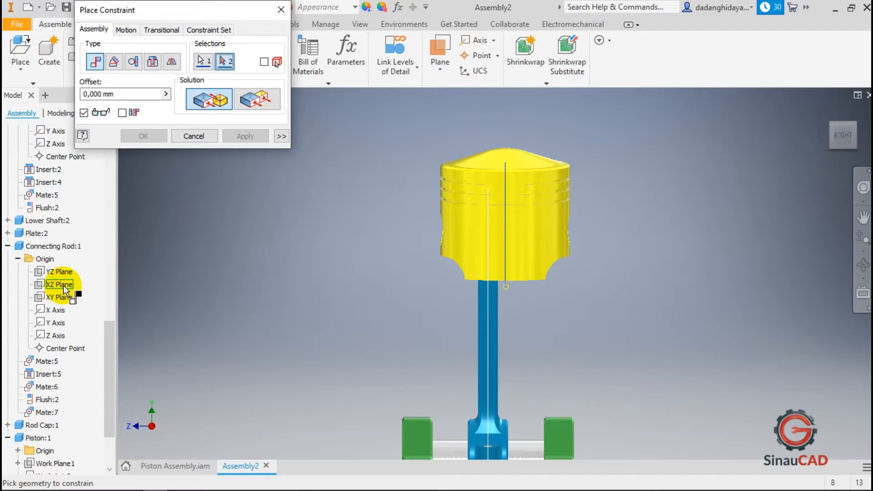
click(63, 285)
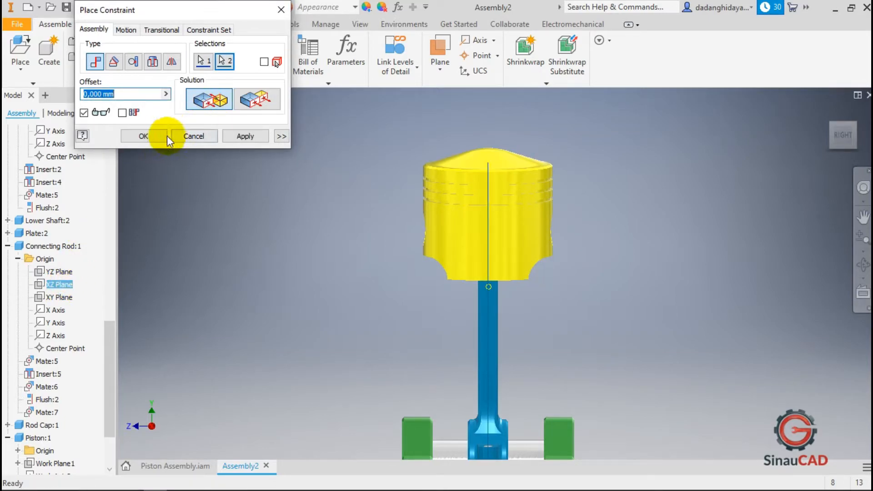
click(153, 137)
Return to the isometric home view and move the piston to test the linkage's motion
click(827, 110)
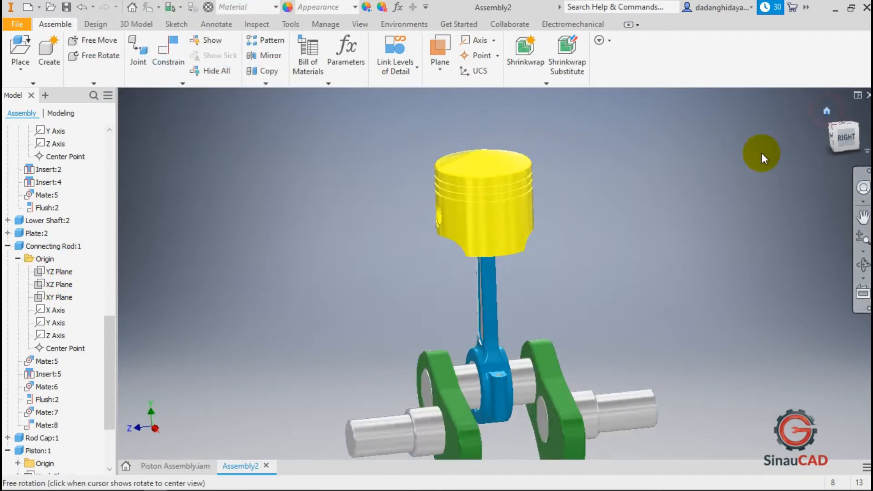
drag(507, 189, 543, 173)
click(305, 171)
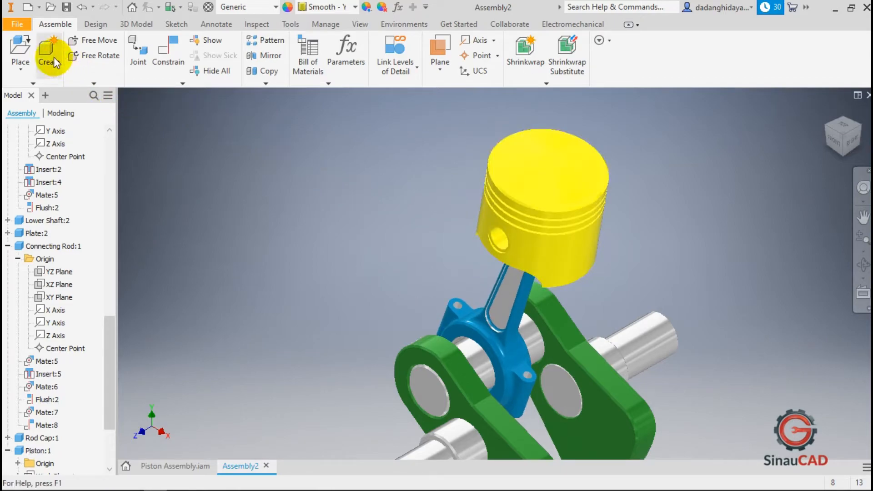
Place one instance of the Pin component beside the piston
click(15, 46)
click(220, 157)
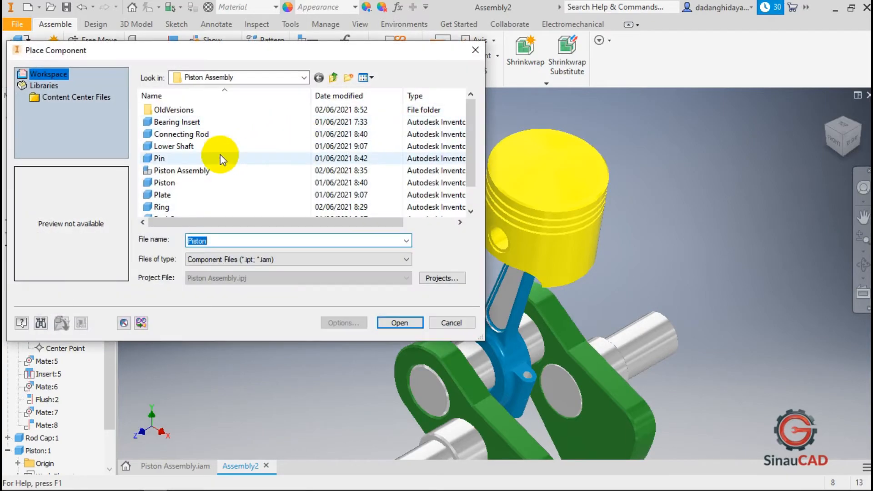
click(404, 327)
click(362, 216)
right_click(346, 305)
click(219, 222)
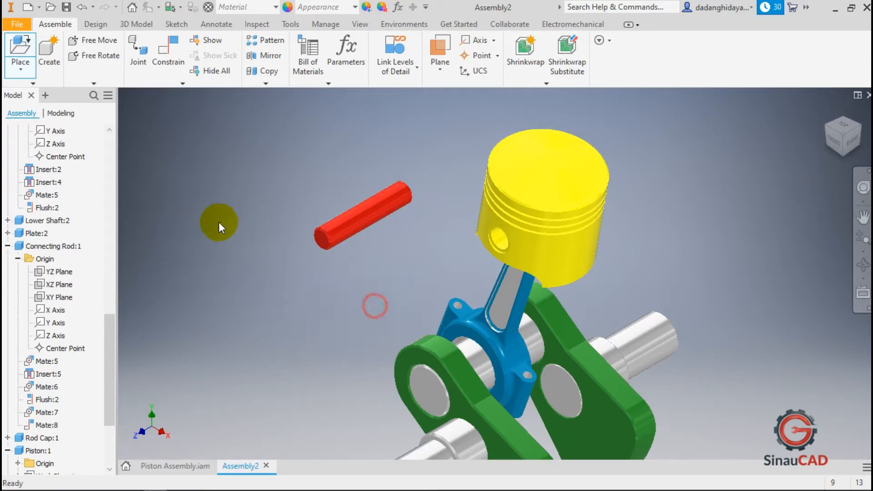
Insert the pin's end edge into the piston's pin hole at 0 mm offset, using the aligned solution
click(167, 60)
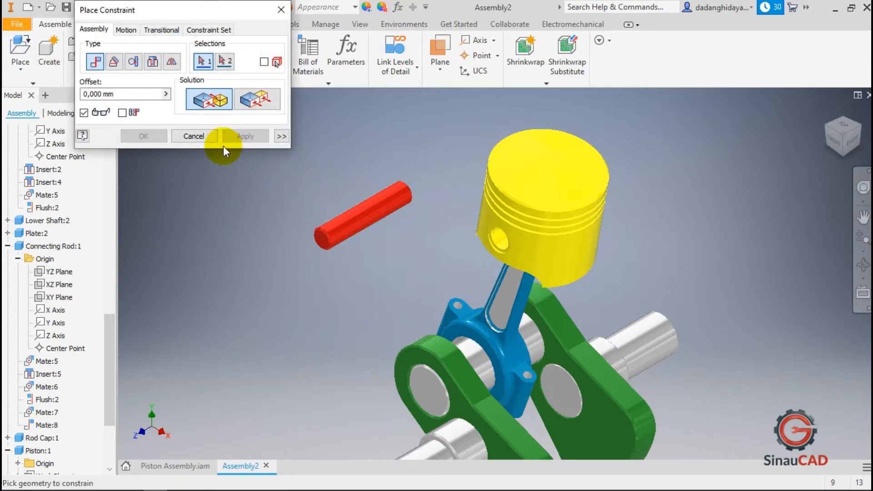
click(156, 69)
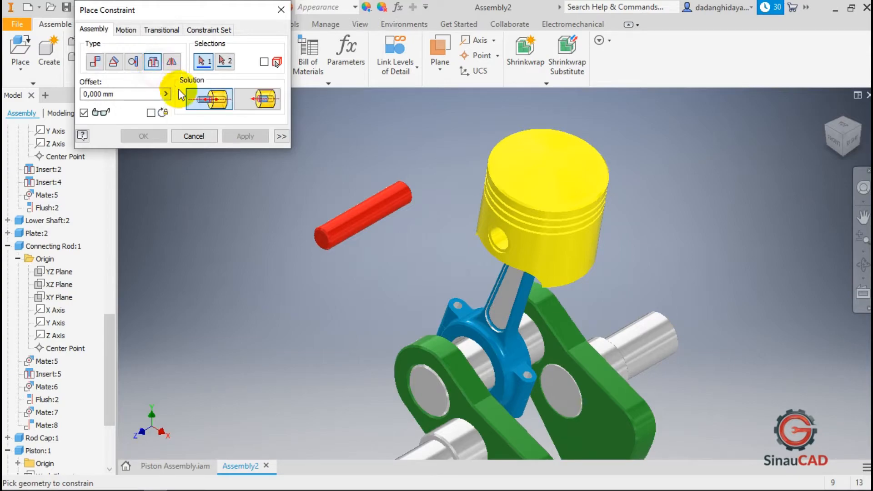
scroll(312, 227, up, 5)
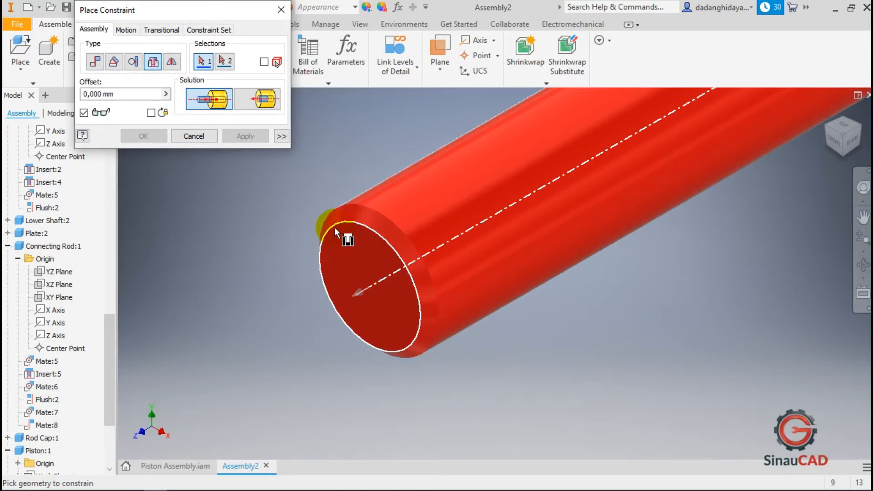
click(334, 227)
scroll(282, 254, down, 5)
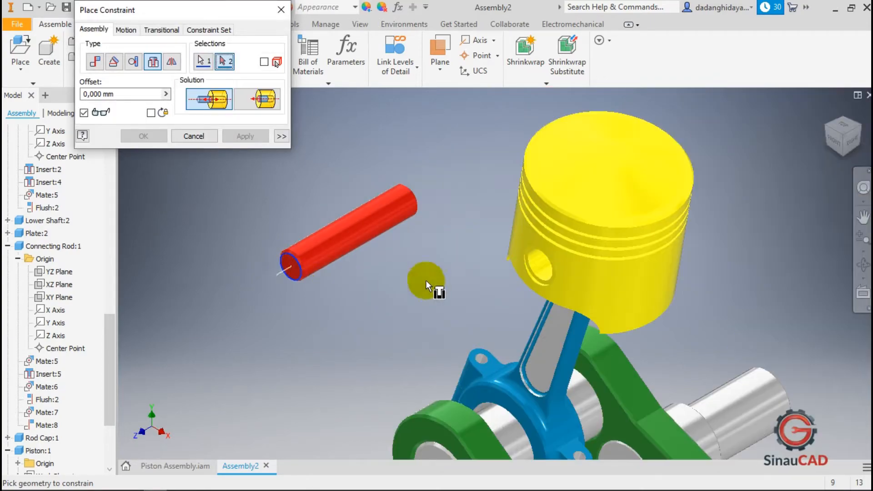
scroll(567, 270, up, 5)
scroll(567, 270, up, 3)
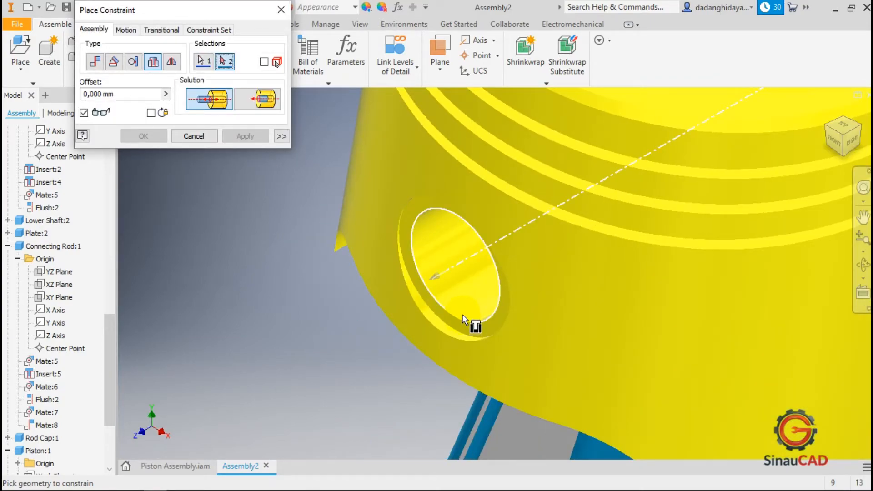
click(463, 312)
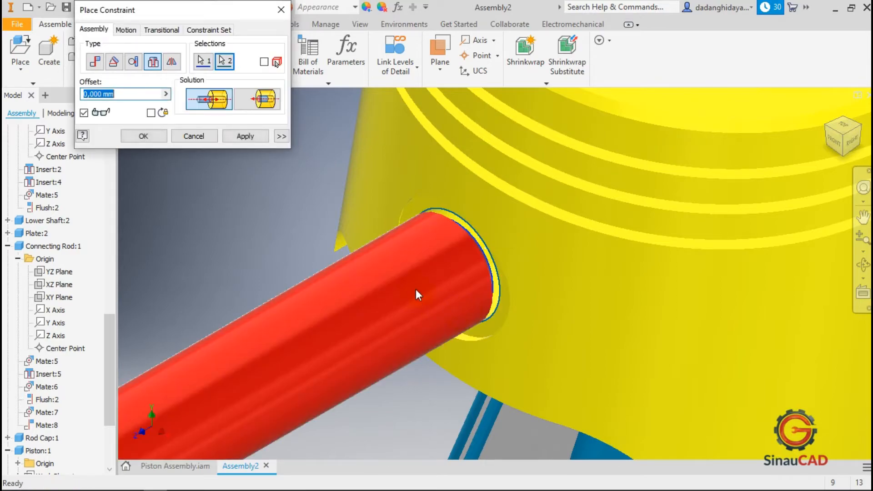
scroll(418, 280, down, 3)
click(258, 108)
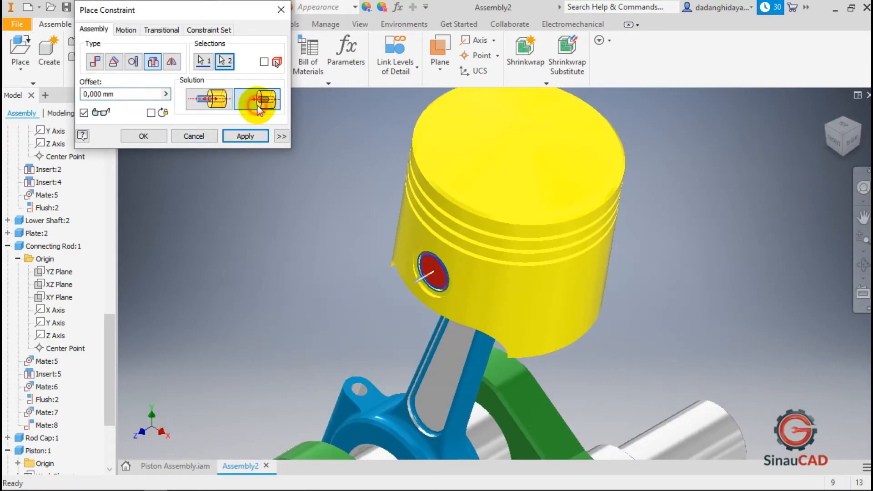
click(144, 136)
Move the piston with its pin fitted to check how the crankshaft mechanism follows
scroll(455, 255, down, 3)
drag(496, 264, 468, 192)
click(317, 255)
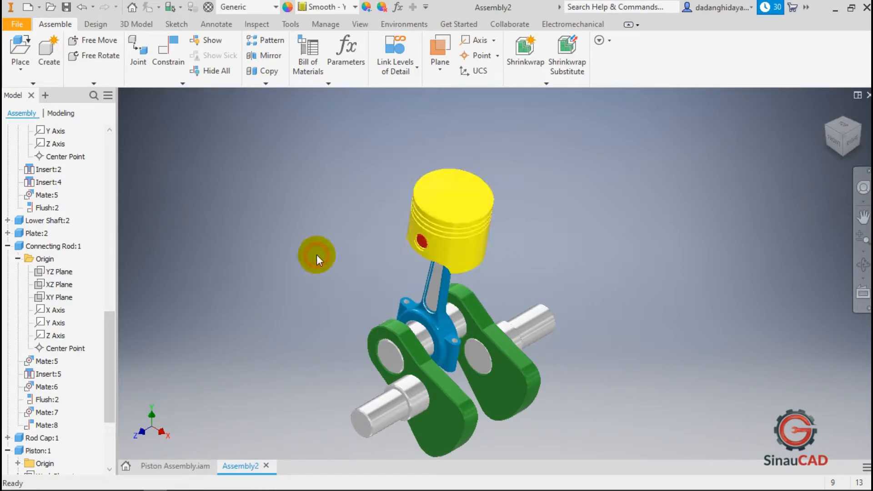
click(348, 260)
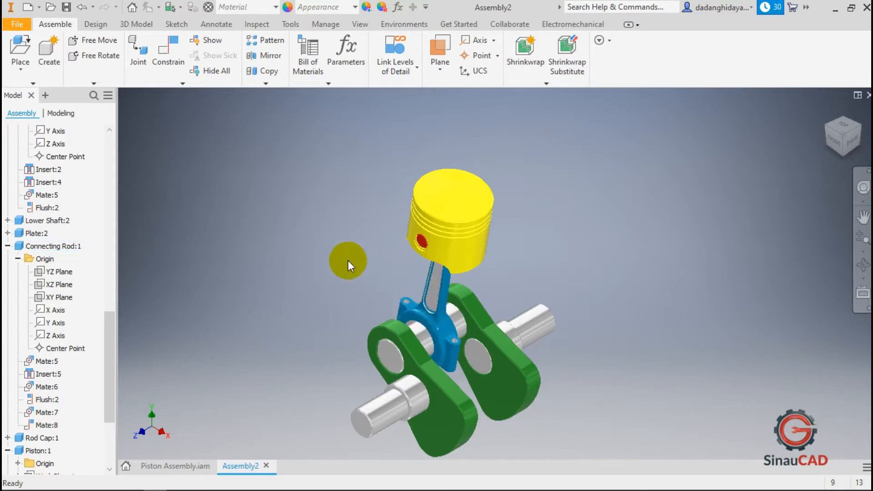
Switch to the piston drawing in Adobe Reader, check its parts list and isometric views, and return to the Inventor assembly
key(alt+Tab)
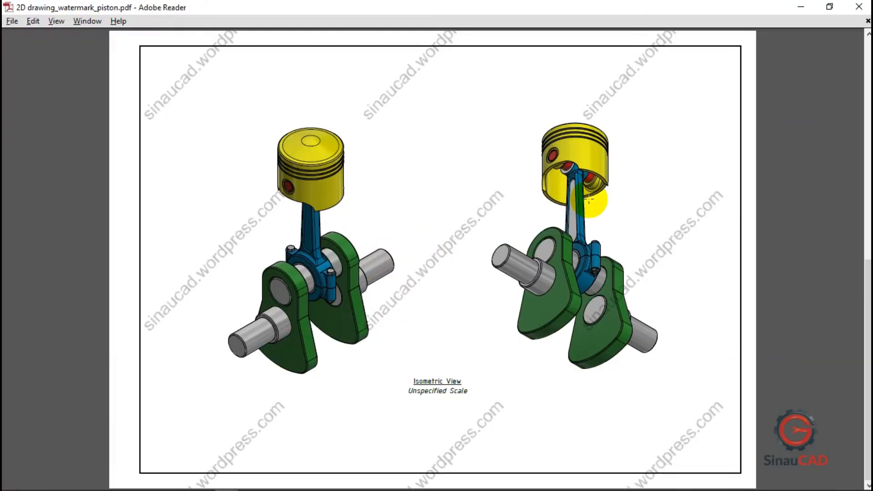
scroll(591, 200, up, 2)
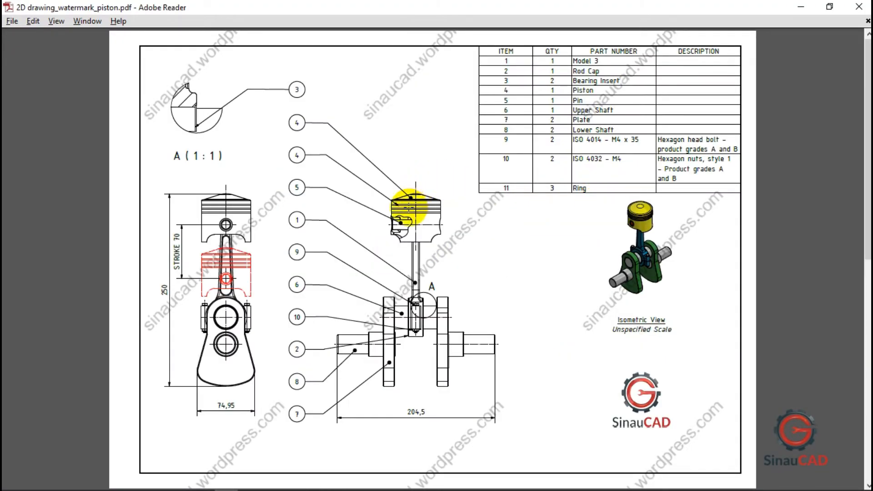
scroll(416, 306, down, 2)
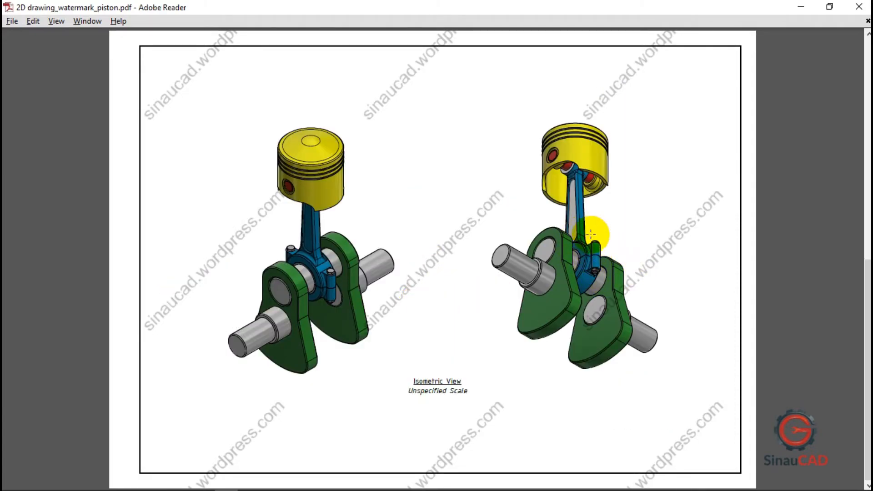
key(alt+Tab)
Place three instances of the Ring component beside the piston
click(20, 48)
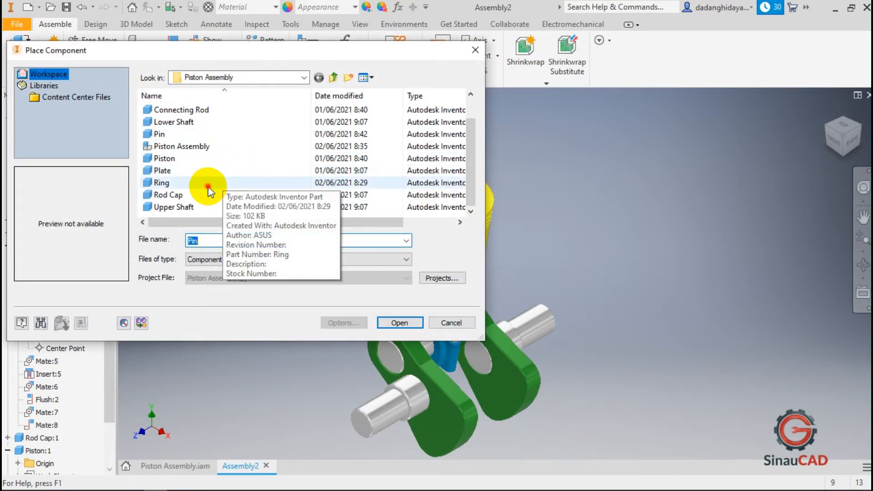
click(213, 183)
click(399, 322)
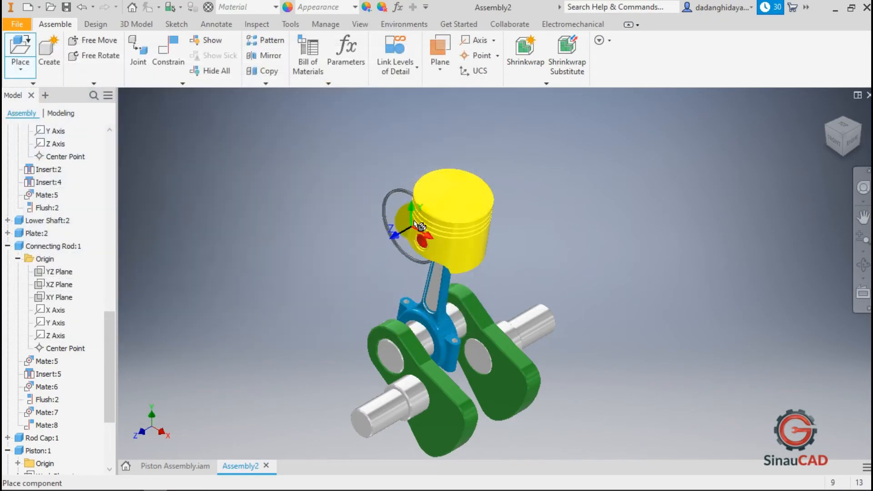
scroll(412, 228, down, 3)
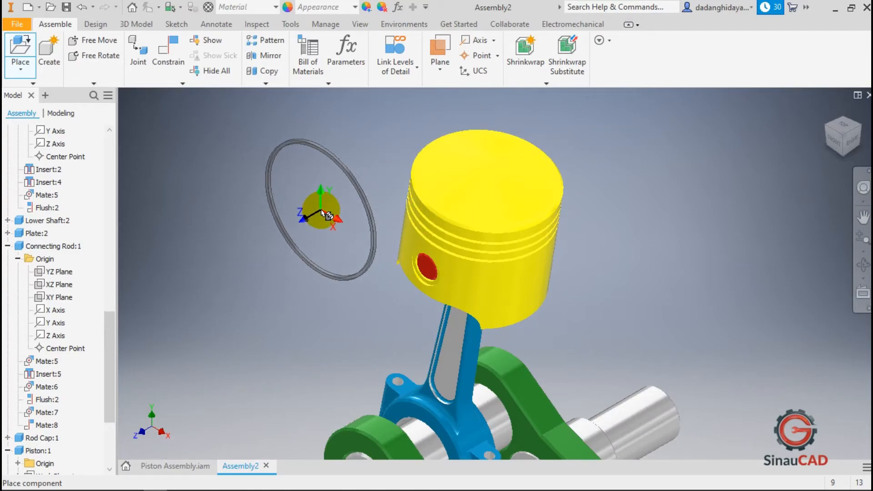
click(289, 218)
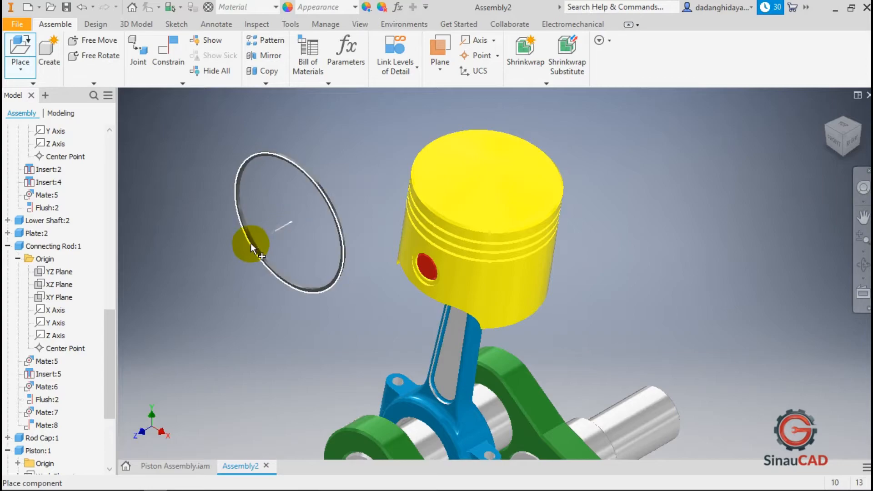
click(226, 270)
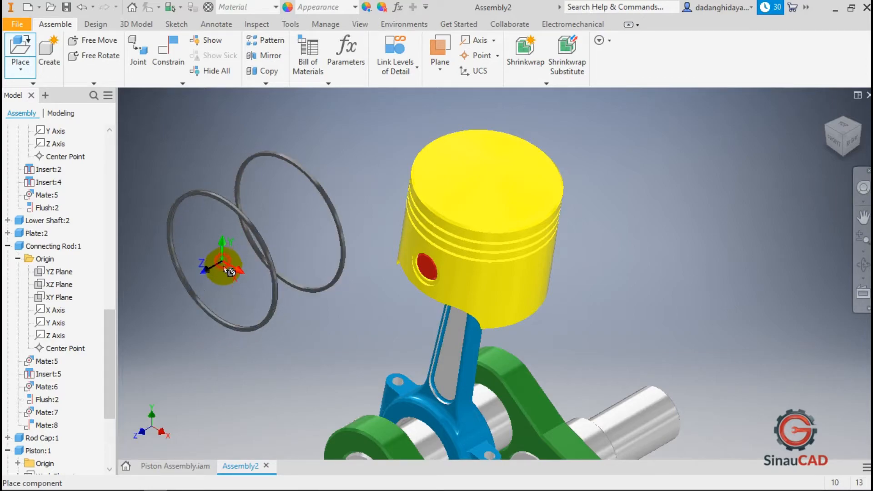
right_click(194, 183)
click(240, 139)
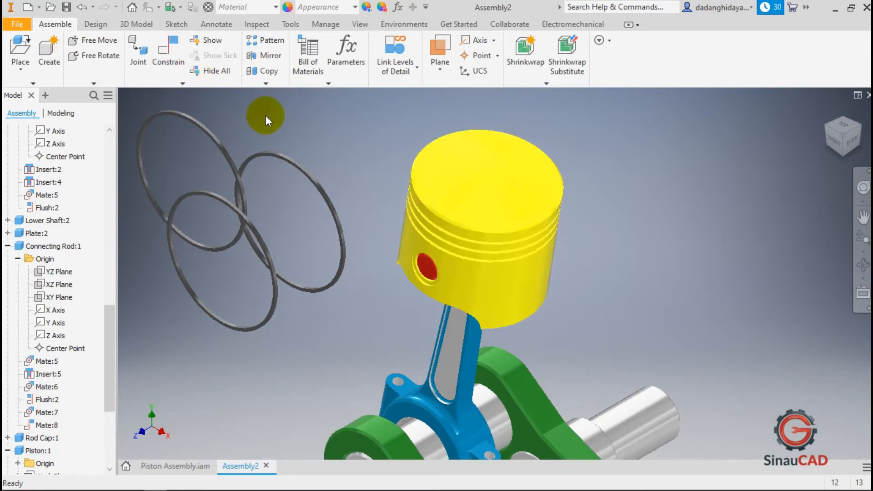
Insert the first ring into the piston's uppermost groove at 0 mm offset, using the opposed solution
click(167, 49)
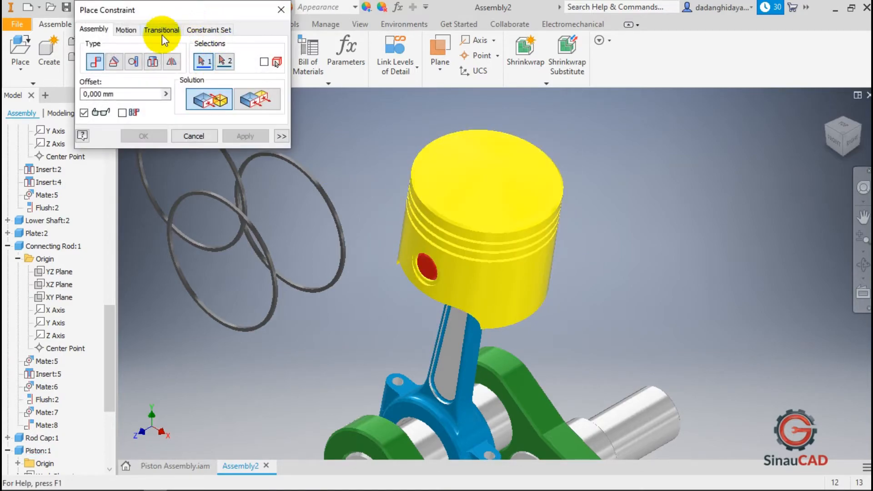
click(154, 62)
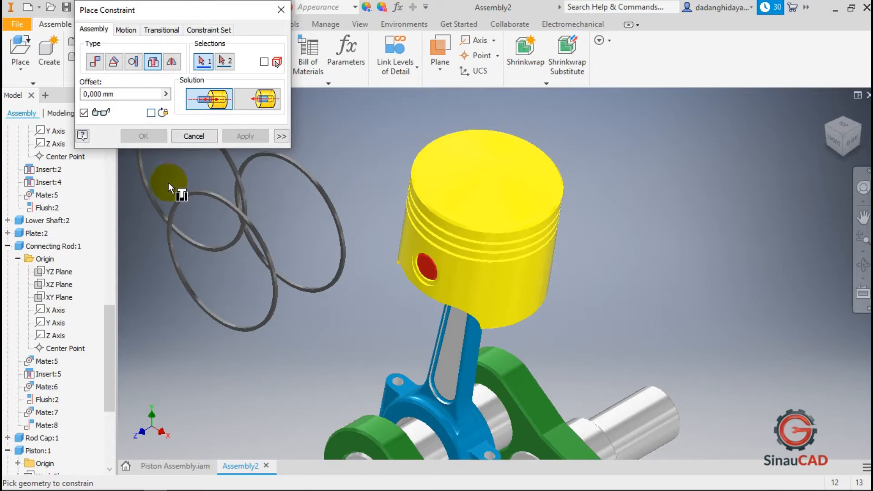
scroll(173, 186, up, 5)
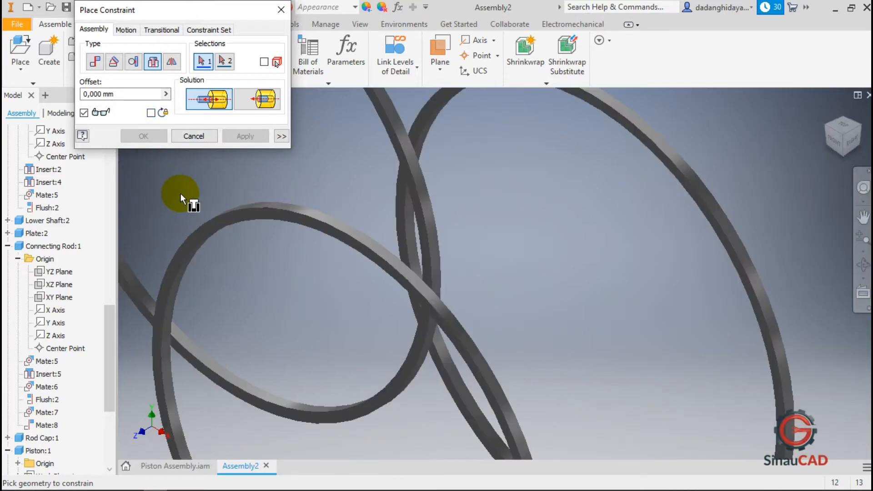
click(217, 213)
scroll(203, 205, down, 5)
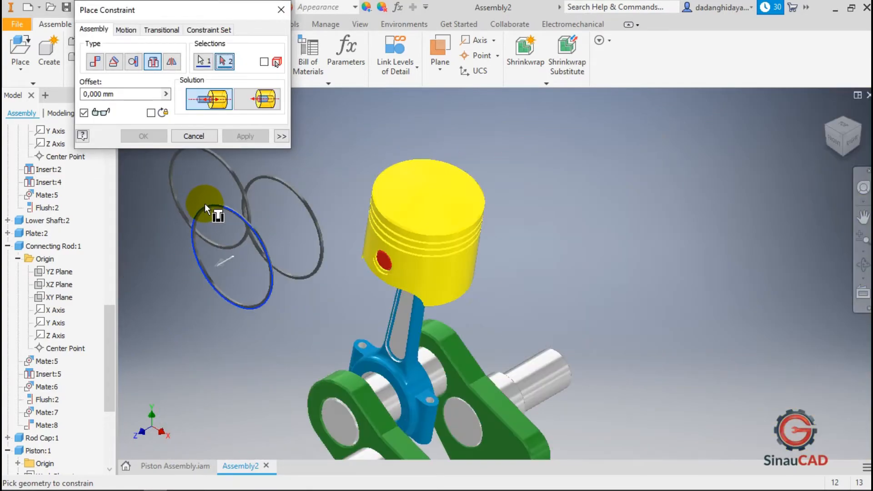
scroll(389, 214, up, 5)
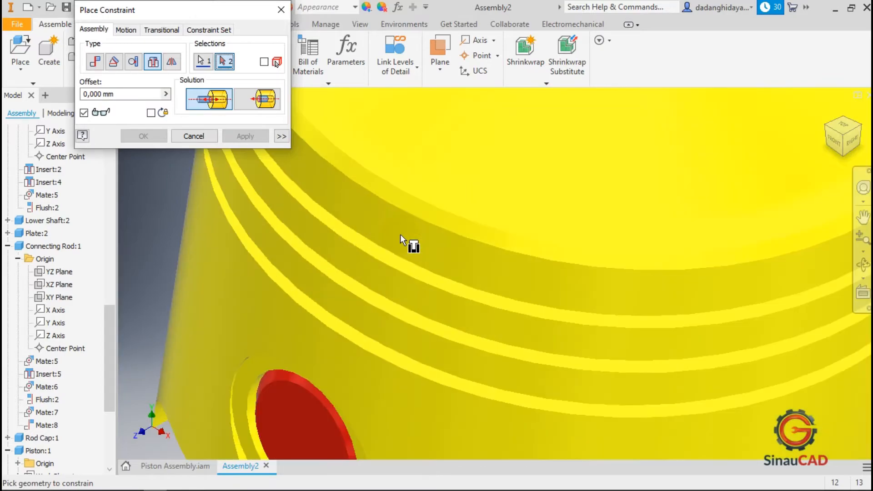
click(403, 272)
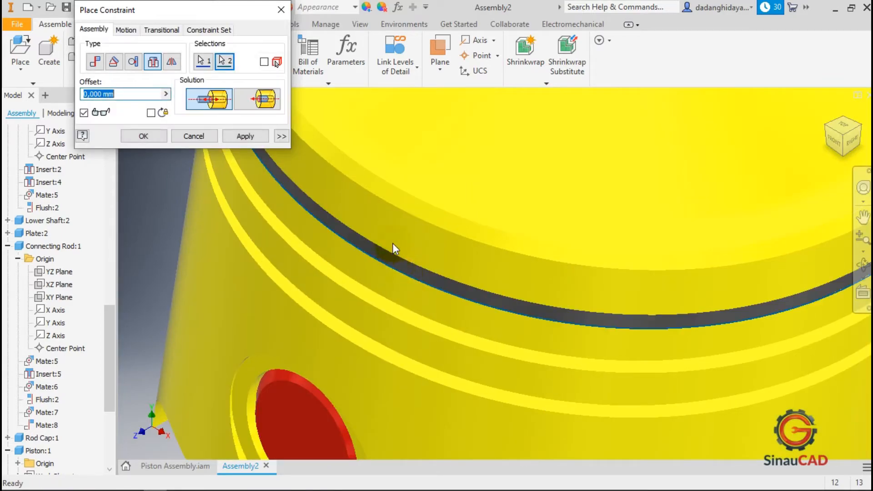
scroll(343, 207, down, 5)
click(244, 137)
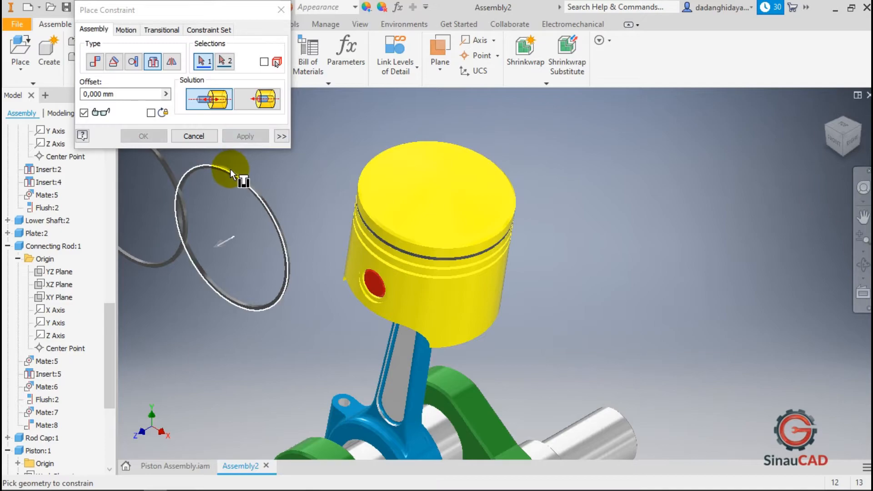
Insert the second ring into the piston's middle groove at 0 mm offset, using the opposed solution
scroll(230, 170, up, 5)
click(235, 186)
scroll(241, 190, down, 6)
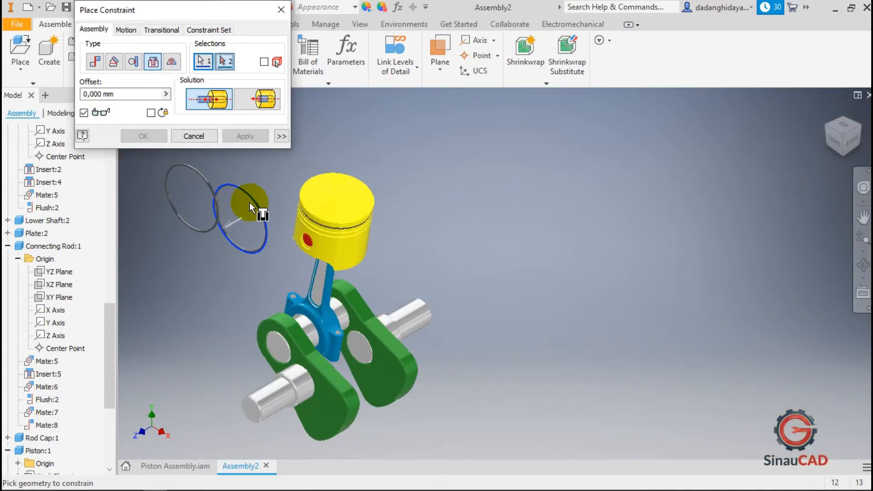
scroll(275, 214, up, 4)
scroll(353, 241, up, 4)
click(357, 243)
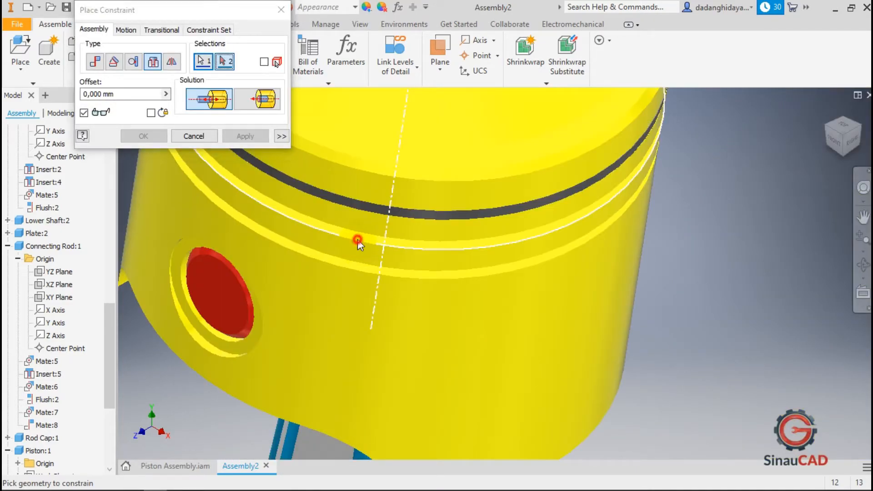
click(244, 137)
Insert the third ring into the piston's lowest groove at 0 mm offset and finish constraining
scroll(446, 253, down, 5)
scroll(387, 219, up, 5)
click(402, 216)
scroll(329, 230, down, 3)
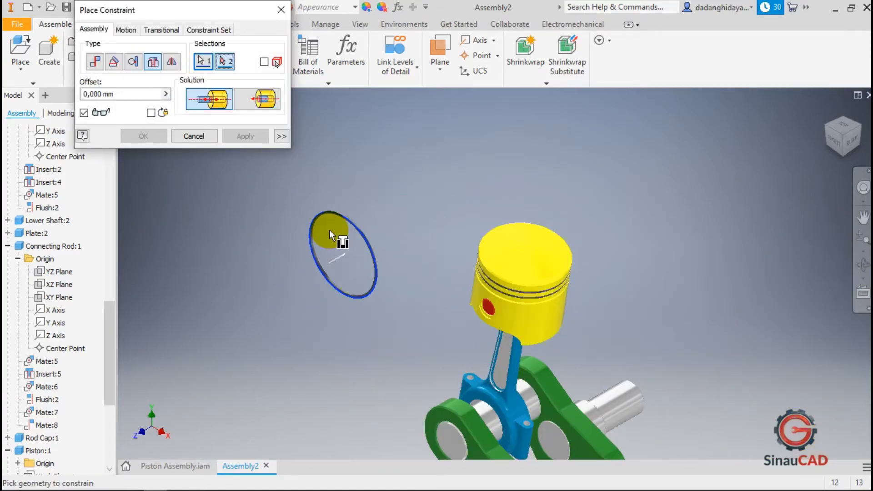
scroll(462, 296, up, 4)
click(445, 279)
scroll(421, 257, down, 4)
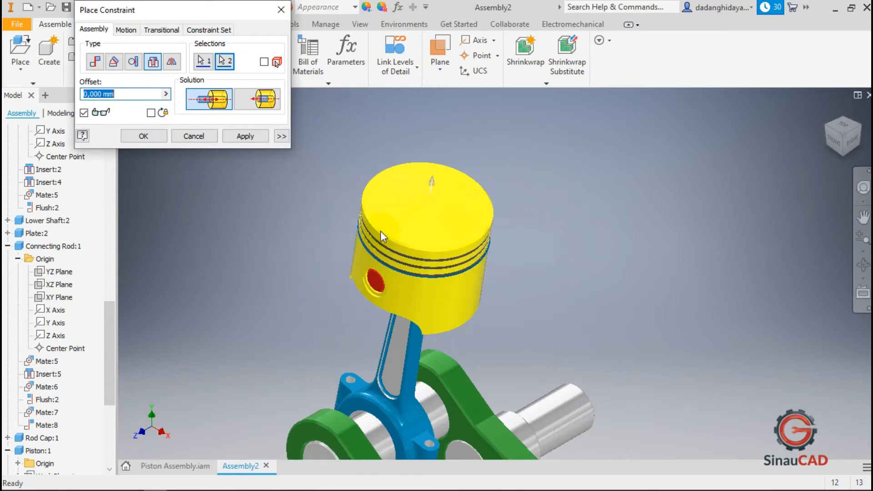
click(162, 135)
Inspect the fitted rings from the front and home views, and move the connecting rod to check the mechanism
click(836, 140)
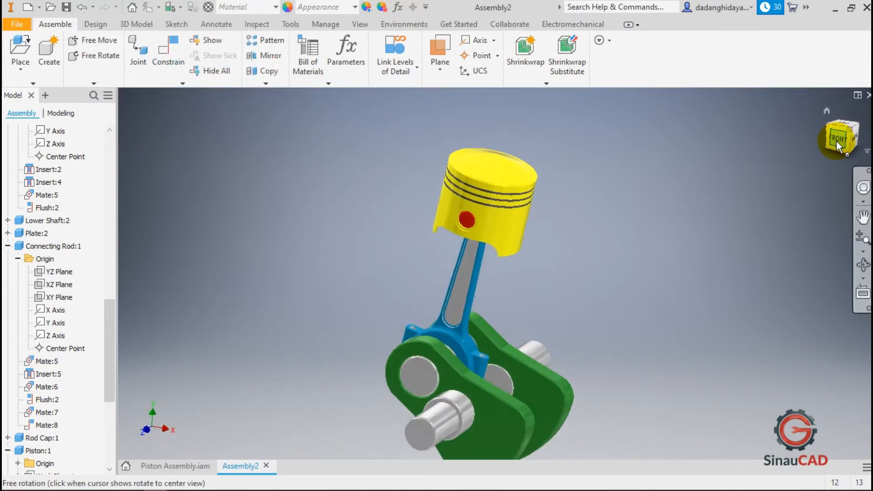
scroll(510, 175, up, 5)
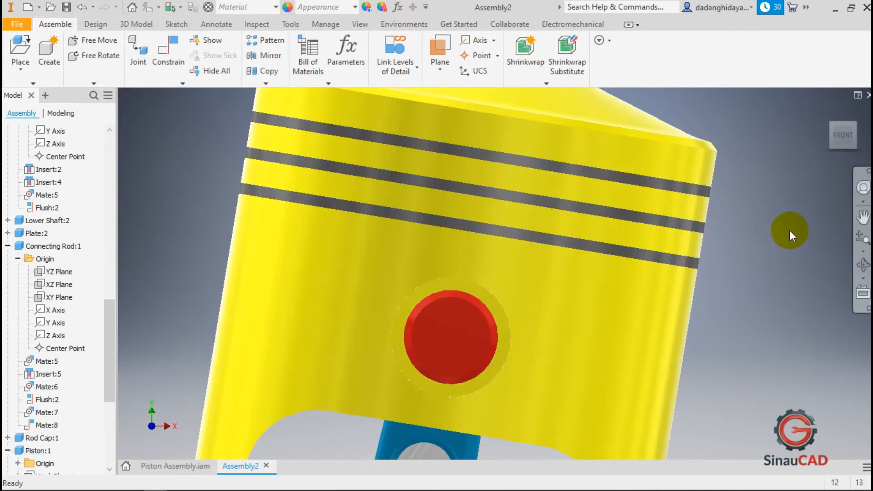
click(827, 111)
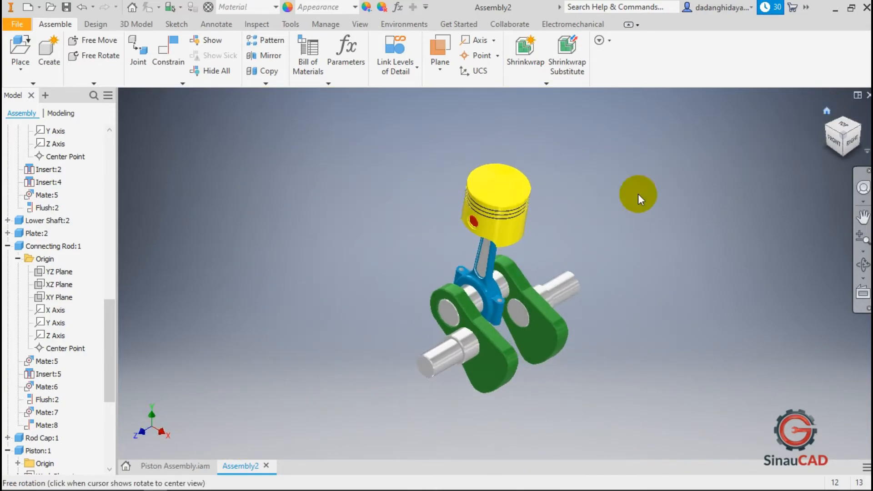
scroll(512, 234, up, 3)
drag(450, 305, 468, 264)
drag(399, 222, 485, 353)
scroll(488, 318, up, 3)
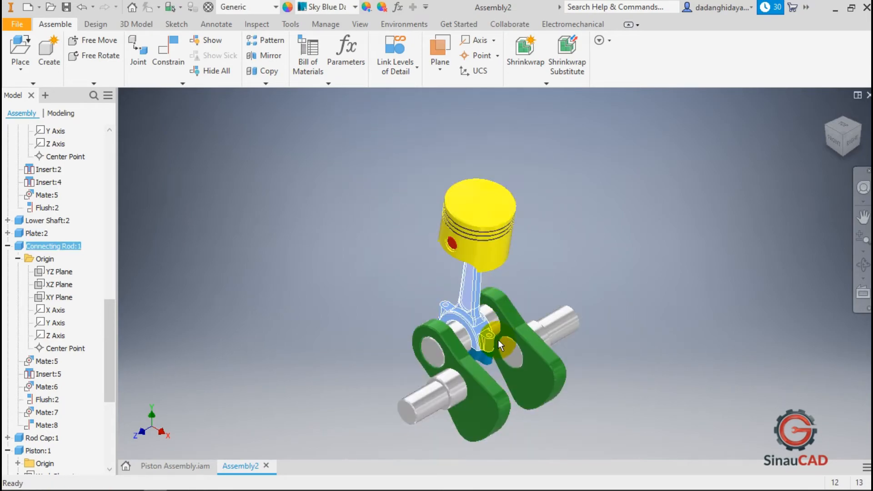
scroll(496, 334, down, 7)
scroll(482, 287, up, 4)
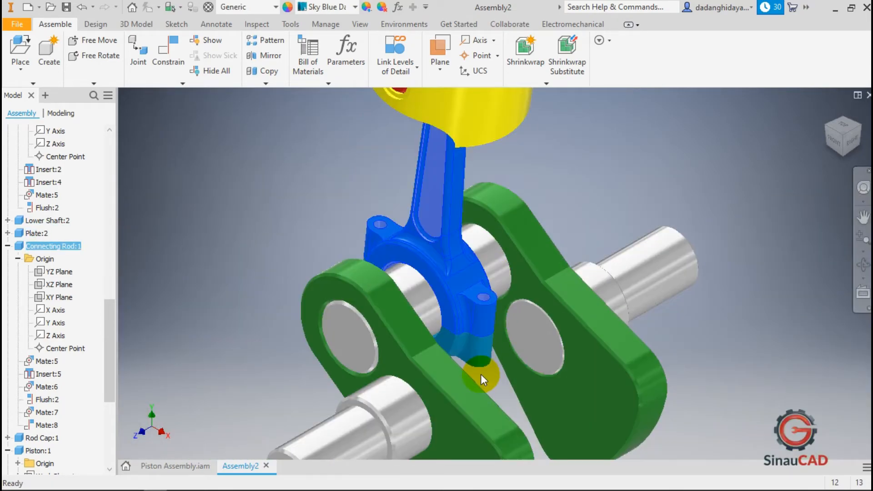
click(290, 234)
Switch to the piston drawing in Adobe Reader, check the bolt and nut entries in its parts list, and return to Inventor
key(alt+Tab)
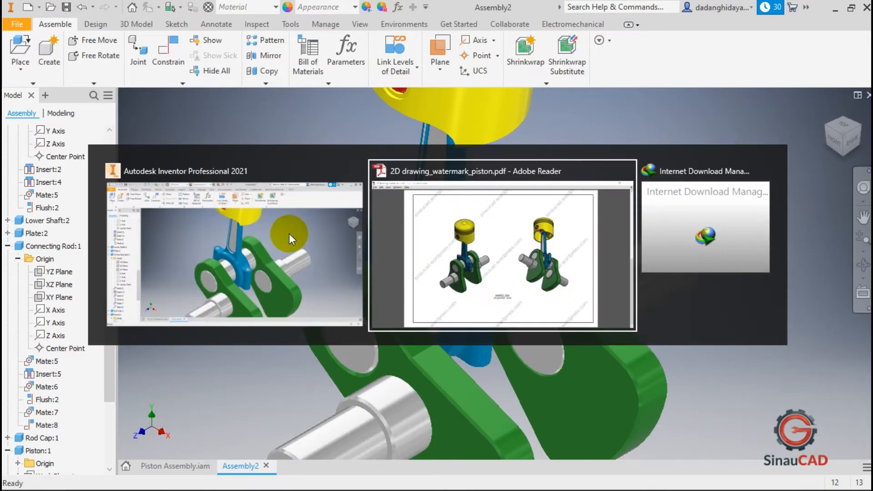
ctrl+scroll(453, 254, up, 3)
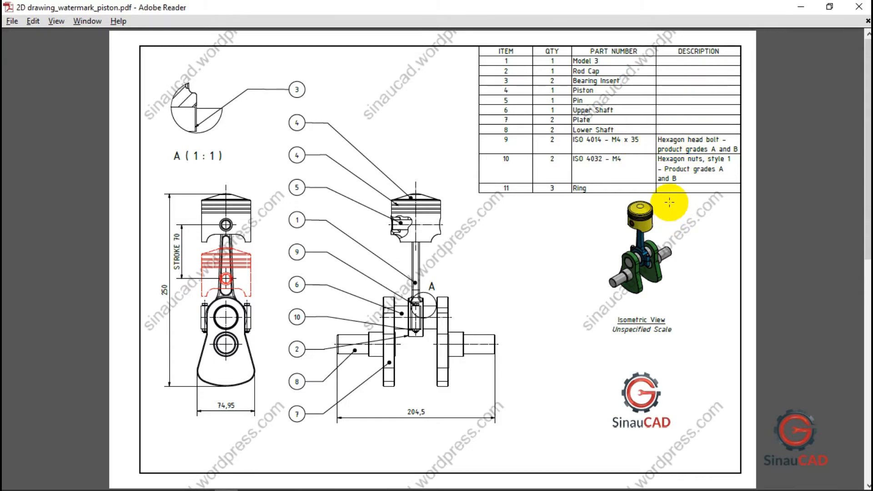
click(797, 8)
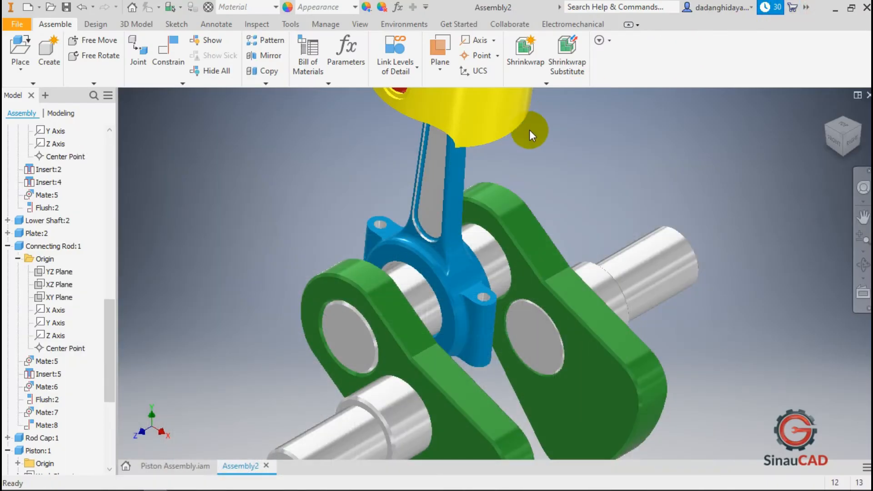
Start placing a Content Center part and browse the Fasteners category to the Hex Head bolts
scroll(496, 223, up, 3)
scroll(473, 197, down, 4)
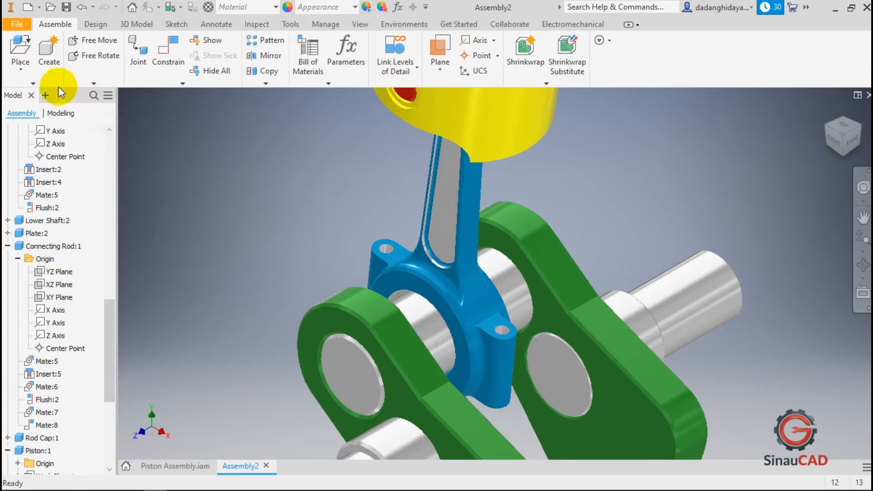
click(19, 68)
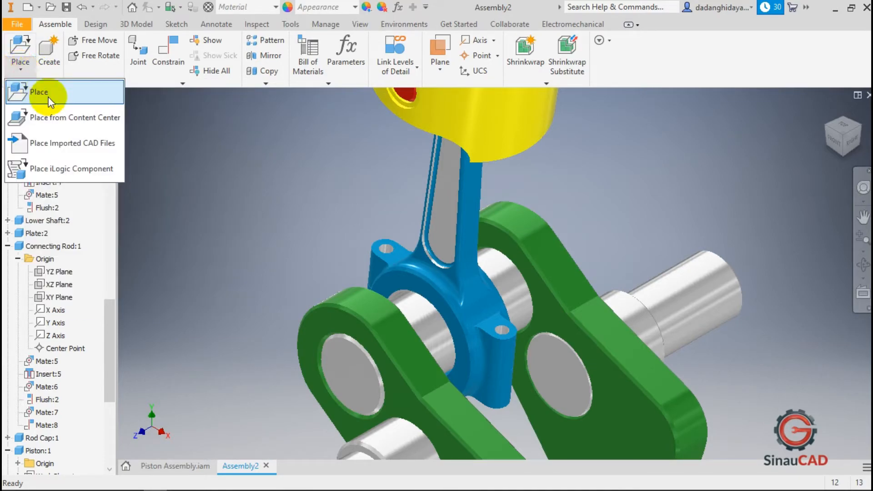
click(67, 118)
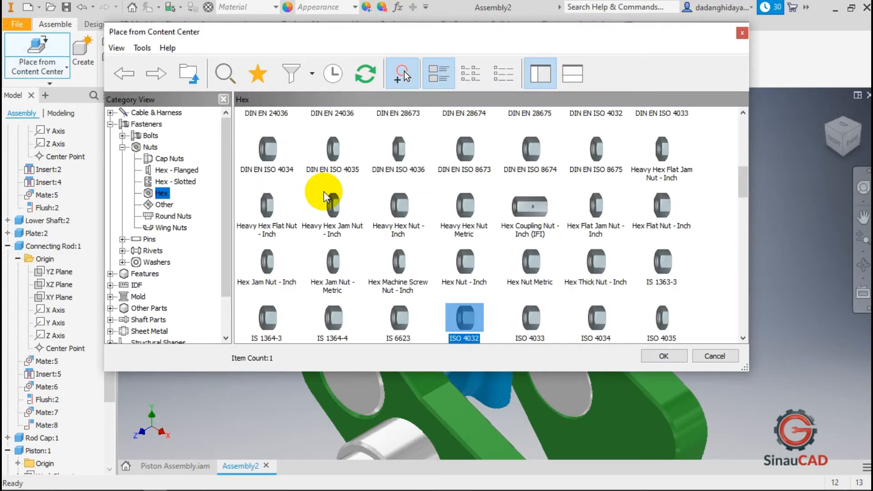
click(147, 113)
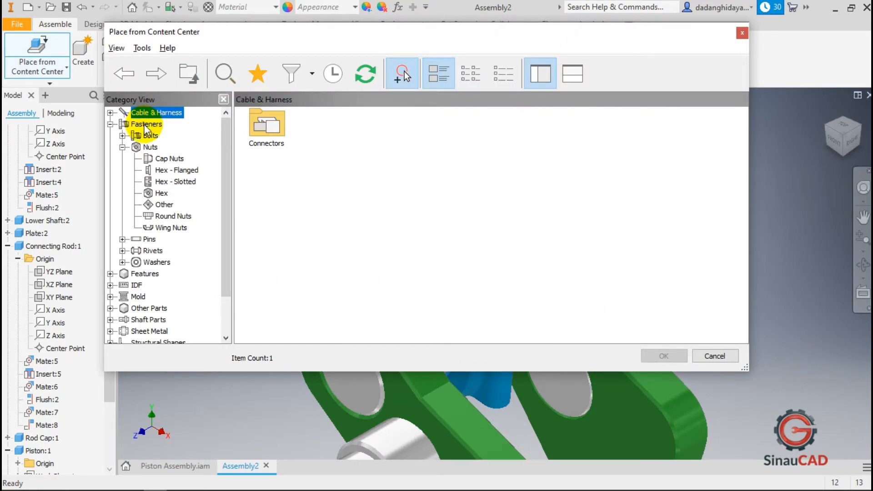
click(110, 125)
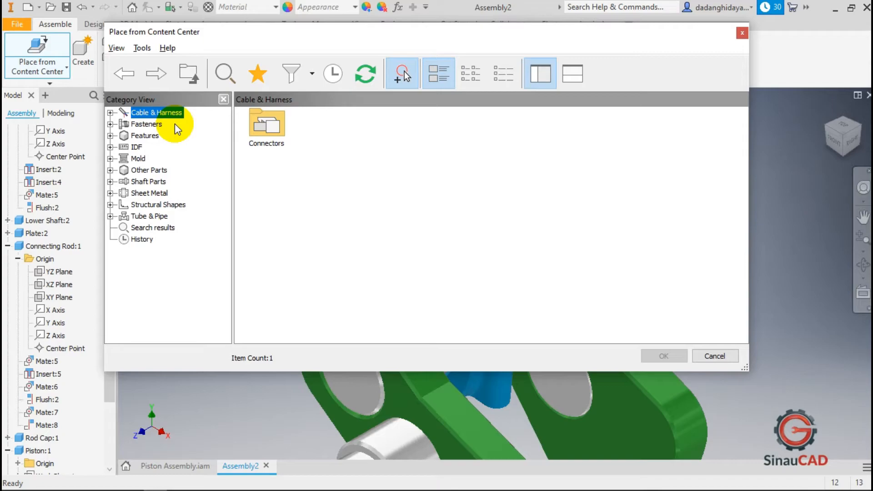
click(154, 127)
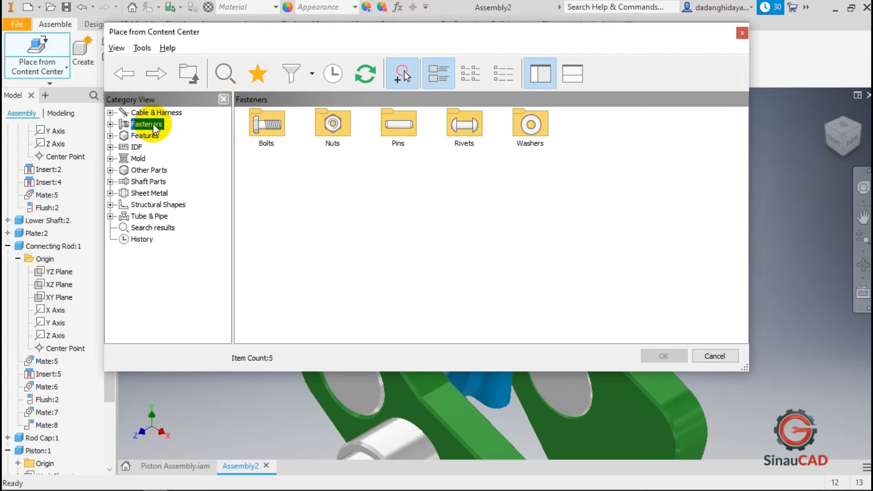
double_click(273, 128)
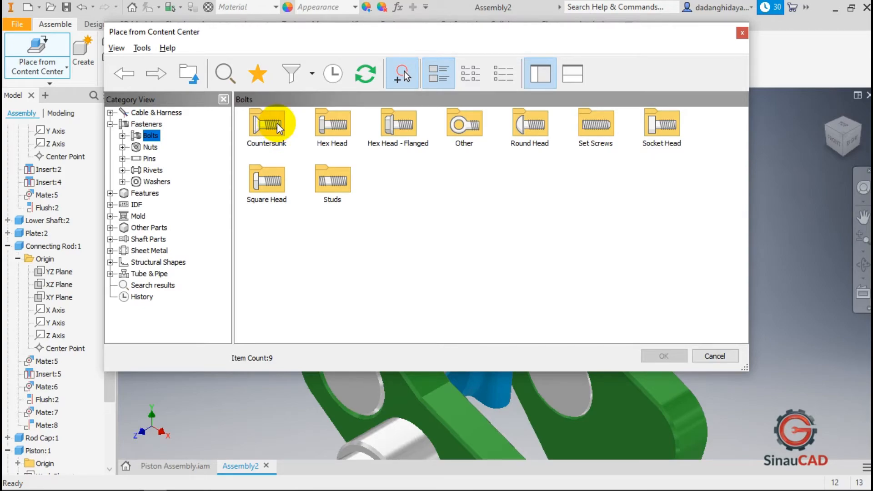
click(331, 125)
double_click(330, 126)
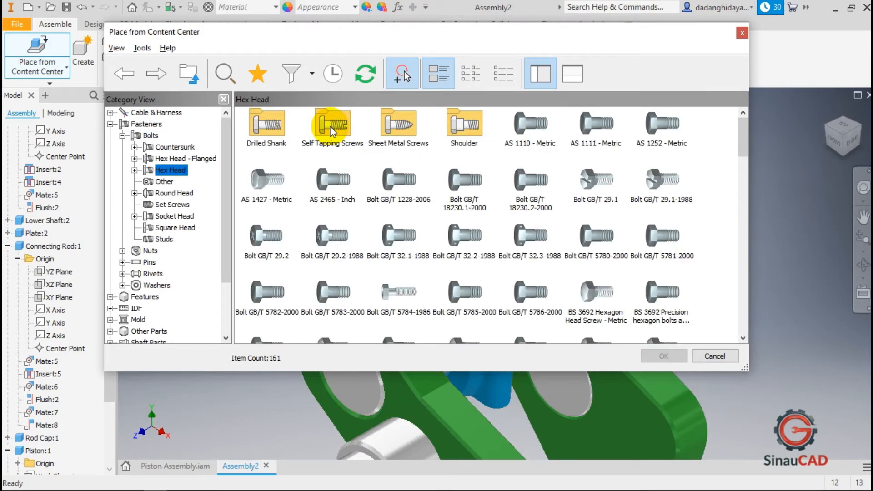
Choose the ISO 4014 hex head bolt for placement
scroll(391, 179, down, 6)
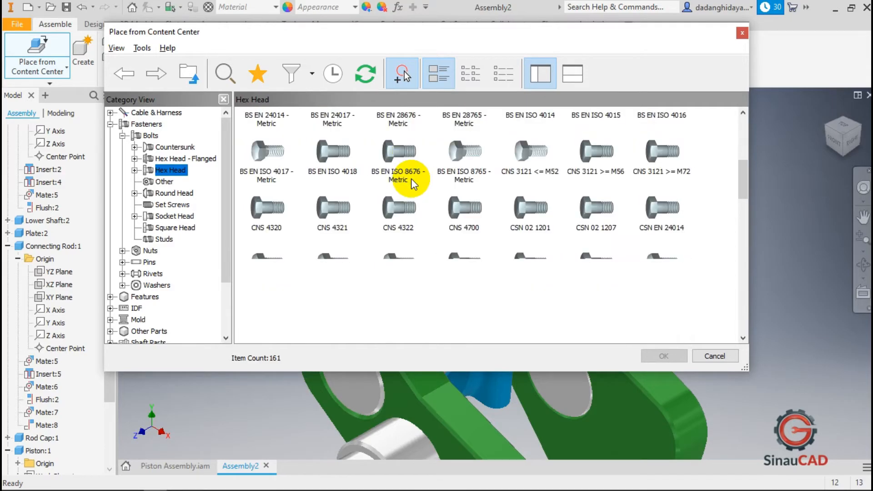
scroll(415, 183, down, 8)
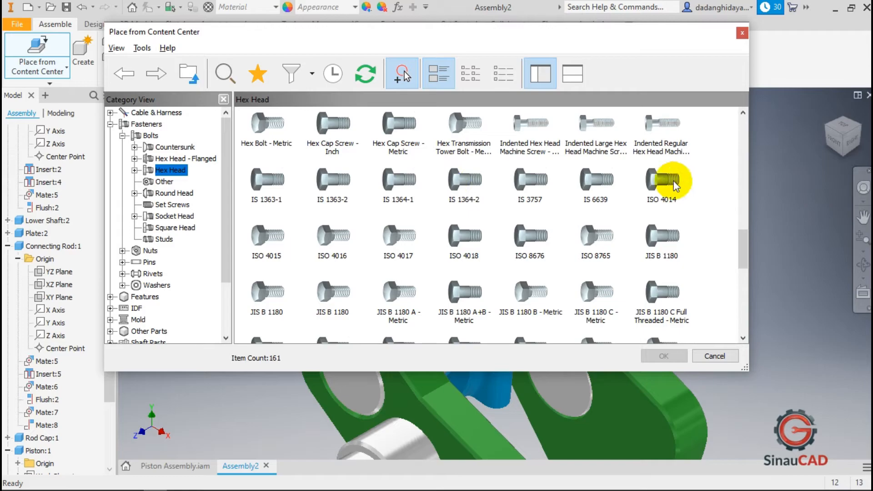
click(668, 184)
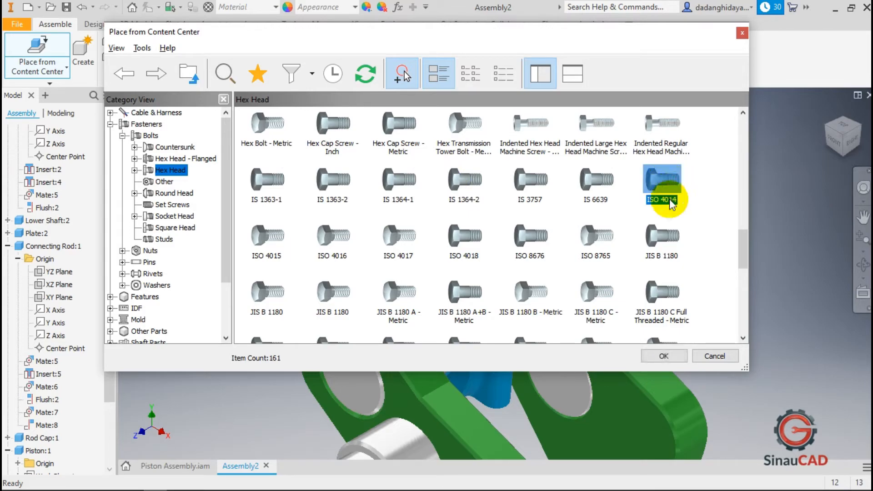
click(664, 356)
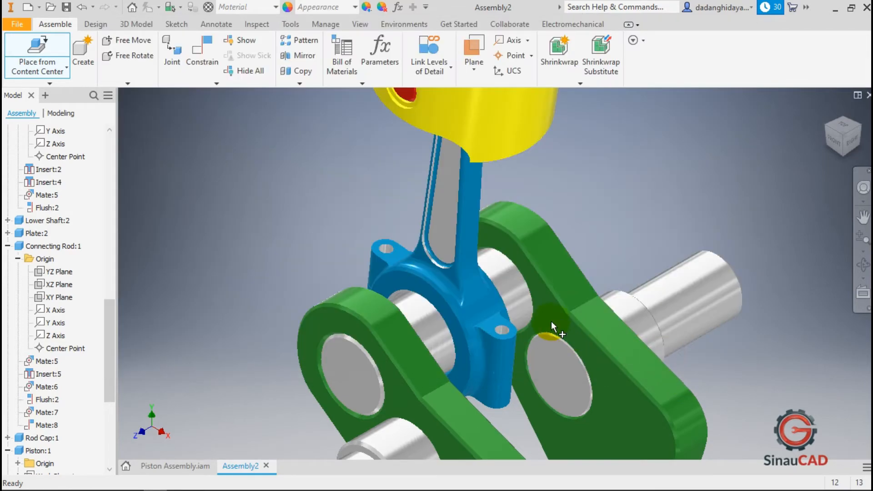
Position an ISO 4014 M4 x 35 bolt on the connecting rod's lug hole, with multiple insertion for the matching hole
scroll(508, 330, up, 5)
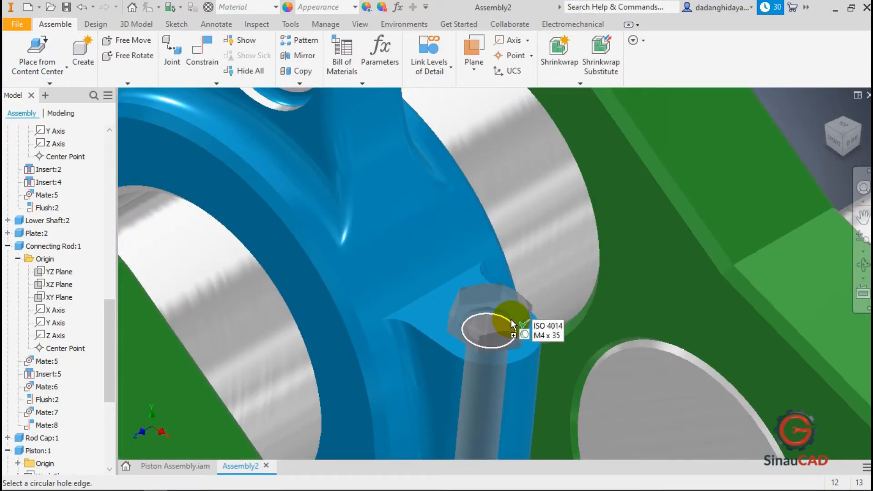
click(511, 320)
scroll(543, 271, down, 5)
scroll(572, 320, up, 3)
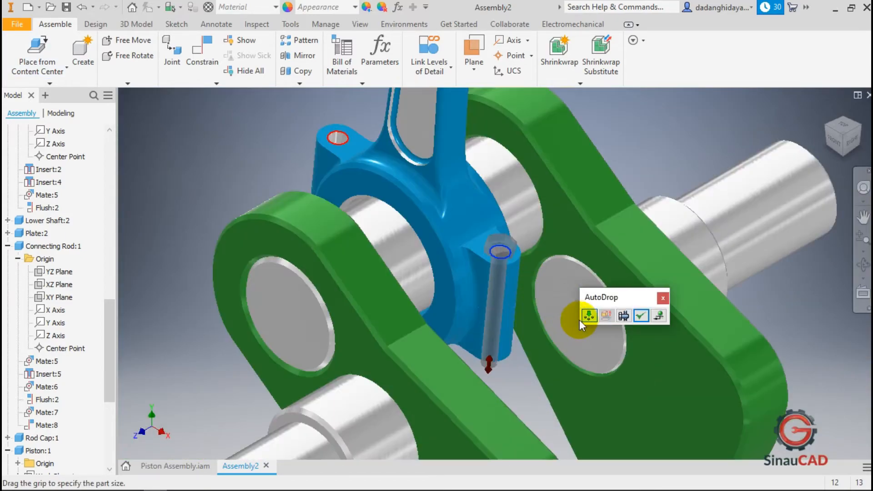
click(590, 316)
click(350, 141)
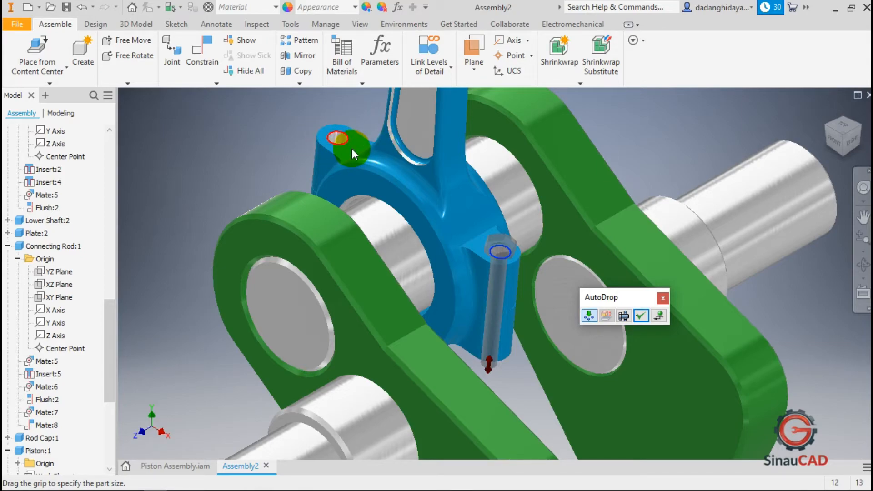
Size the previewed bolt to ISO 4014 M4 x 35 and place it in both connecting rod lug holes
scroll(505, 346, up, 4)
drag(509, 313, 519, 263)
drag(509, 312, 507, 328)
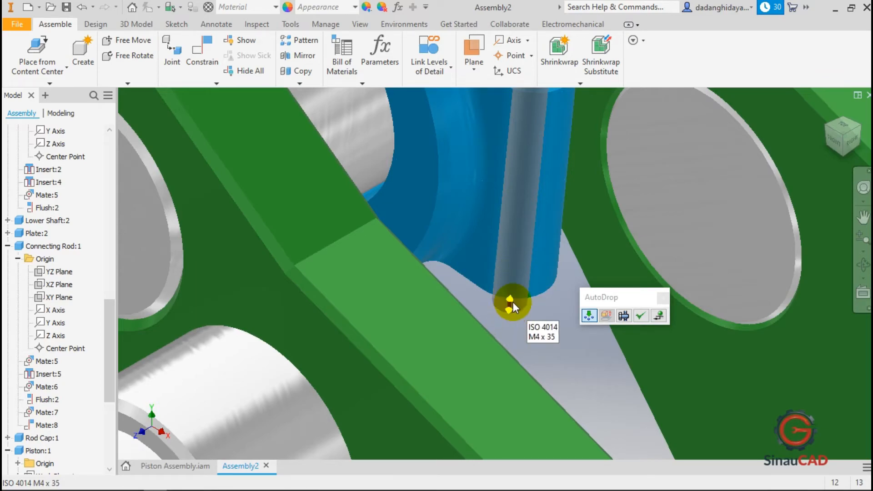
click(641, 316)
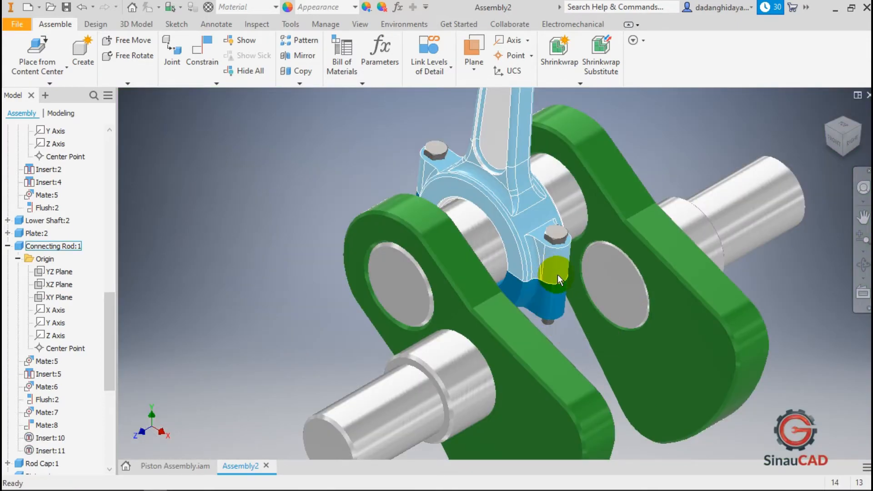
Check the nut entry in the Adobe Reader drawing, return to Inventor, and browse the Content Center fasteners to the Hex nuts
key(alt+Tab)
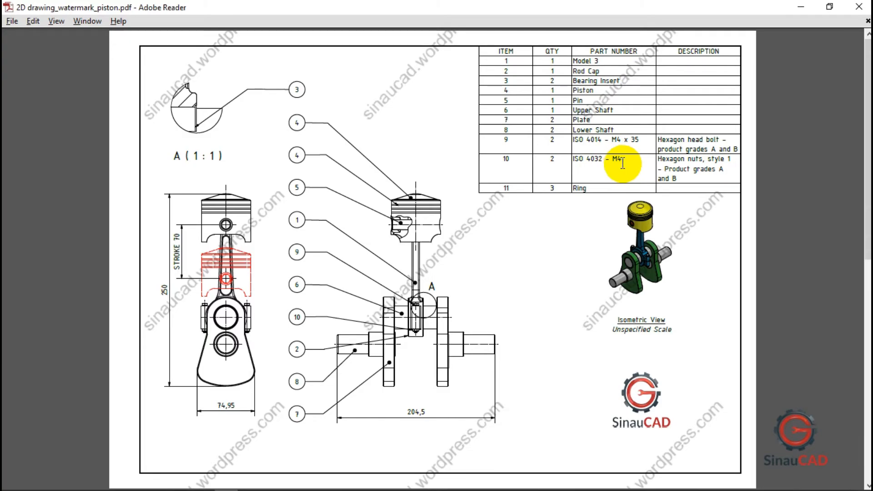
key(alt+Tab)
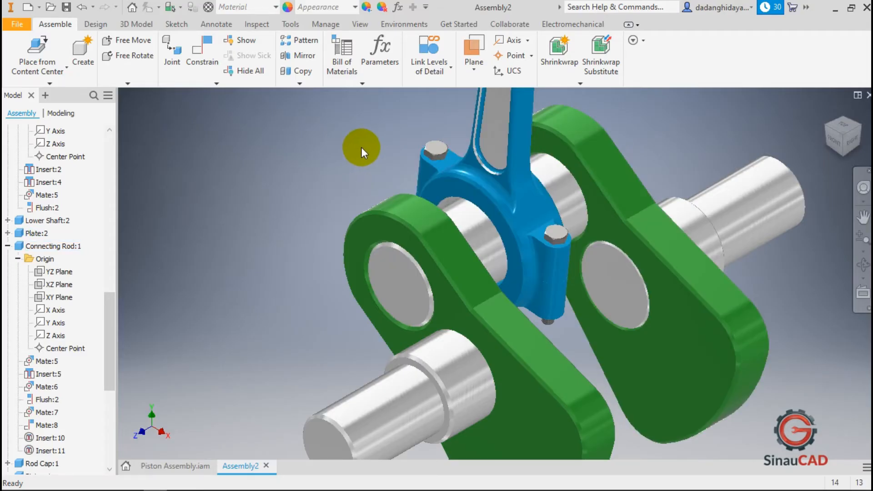
click(18, 48)
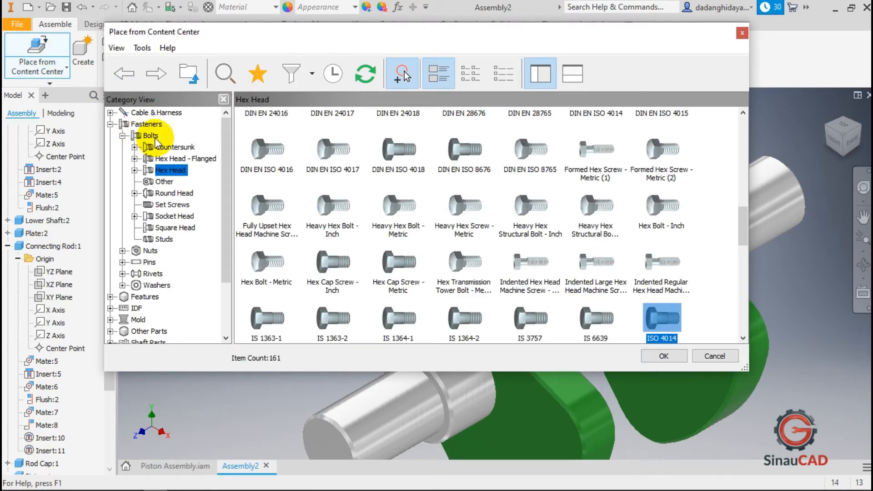
click(145, 125)
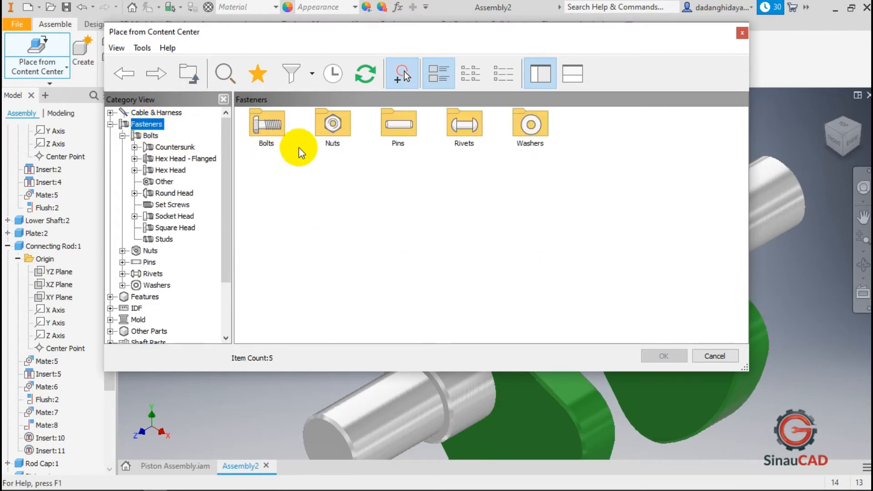
double_click(332, 127)
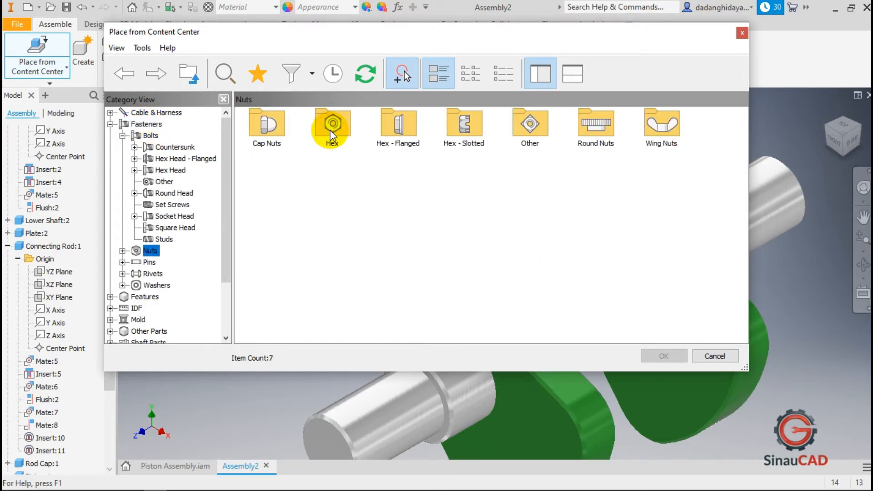
double_click(331, 128)
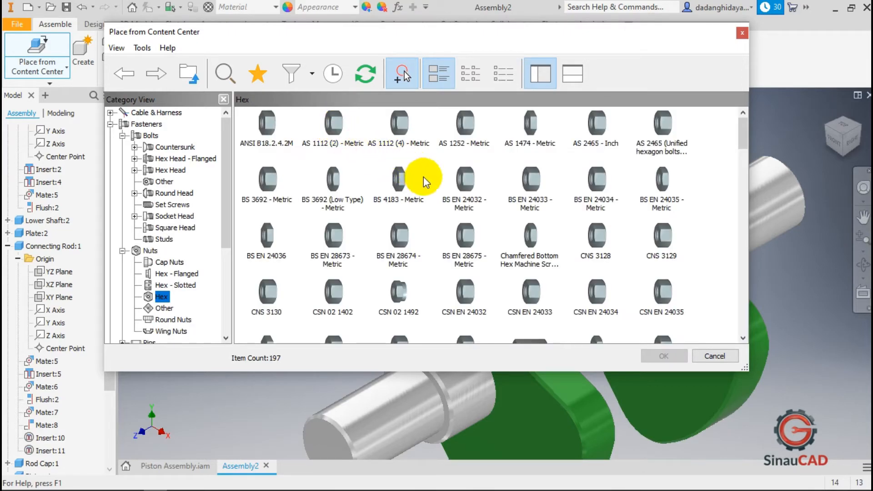
Recheck the nut standard in the drawing's parts list and choose the ISO 4032 hex nut for placement in Inventor
key(alt+Tab)
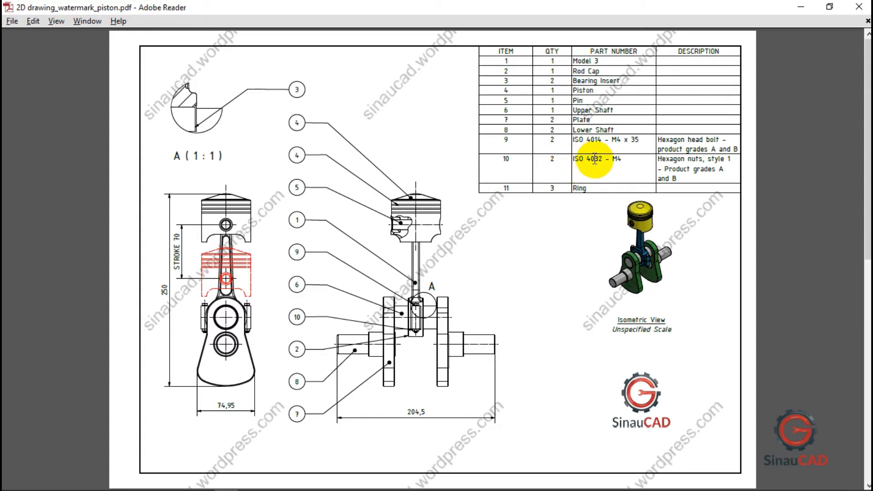
key(alt+Tab)
scroll(533, 235, down, 5)
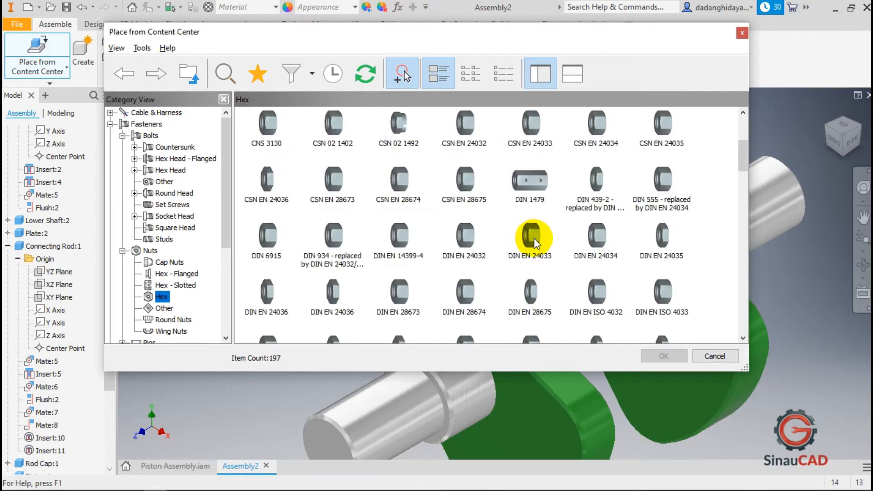
scroll(535, 239, down, 5)
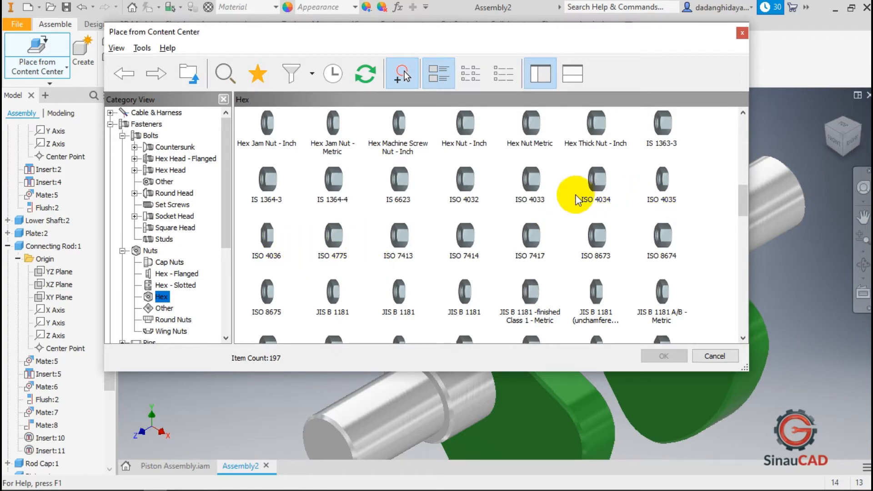
click(470, 182)
click(664, 356)
click(539, 263)
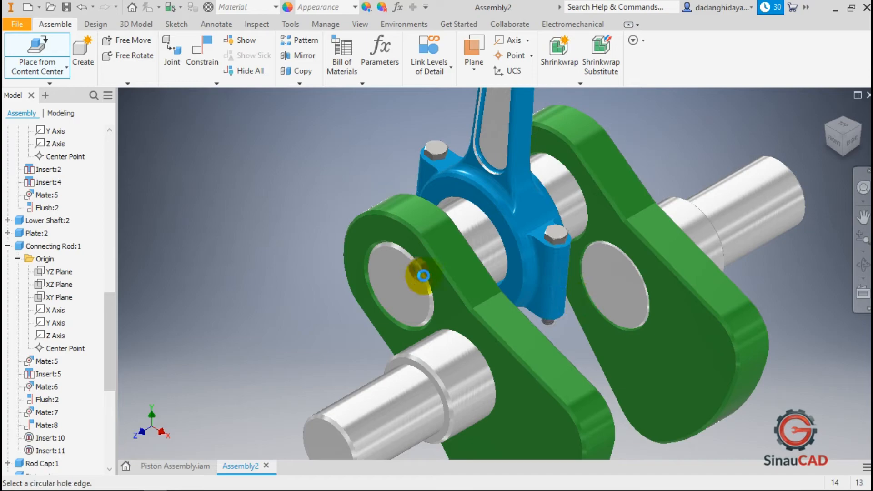
Place ISO 4032 M4 nuts on both bolt ends beneath the rod cap, using the automatically matched second hole
shift+middle_drag(432, 282, 506, 244)
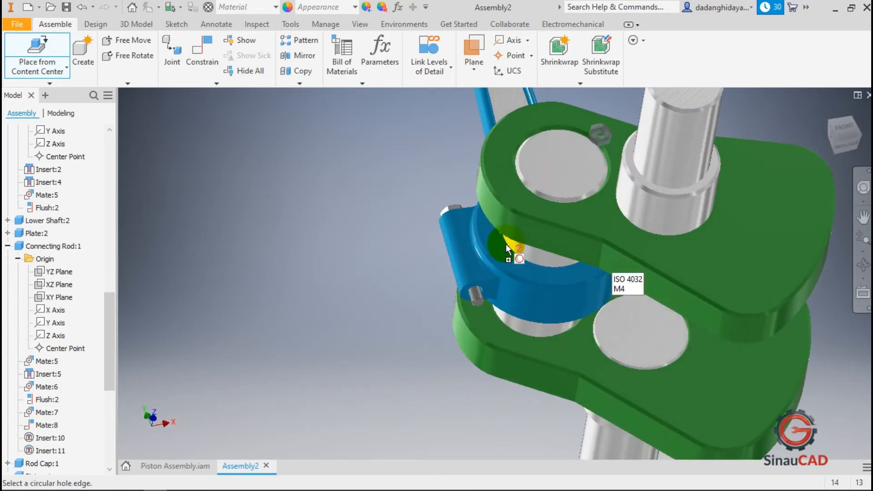
scroll(474, 300, up, 5)
click(482, 292)
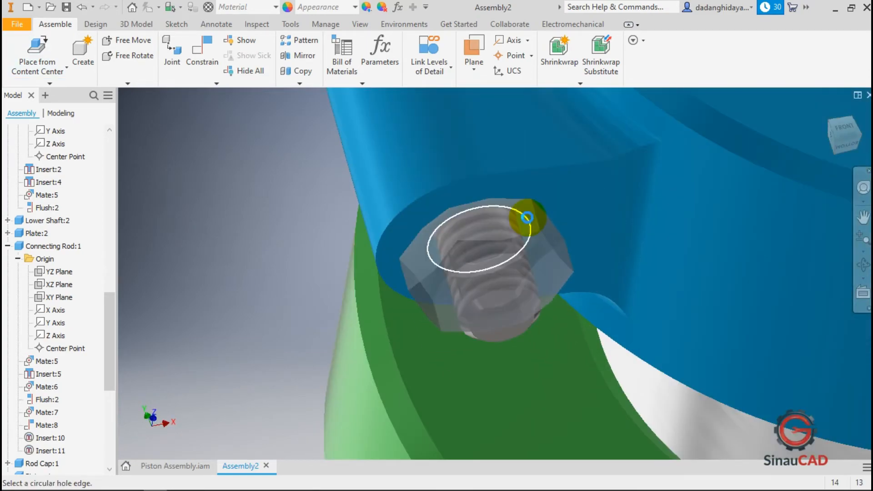
click(527, 217)
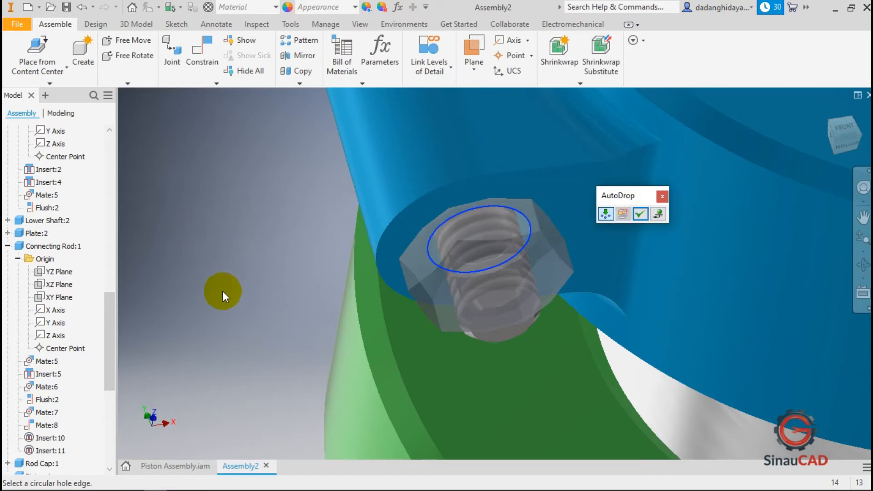
scroll(230, 294, down, 3)
scroll(229, 294, down, 4)
mouse_move(530, 271)
shift+middle_down()
mouse_move(548, 255)
mouse_move(543, 262)
shift+middle_up()
scroll(555, 185, up, 5)
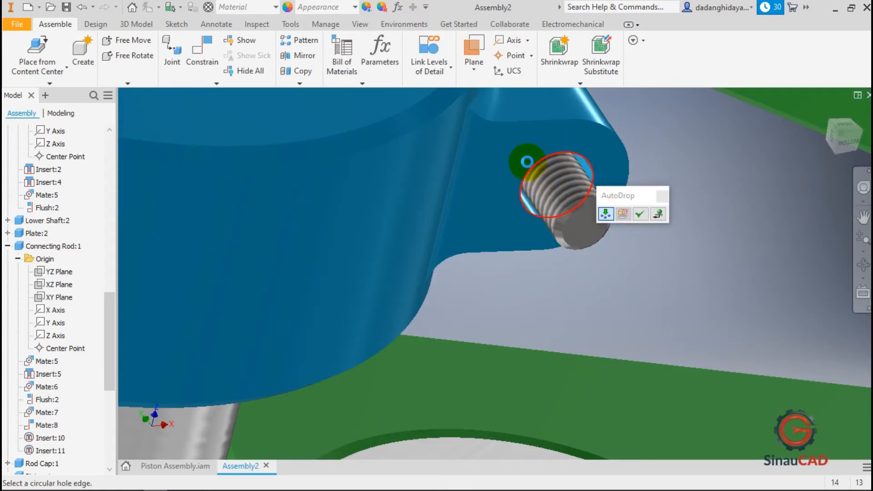
scroll(582, 269, down, 5)
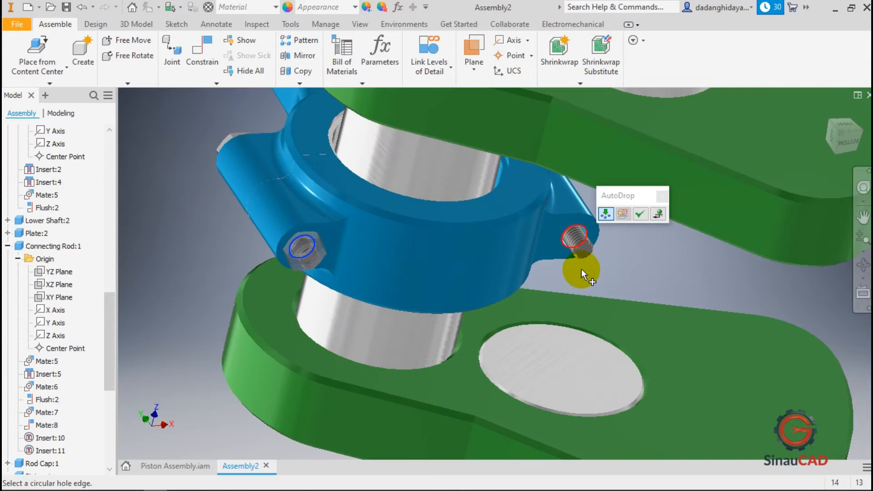
click(638, 212)
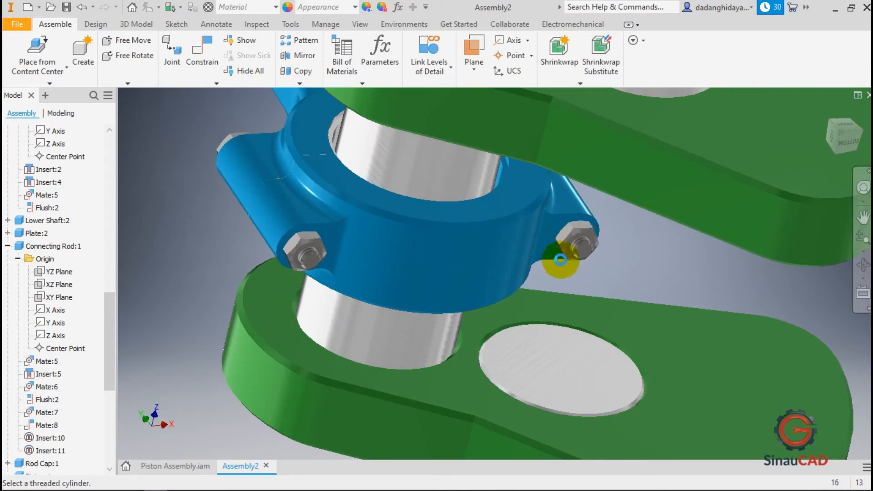
click(667, 262)
Turn off grounding for the front crank plate
click(826, 115)
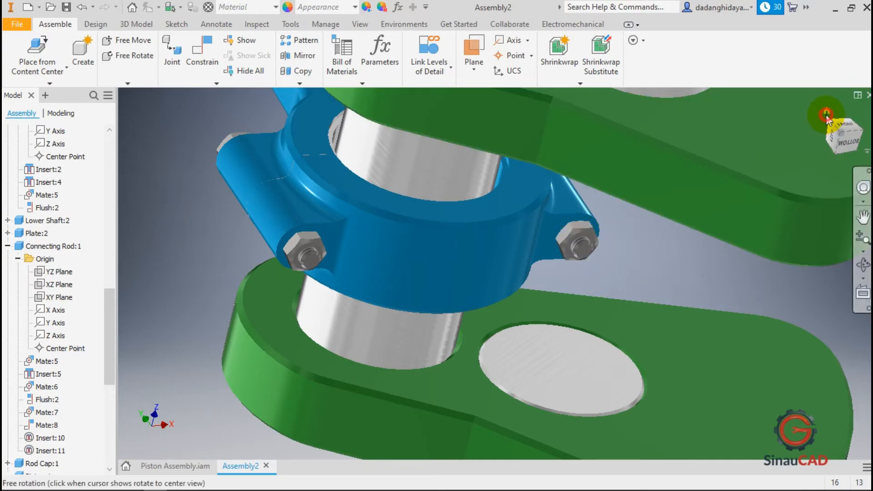
scroll(500, 291, up, 3)
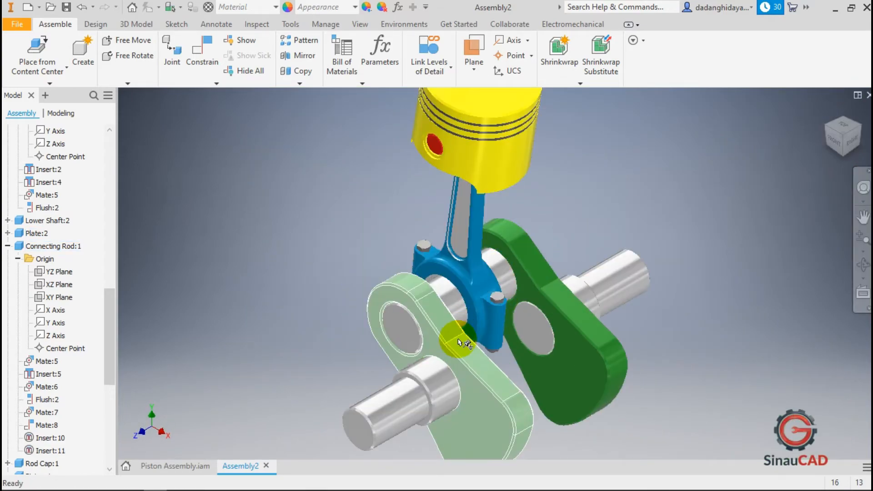
right_click(458, 354)
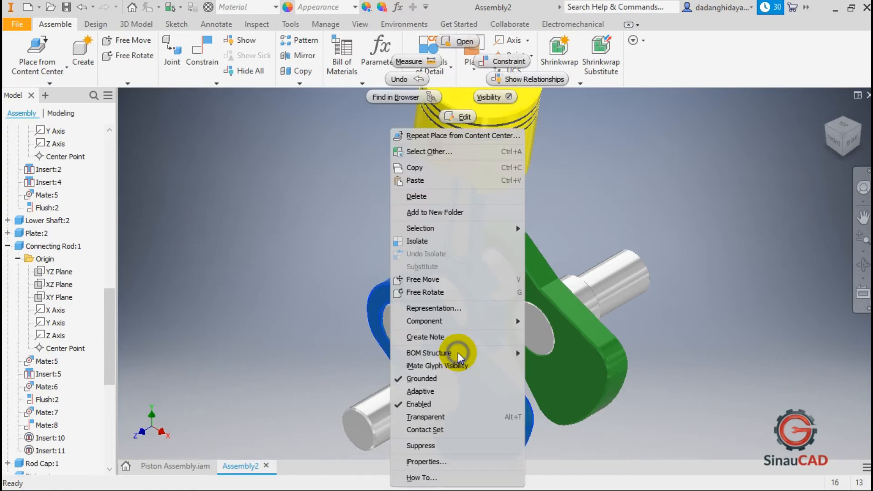
click(464, 380)
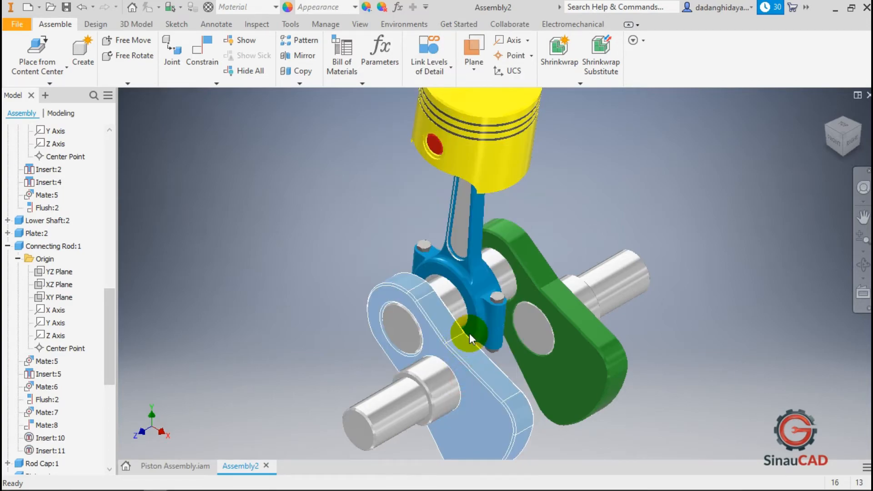
Move the front crank plate and the piston to test how the mechanism moves
scroll(469, 325, down, 3)
drag(436, 310, 443, 270)
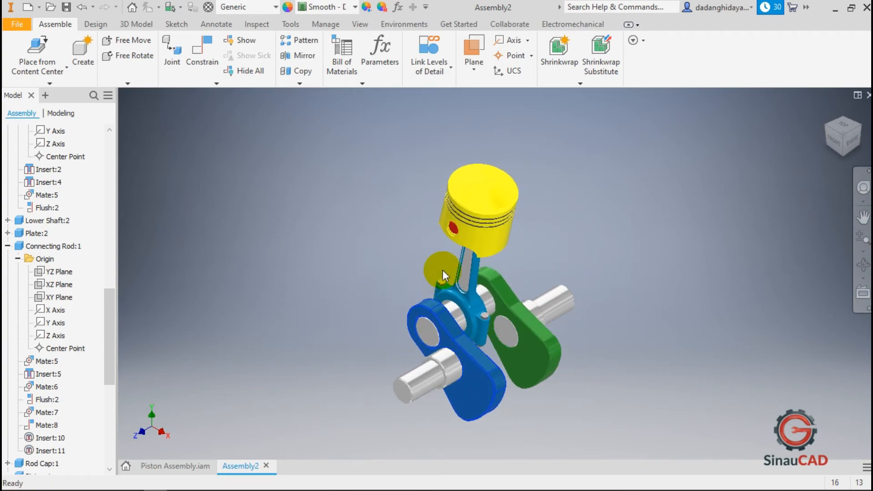
drag(486, 211, 474, 123)
click(552, 206)
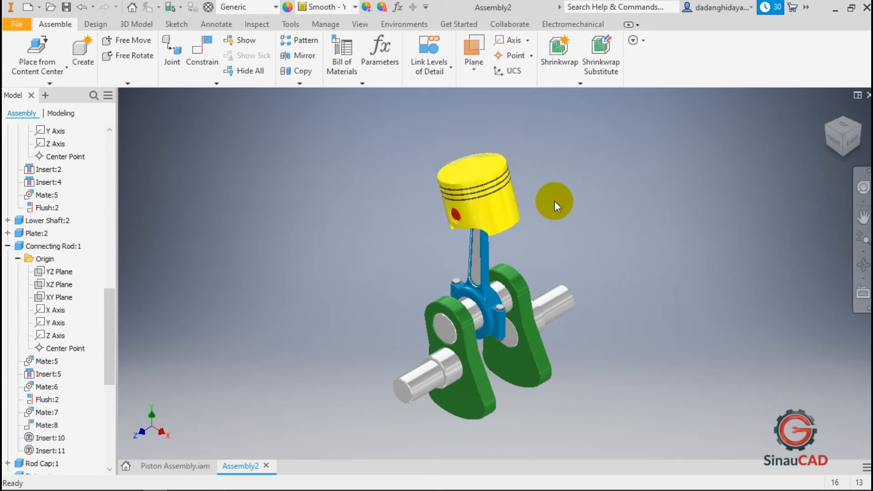
Constrain the piston's Work Plane6 flush with the assembly's YZ Plane at 0 mm offset
click(205, 49)
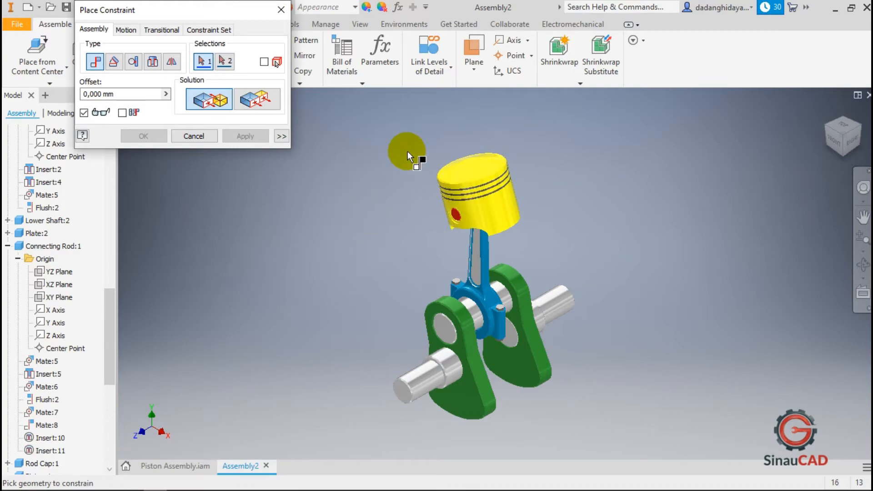
scroll(91, 273, down, 5)
scroll(91, 273, down, 2)
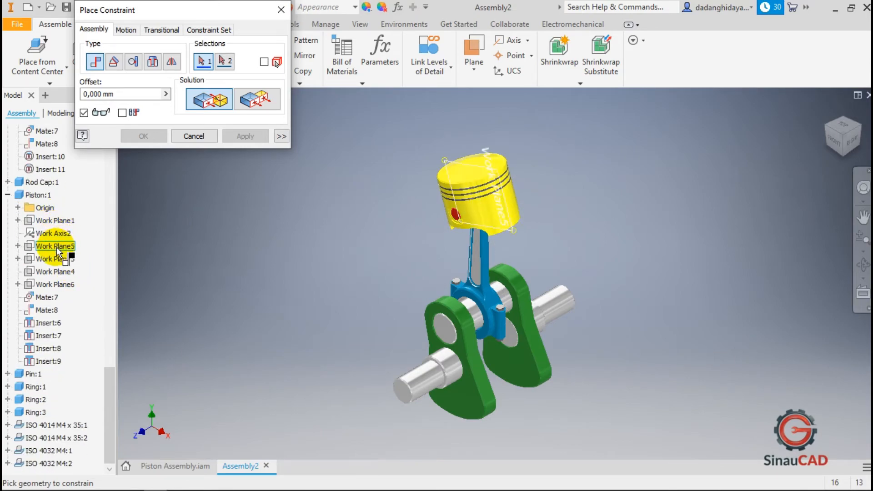
click(838, 142)
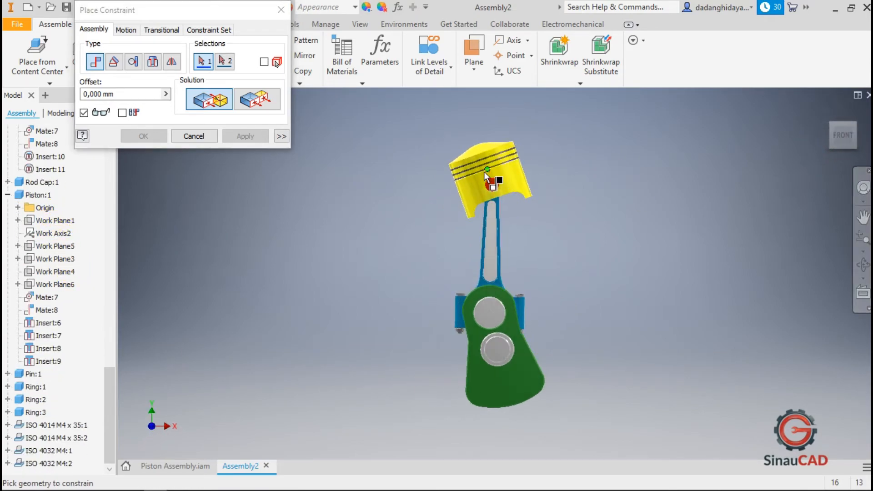
click(53, 285)
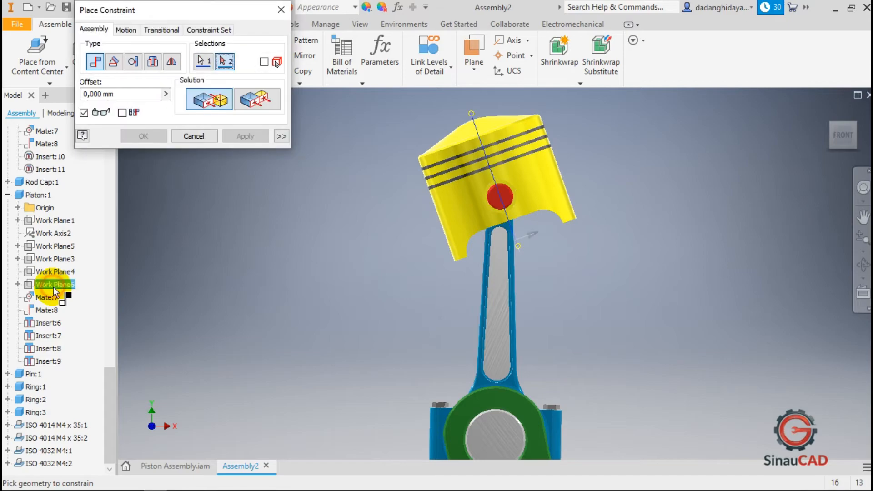
scroll(61, 280, up, 15)
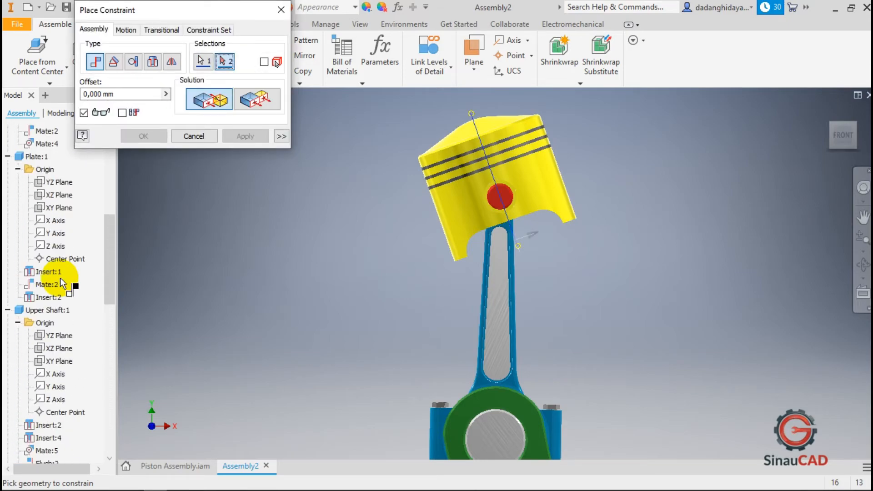
scroll(63, 284, up, 3)
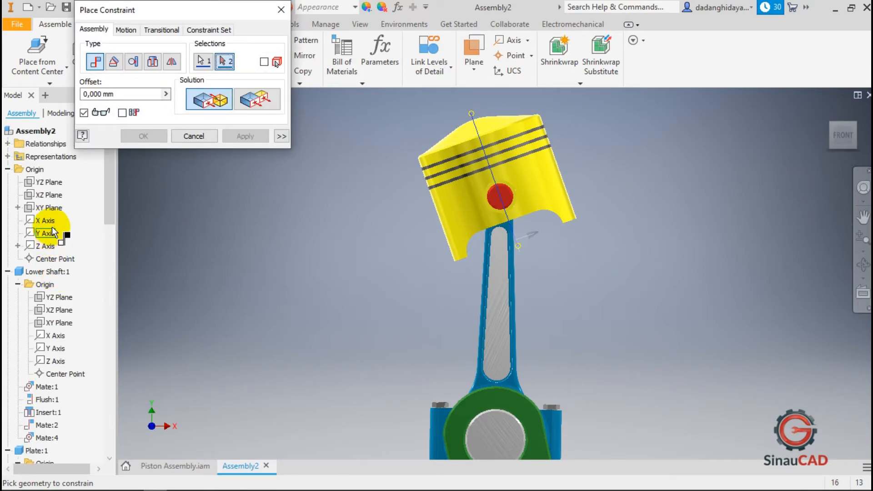
click(53, 183)
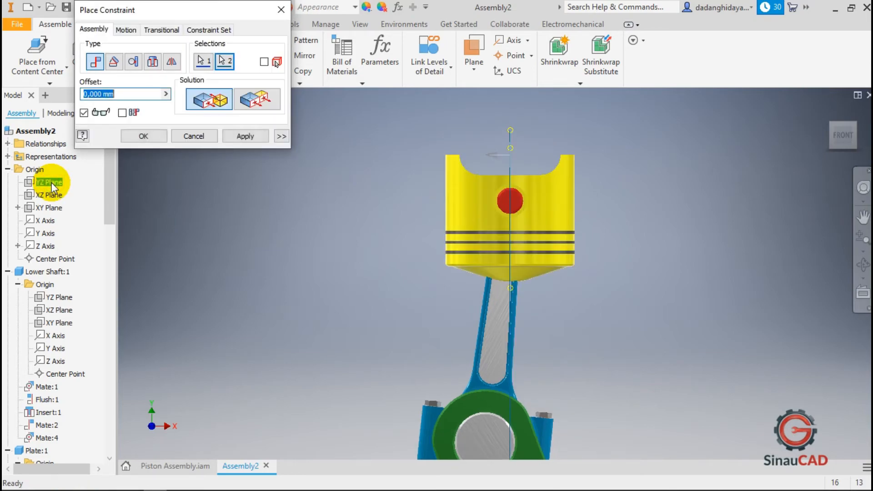
click(260, 103)
click(157, 139)
Rotate the front crank plate about the lower shaft to check the piston's guided motion
drag(826, 116, 796, 128)
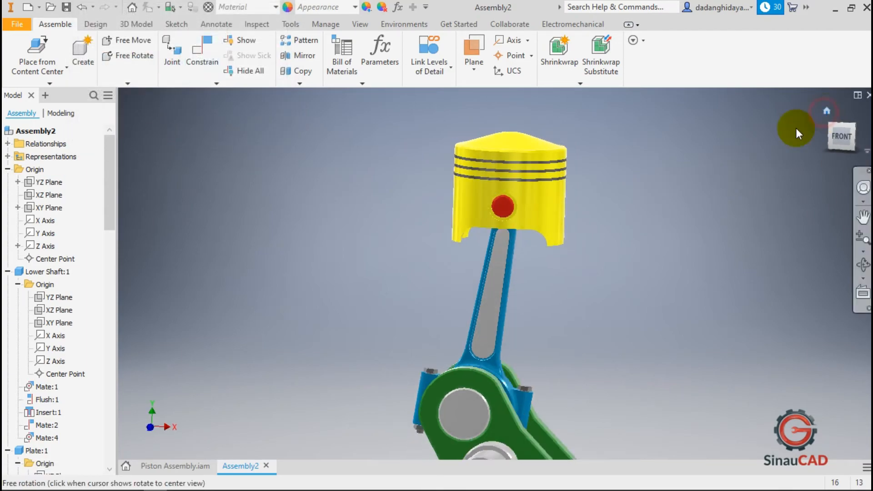
mouse_move(491, 290)
mouse_down()
mouse_move(473, 301)
mouse_move(504, 319)
mouse_move(493, 387)
mouse_move(422, 326)
mouse_move(543, 288)
mouse_move(447, 400)
mouse_move(463, 299)
mouse_move(507, 365)
mouse_move(417, 300)
mouse_move(520, 354)
mouse_move(405, 293)
mouse_move(558, 340)
mouse_move(422, 324)
mouse_move(521, 293)
mouse_move(459, 386)
mouse_move(472, 272)
mouse_move(455, 373)
mouse_move(534, 359)
mouse_move(456, 296)
mouse_move(517, 299)
mouse_move(497, 275)
mouse_up()
scroll(496, 272, up, 3)
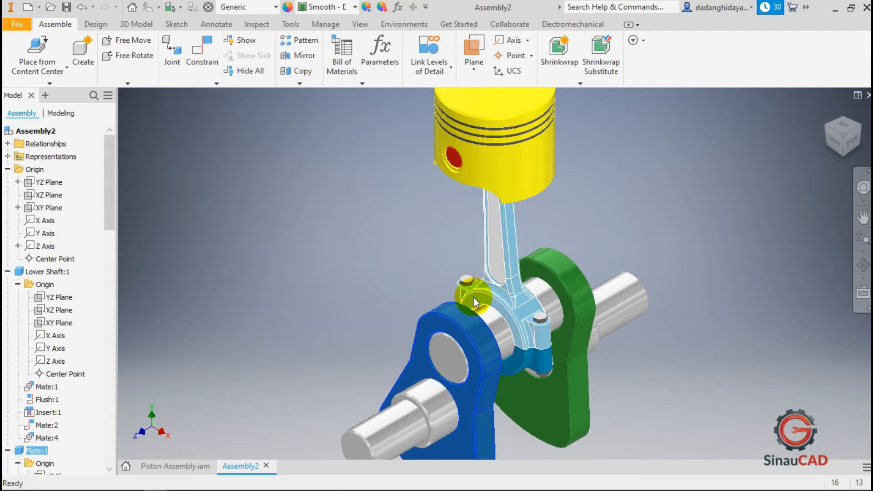
scroll(473, 298, down, 3)
mouse_move(473, 321)
mouse_down()
mouse_move(431, 296)
mouse_move(521, 345)
mouse_move(405, 365)
mouse_move(515, 340)
mouse_move(379, 323)
mouse_move(457, 255)
mouse_move(490, 296)
mouse_move(425, 392)
mouse_move(419, 277)
mouse_move(458, 301)
mouse_move(461, 313)
mouse_up()
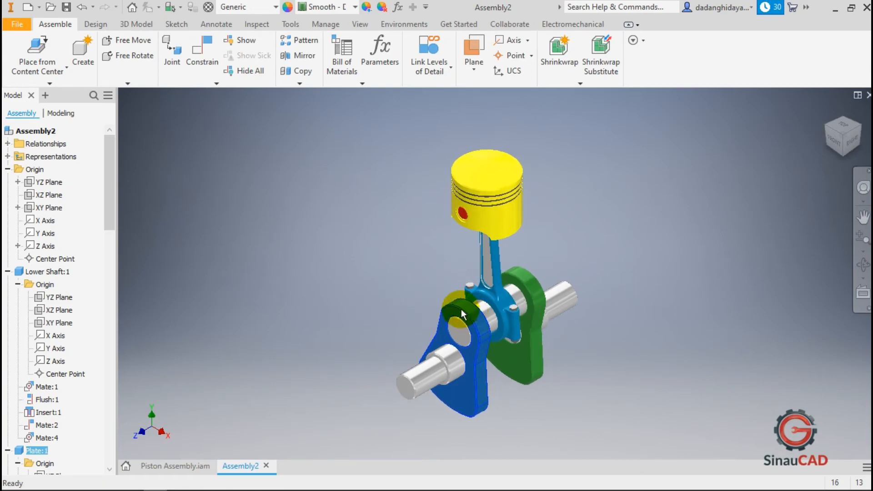
click(354, 261)
Constrain the lower shaft's XZ Plane to the assembly's YZ Plane with a directed angle of 0 deg
click(205, 49)
mouse_move(107, 189)
mouse_down()
mouse_move(109, 263)
mouse_move(114, 182)
mouse_up()
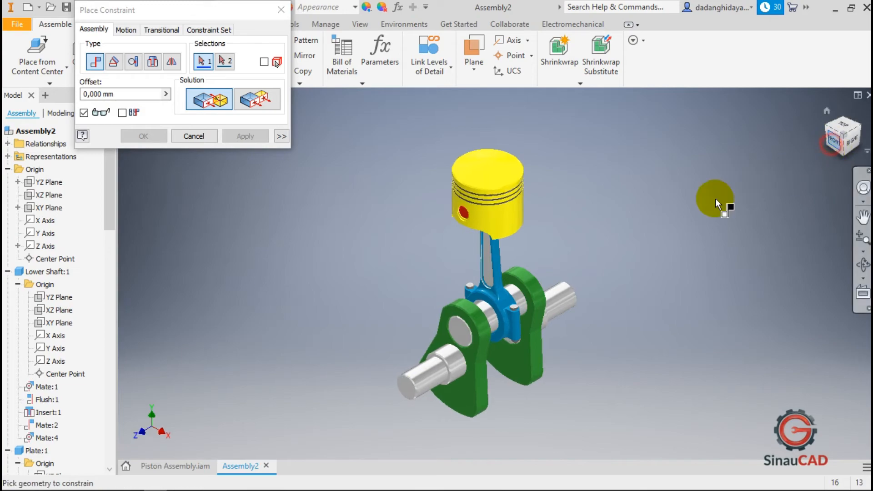
click(61, 324)
click(203, 61)
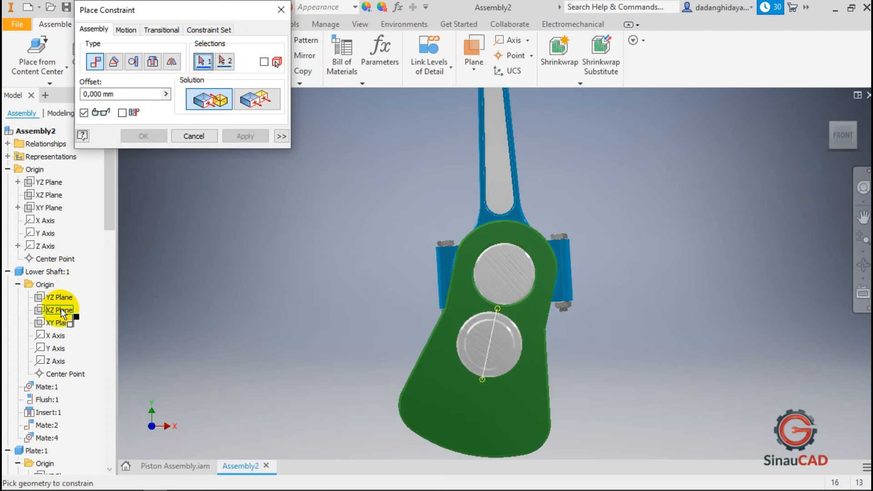
click(61, 310)
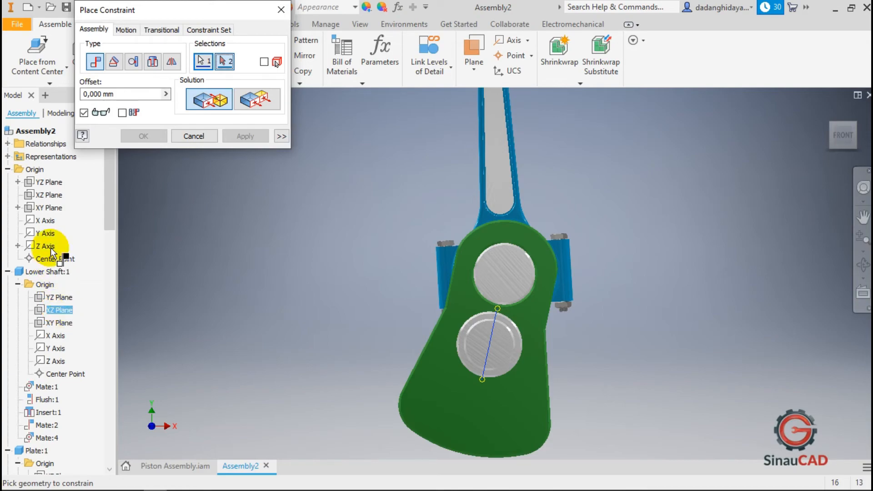
click(114, 63)
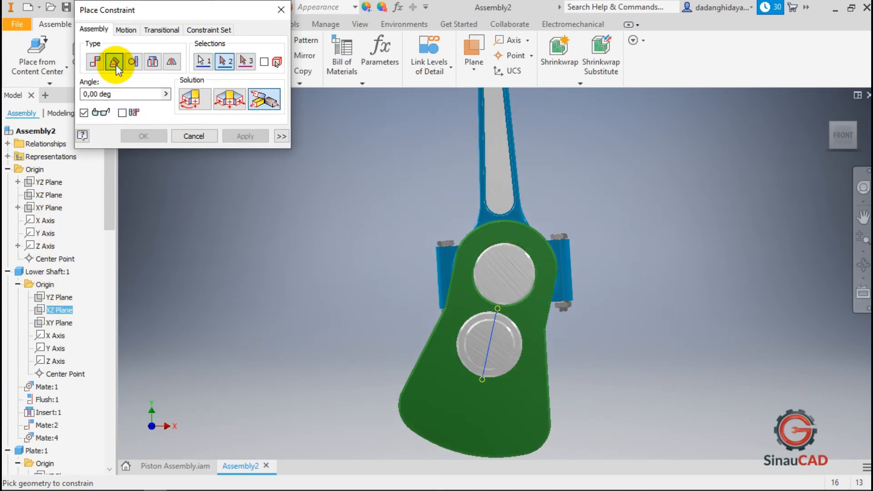
click(195, 102)
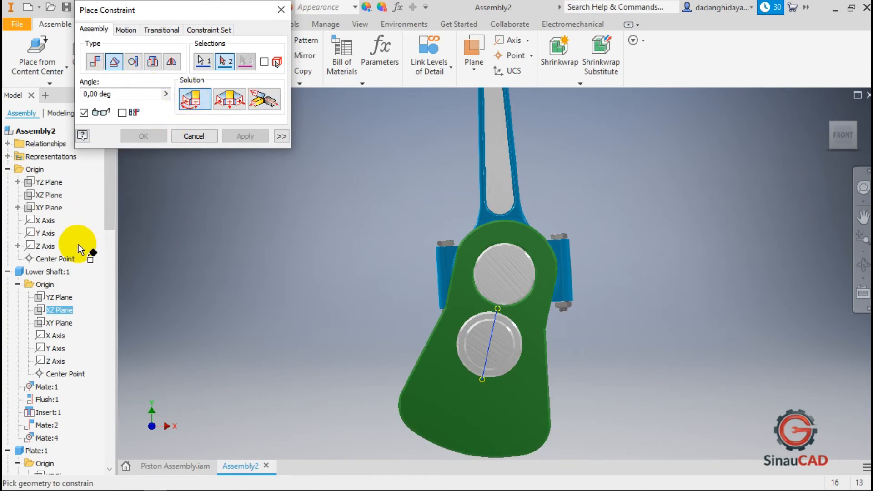
click(51, 182)
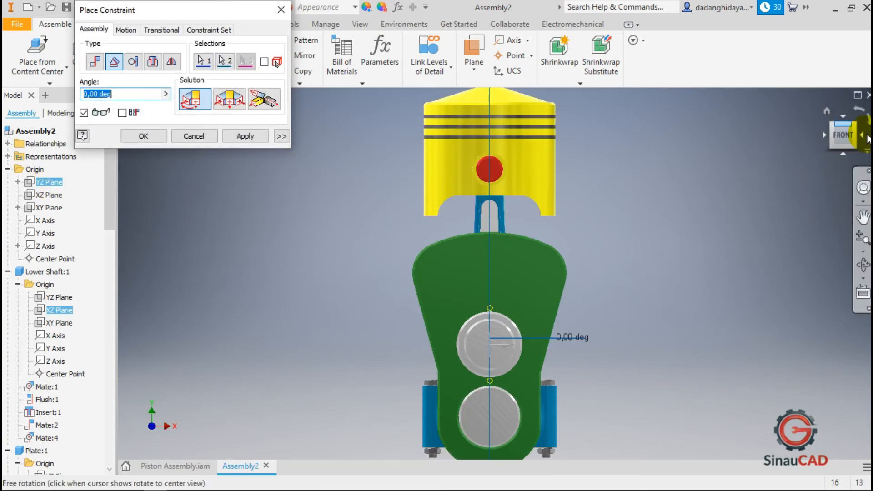
click(856, 123)
scroll(547, 307, up, 3)
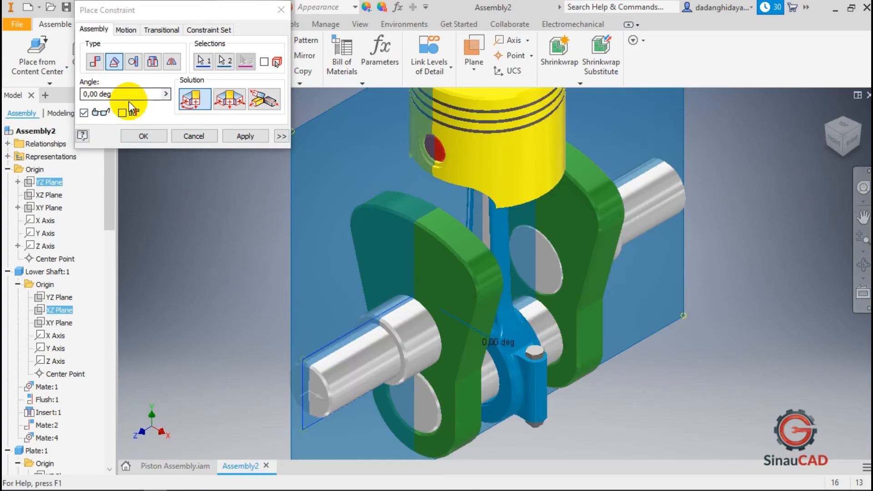
click(142, 136)
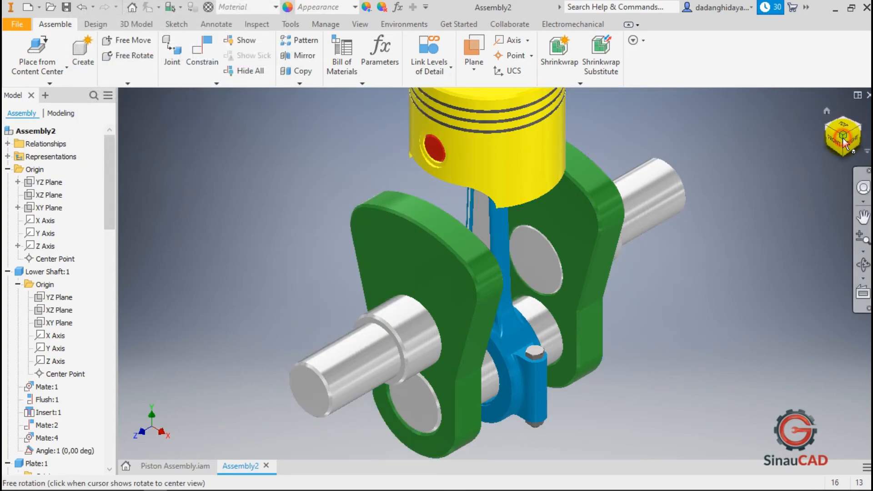
Open the Drive settings for the angle constraint listed under Lower Shaft:1
click(844, 143)
scroll(69, 347, down, 2)
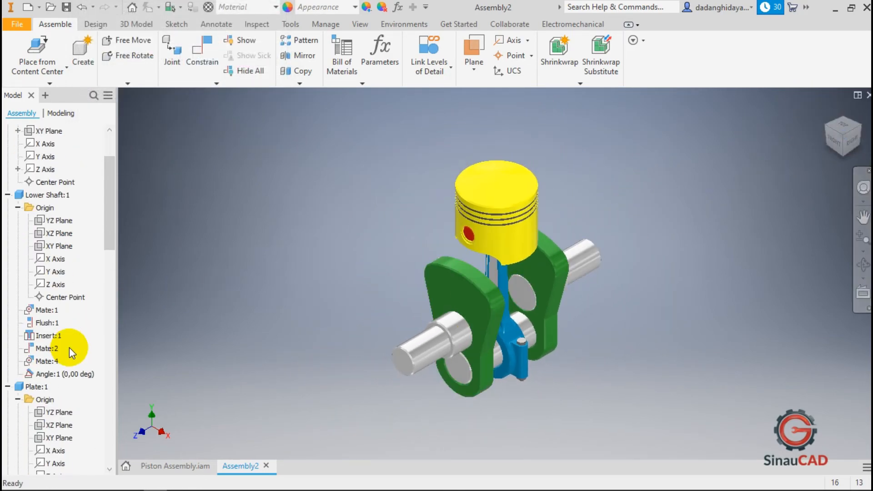
scroll(69, 348, down, 1)
double_click(53, 335)
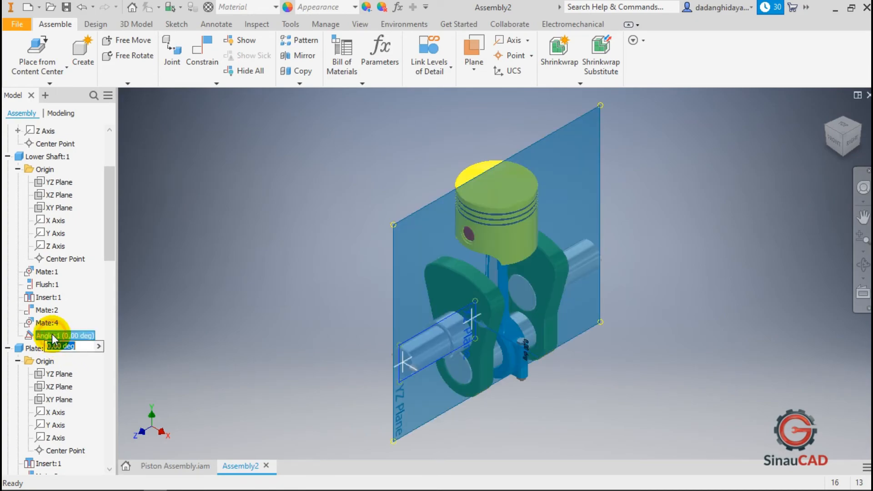
click(198, 324)
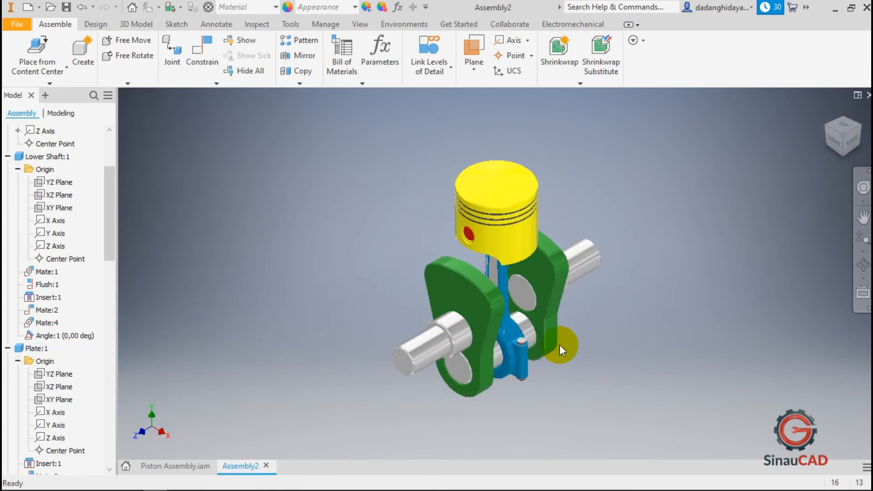
right_click(62, 336)
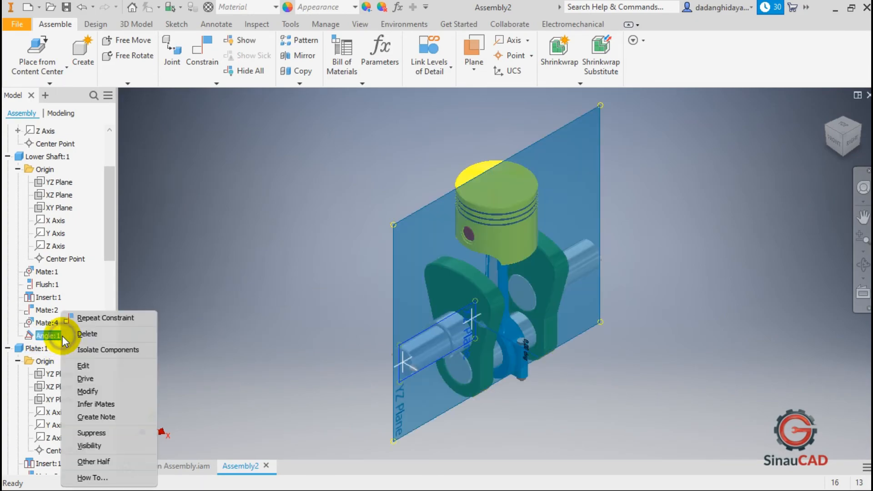
click(106, 377)
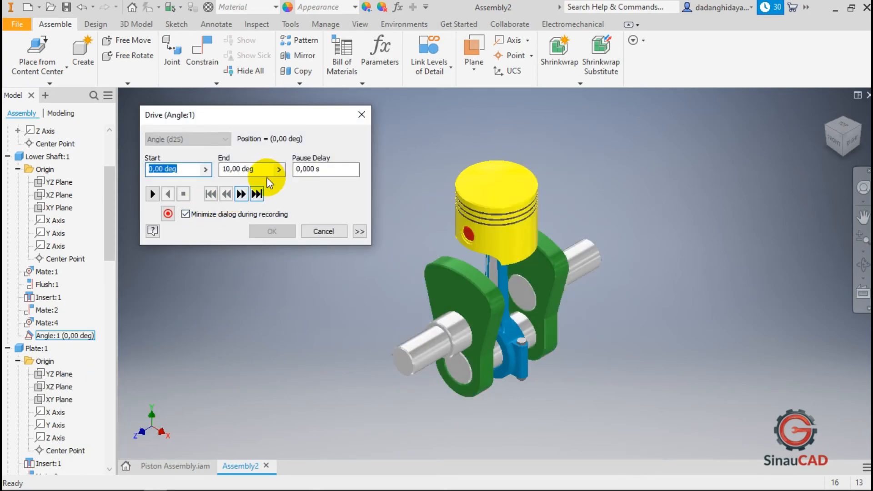
Set the angle drive's end value to 360*10
click(238, 171)
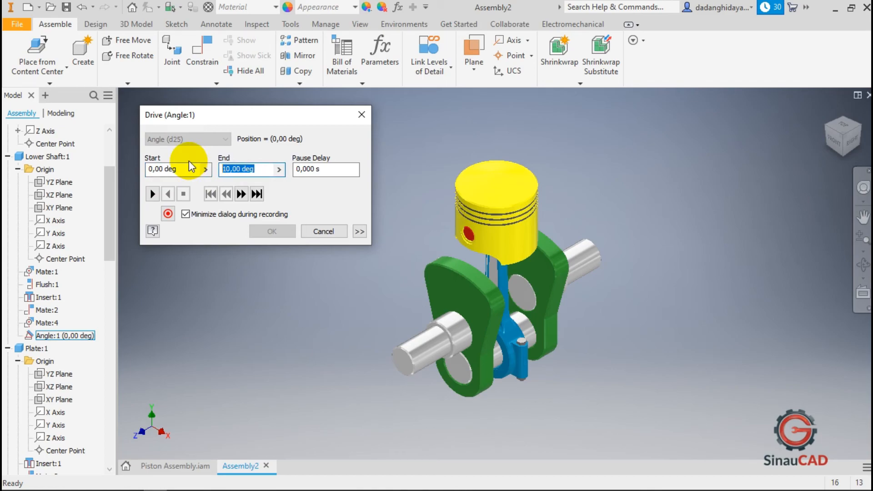
text(360)
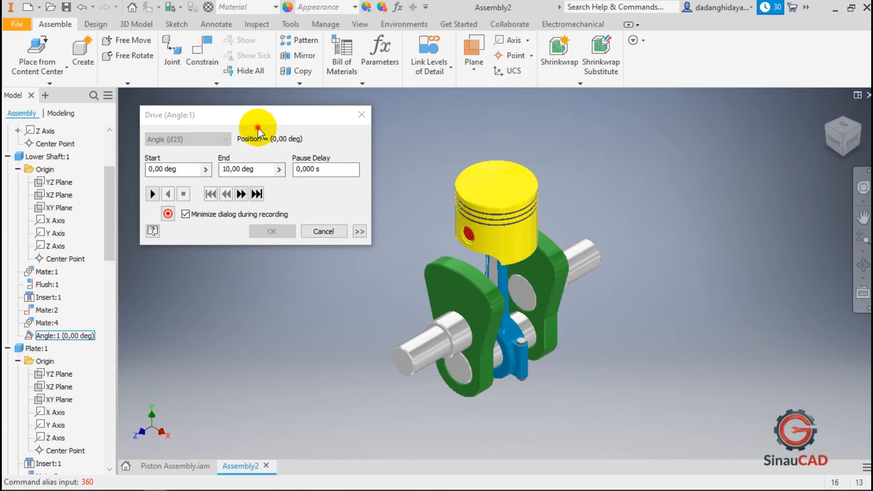
click(263, 164)
text(3)
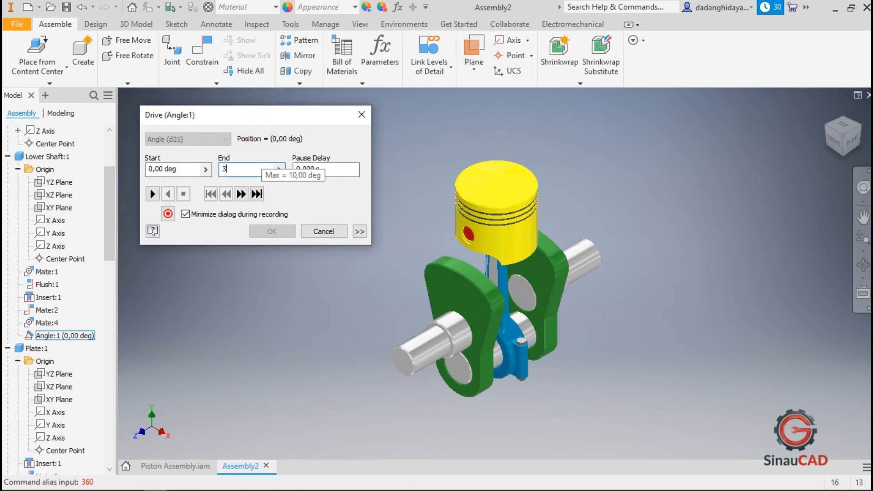
click(263, 163)
text(60)
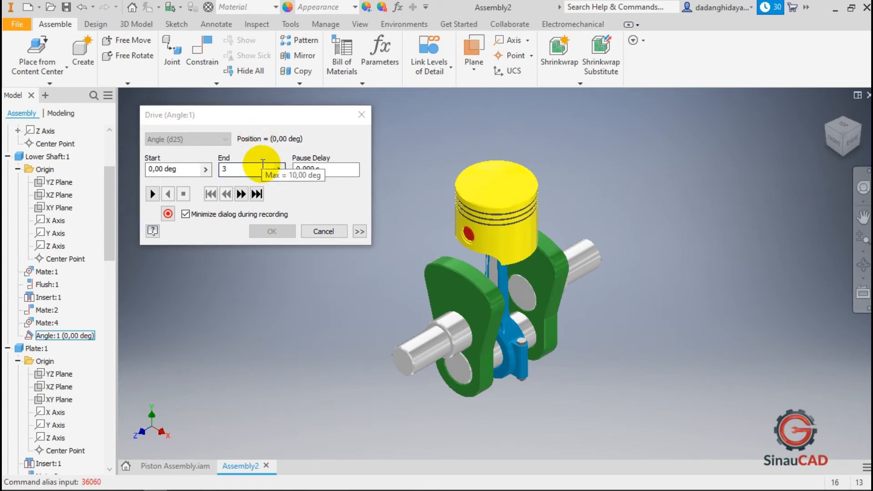
click(258, 172)
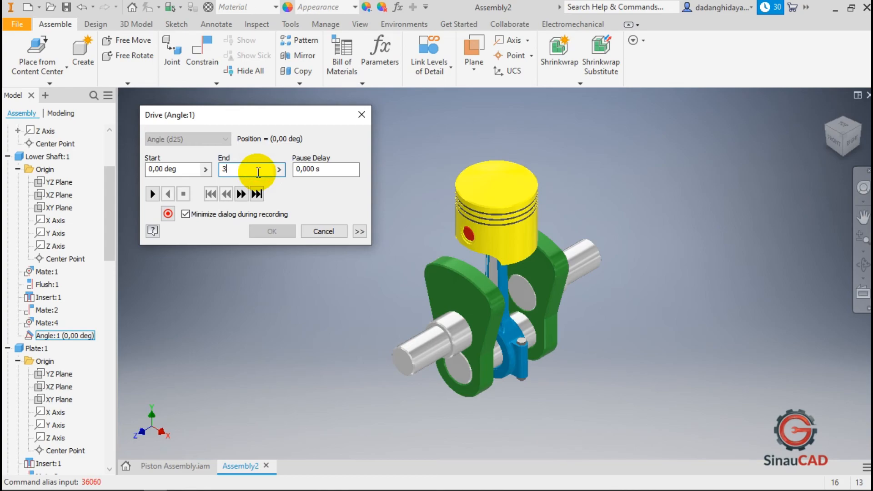
key(BackSpace)
text(360*10)
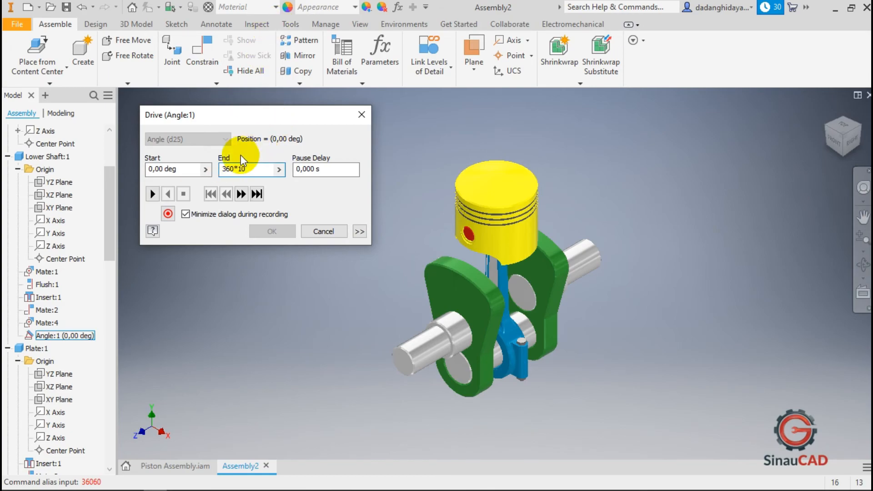
Play the angle drive forward to animate the crank and piston, and stop it after several revolutions
click(157, 194)
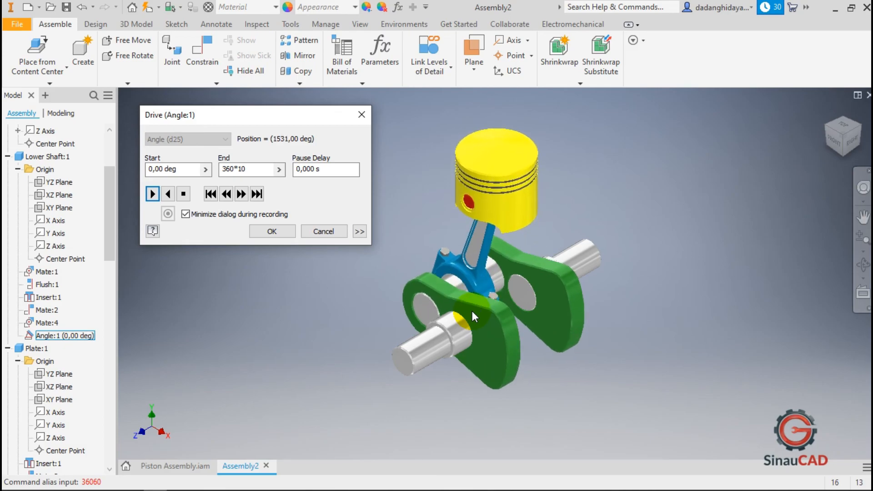
key(alt+Tab)
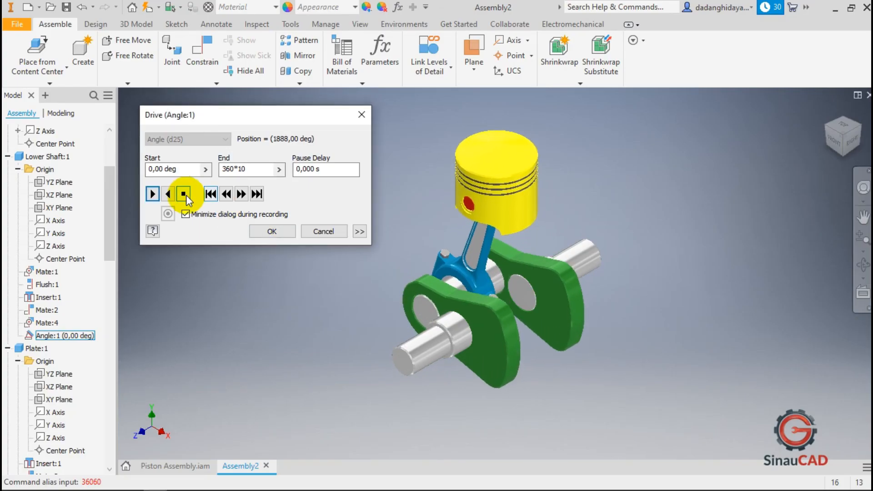
click(185, 195)
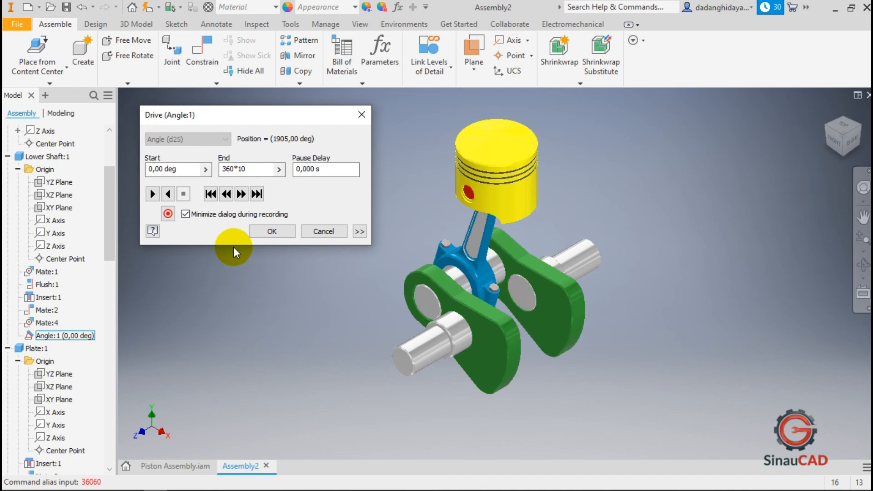